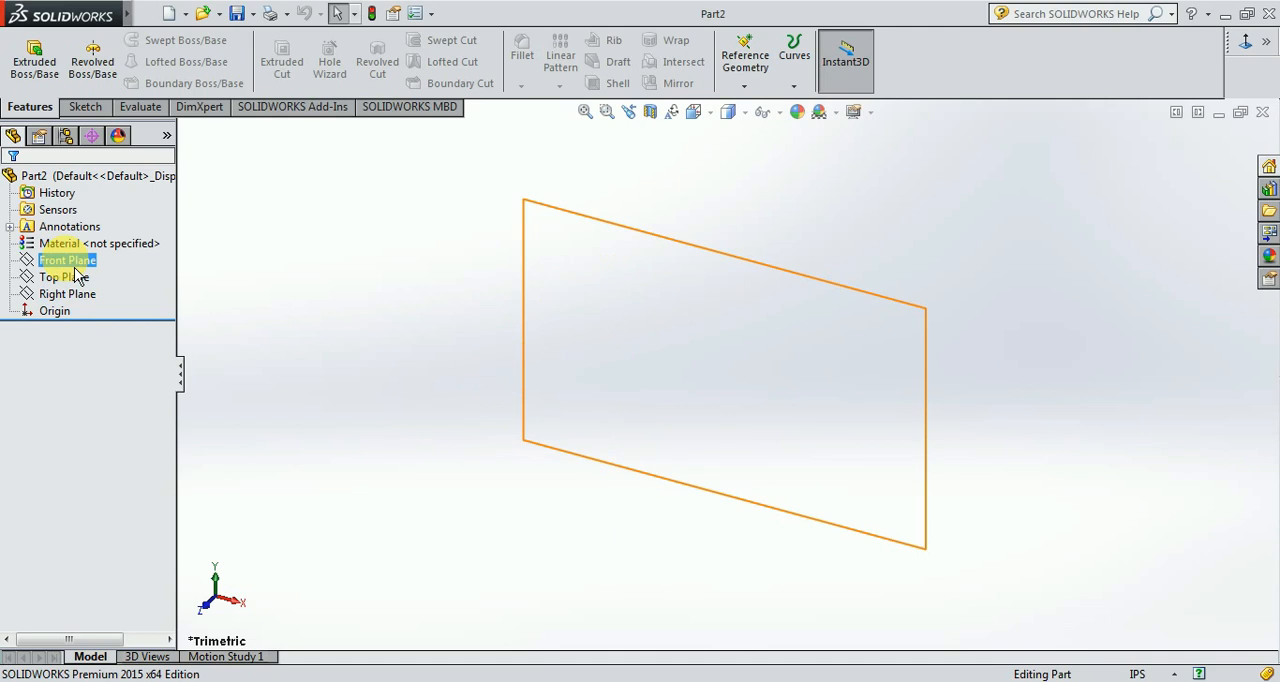
Start a sketch on the Front Plane and draw two concentric circles at the origin, radii about 1.6 in and 0.84 in.
{"action": "left_click", "coordinate": [66, 260]}
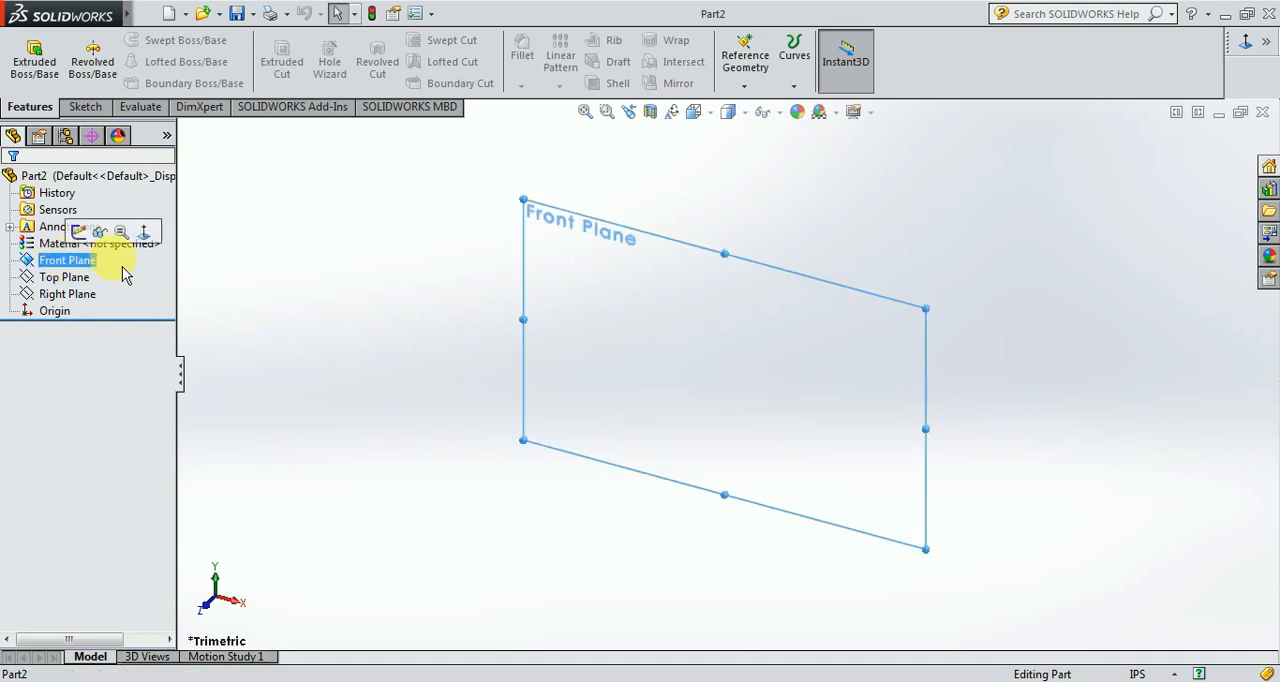
{"action": "left_click", "coordinate": [82, 231]}
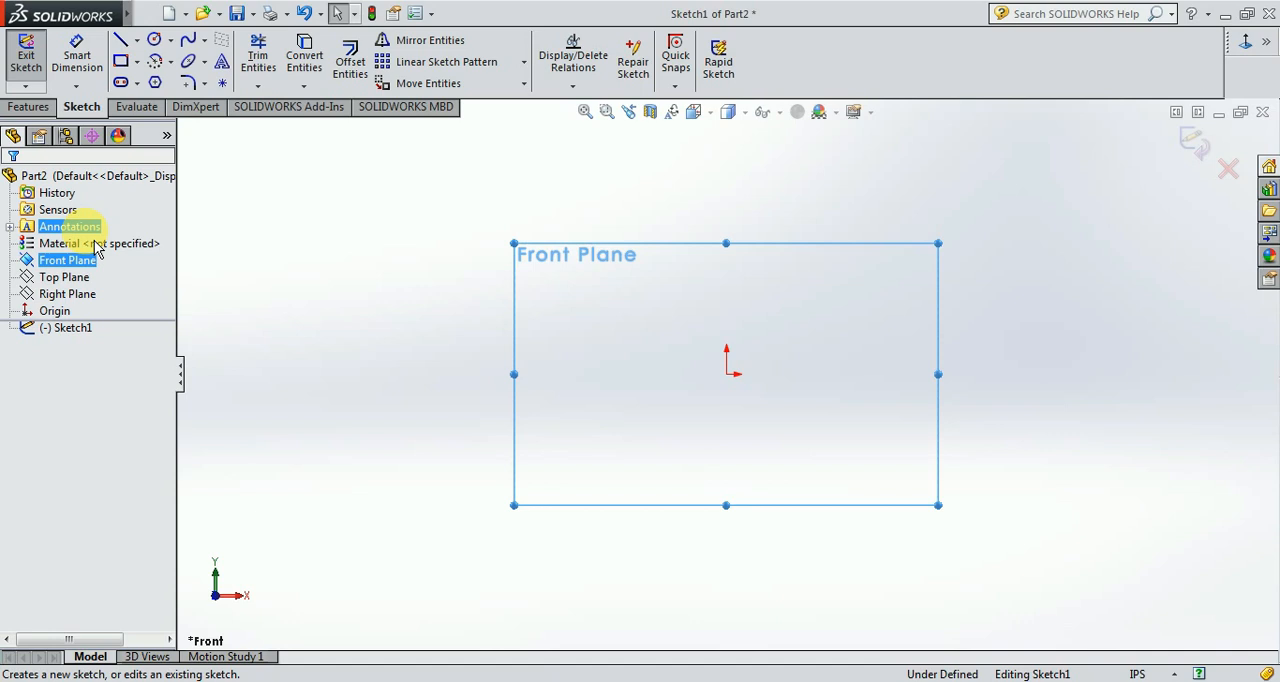
{"action": "left_click", "coordinate": [154, 39]}
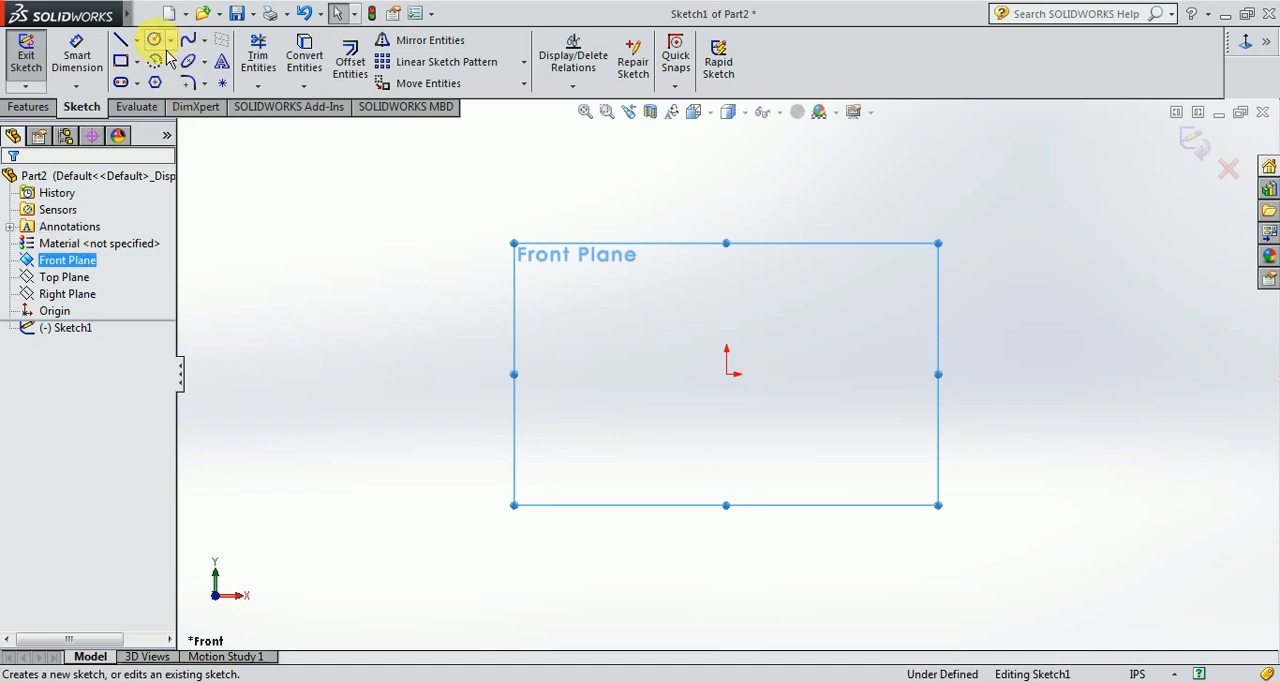
{"action": "left_click", "coordinate": [727, 376]}
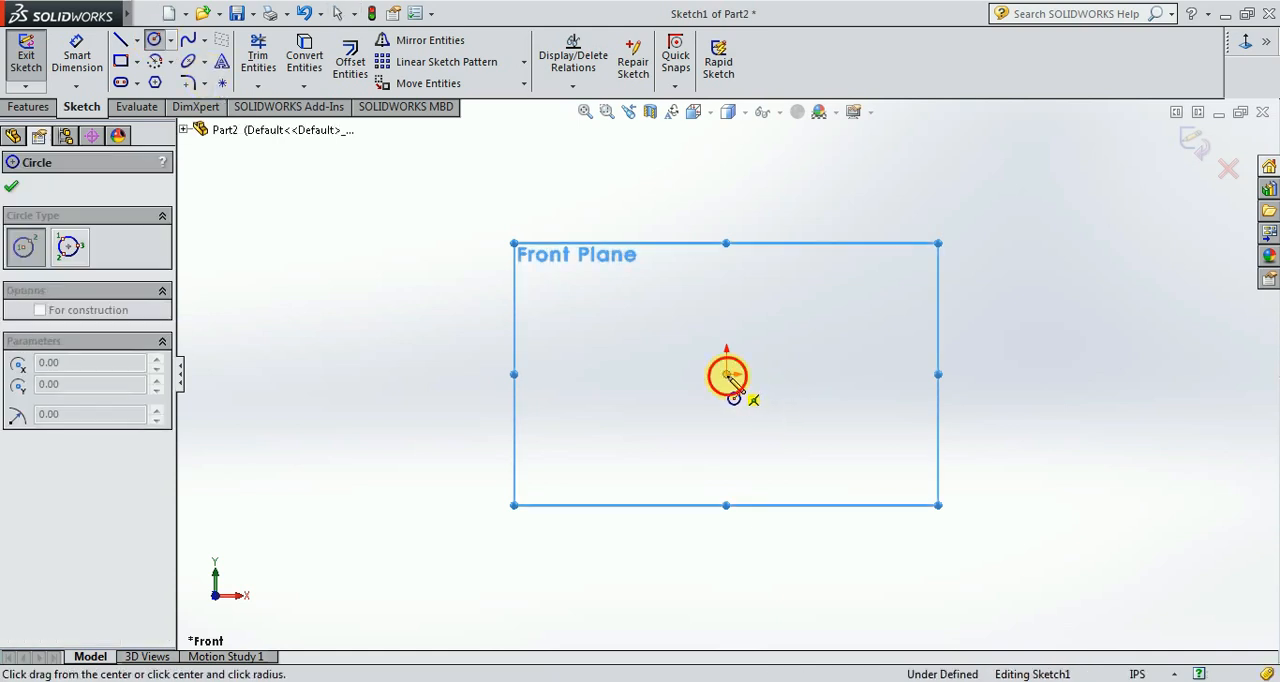
{"action": "left_click", "coordinate": [813, 452]}
{"action": "left_click_drag", "start_coordinate": [727, 375], "coordinate": [765, 433]}
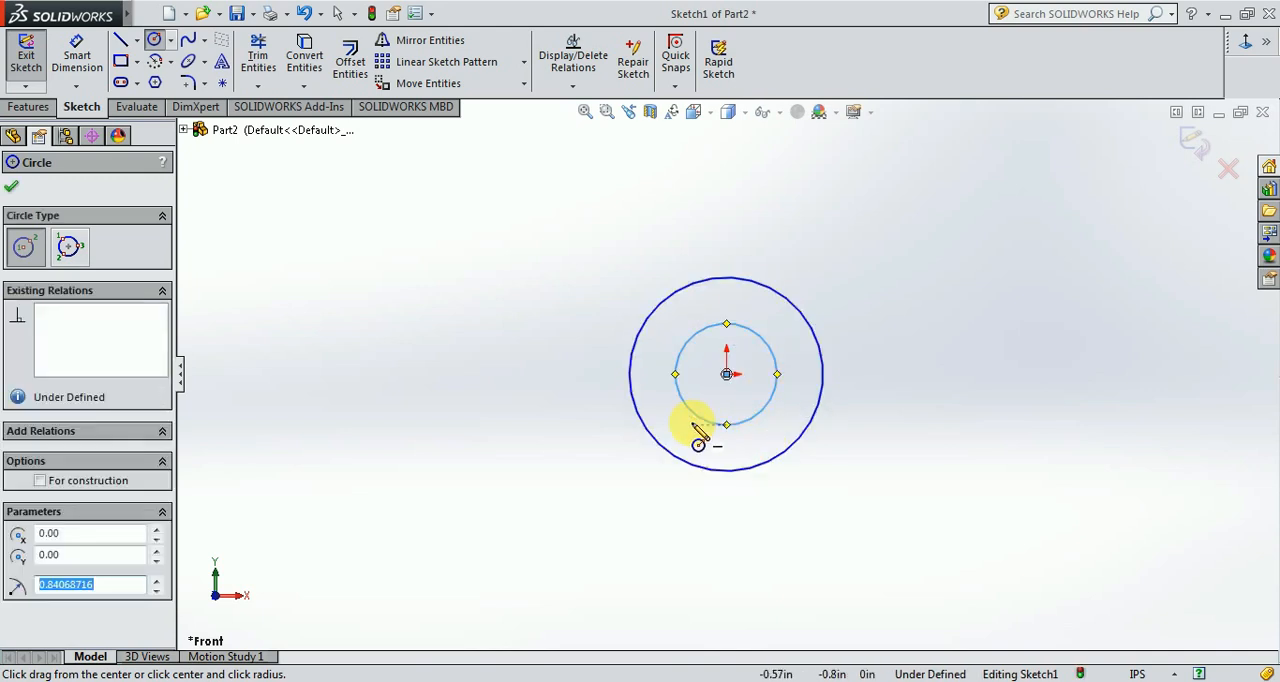
Sketch a rectangle about 4.13 by 3.2 in extending left from the outer circle's top point, level with its bottom point.
{"action": "left_click", "coordinate": [124, 66]}
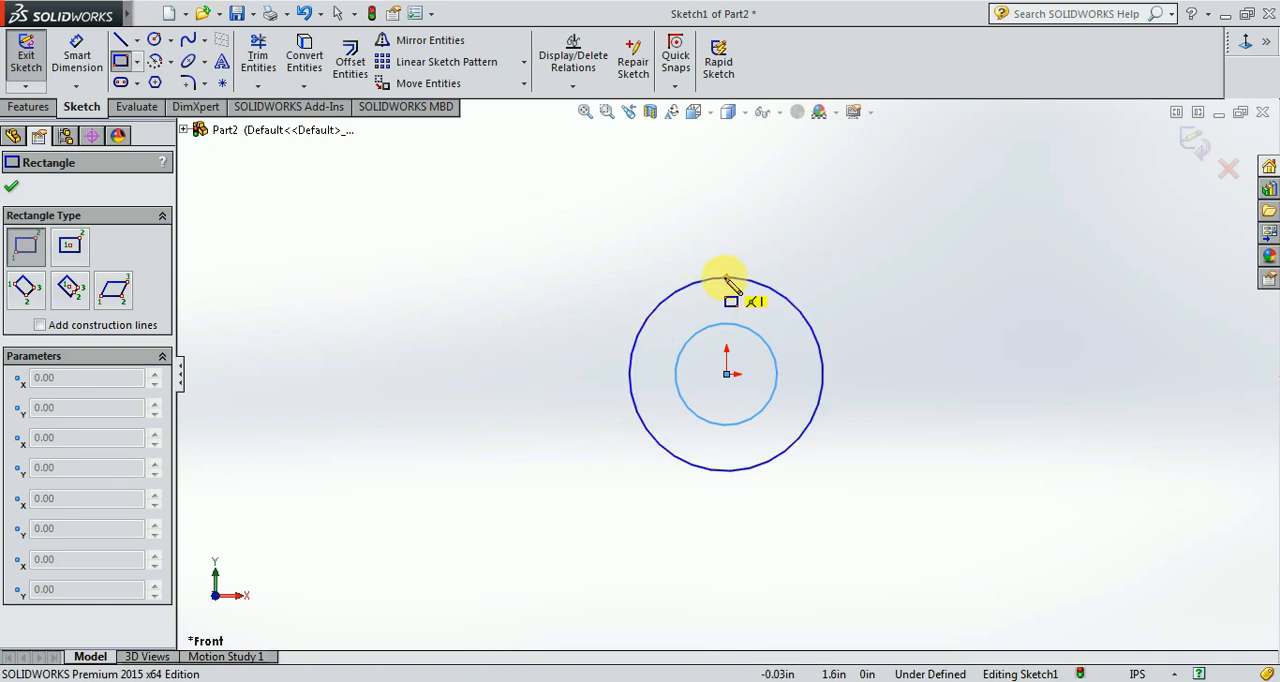
{"action": "left_click_drag", "start_coordinate": [726, 278], "coordinate": [477, 470]}
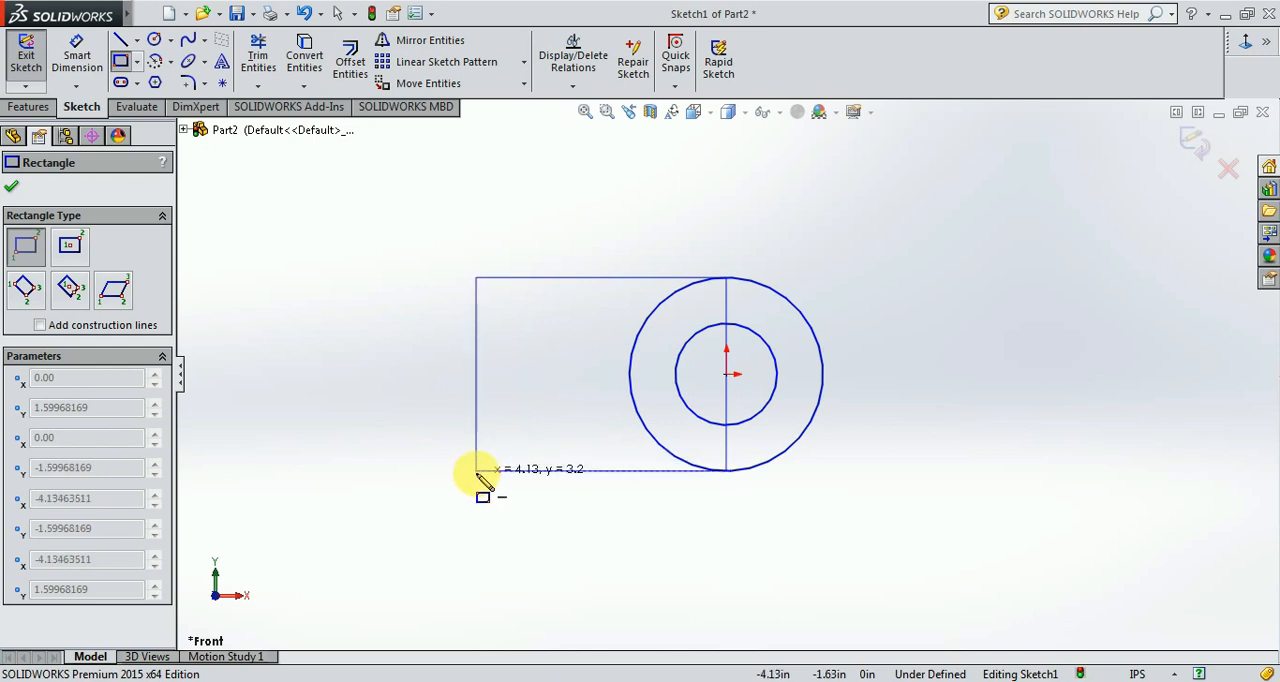
{"action": "left_click_drag", "start_coordinate": [477, 470], "coordinate": [477, 470]}
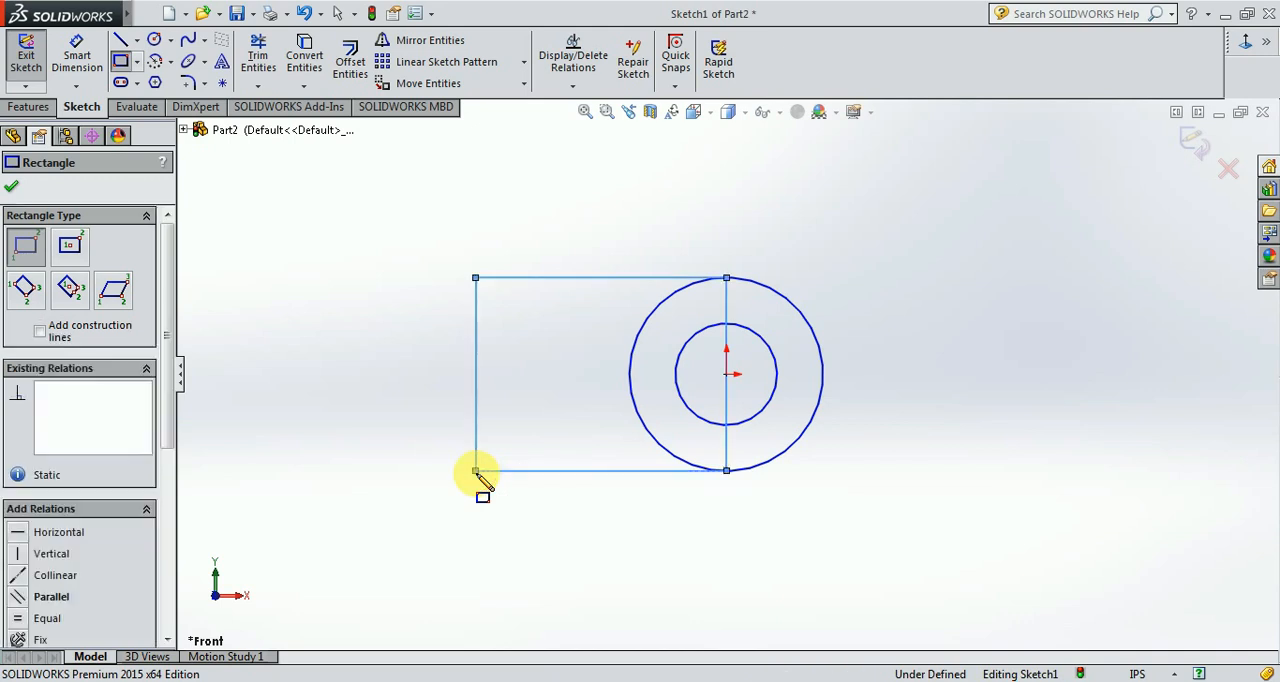
{"action": "key", "text": "Escape"}
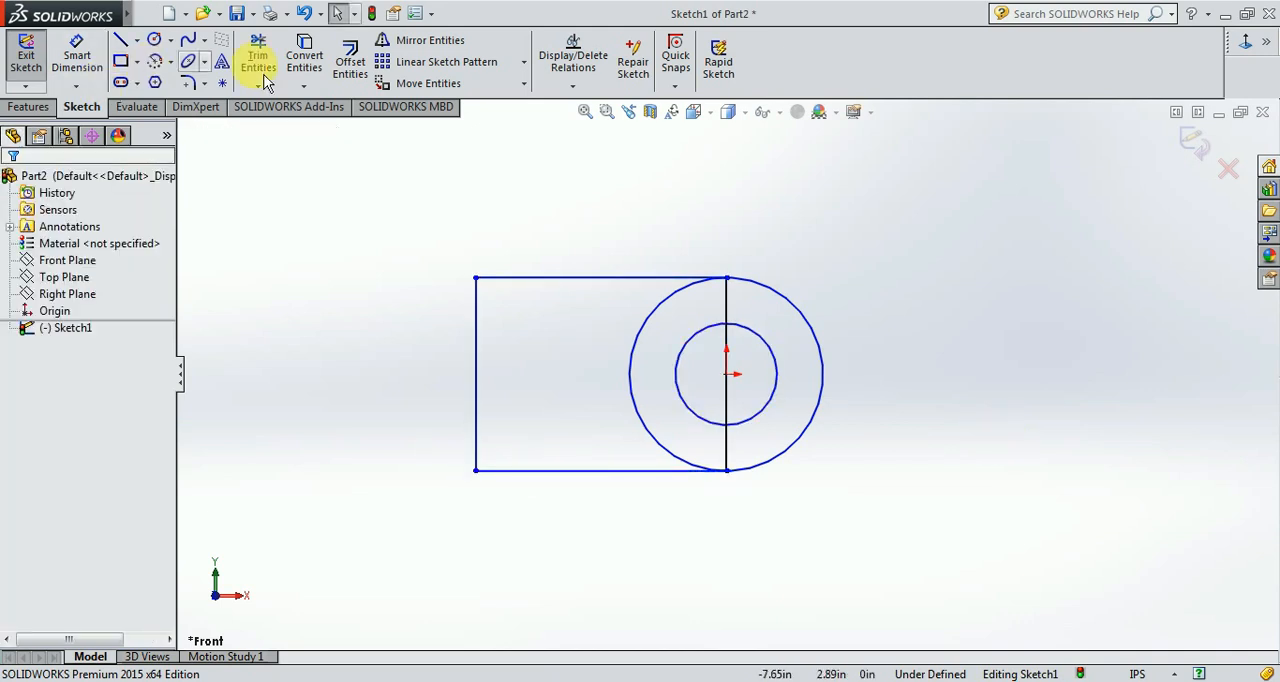
Trim the outer circle's left half and the rectangle's vertical line through the circles, leaving a round-ended profile with a hole.
{"action": "left_click", "coordinate": [257, 55]}
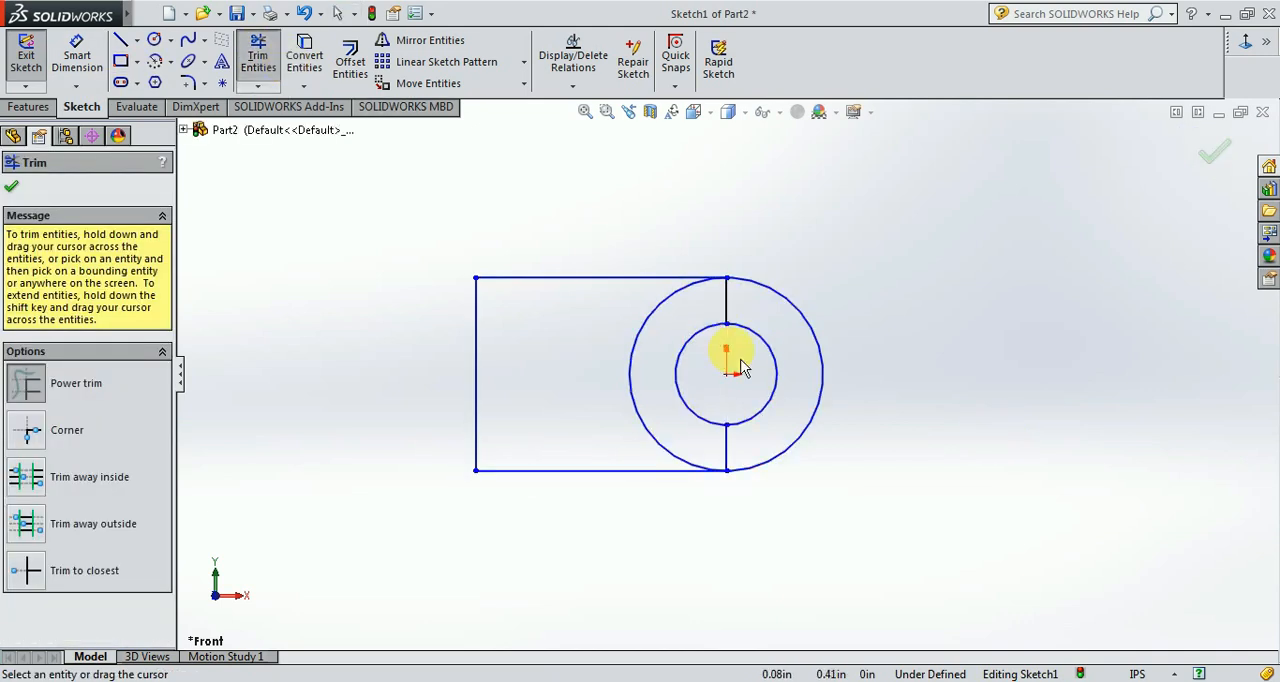
{"action": "left_click_drag", "start_coordinate": [641, 357], "coordinate": [581, 342]}
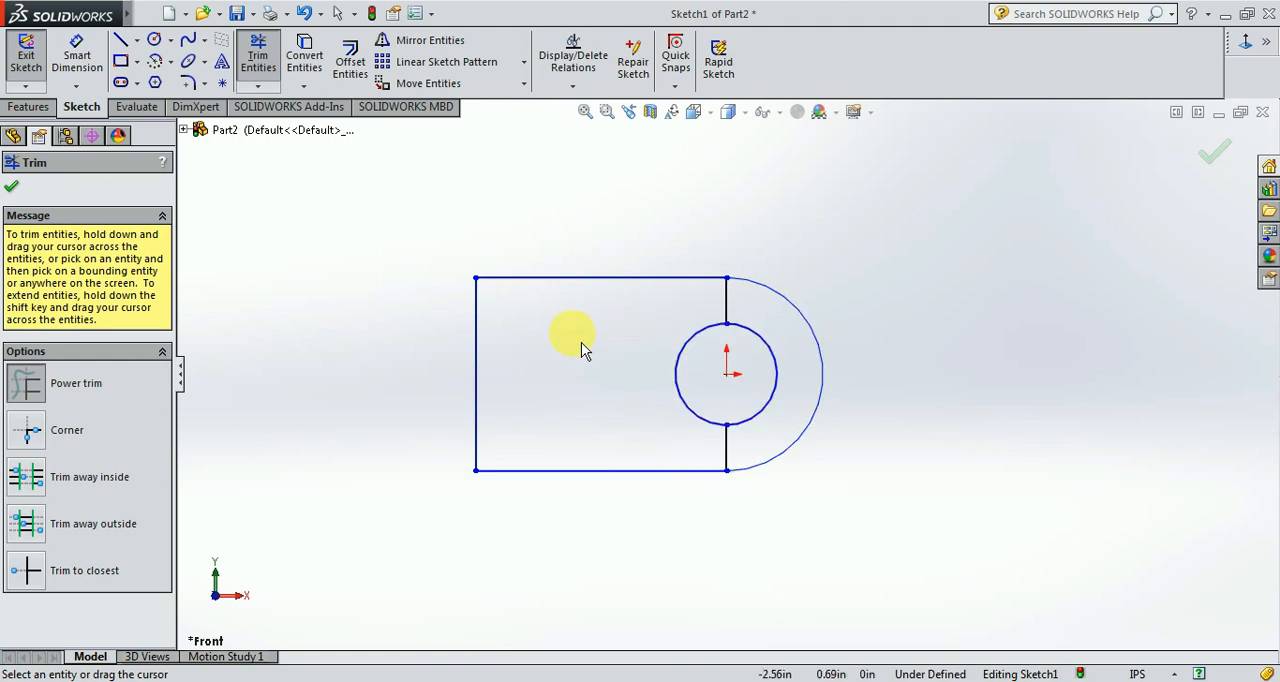
{"action": "left_click_drag", "start_coordinate": [690, 310], "coordinate": [745, 318]}
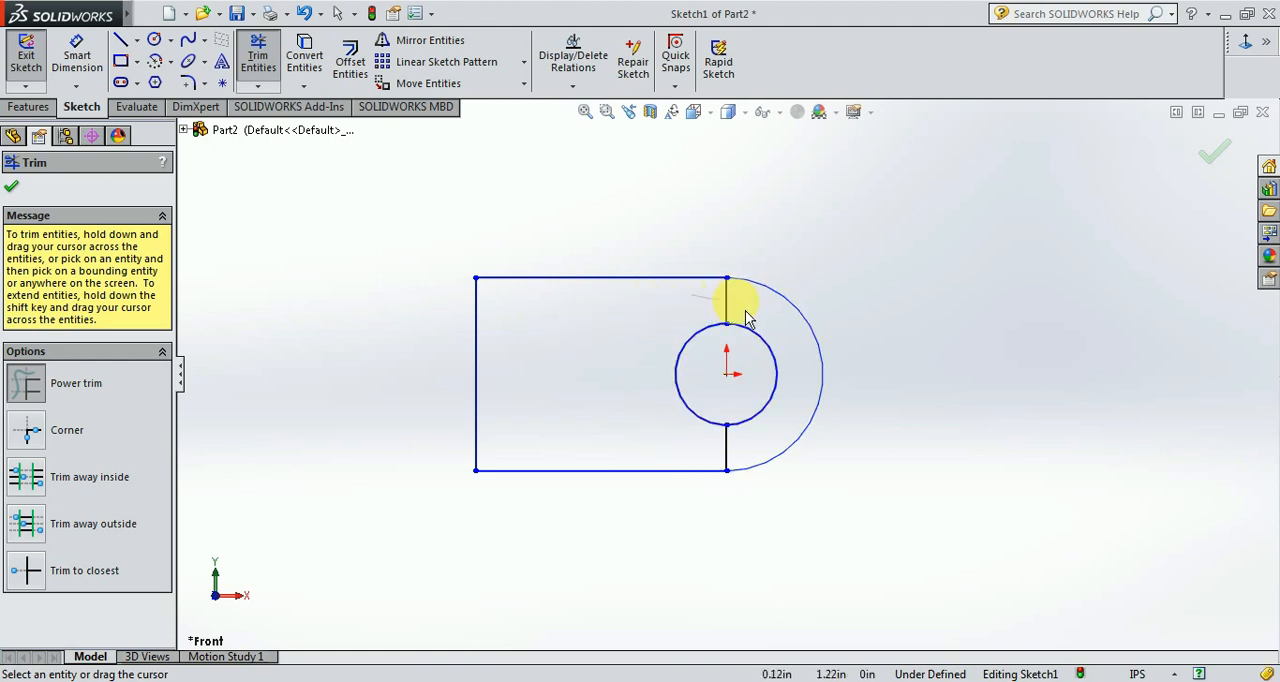
{"action": "left_click_drag", "start_coordinate": [749, 443], "coordinate": [680, 462]}
{"action": "key", "text": "Escape"}
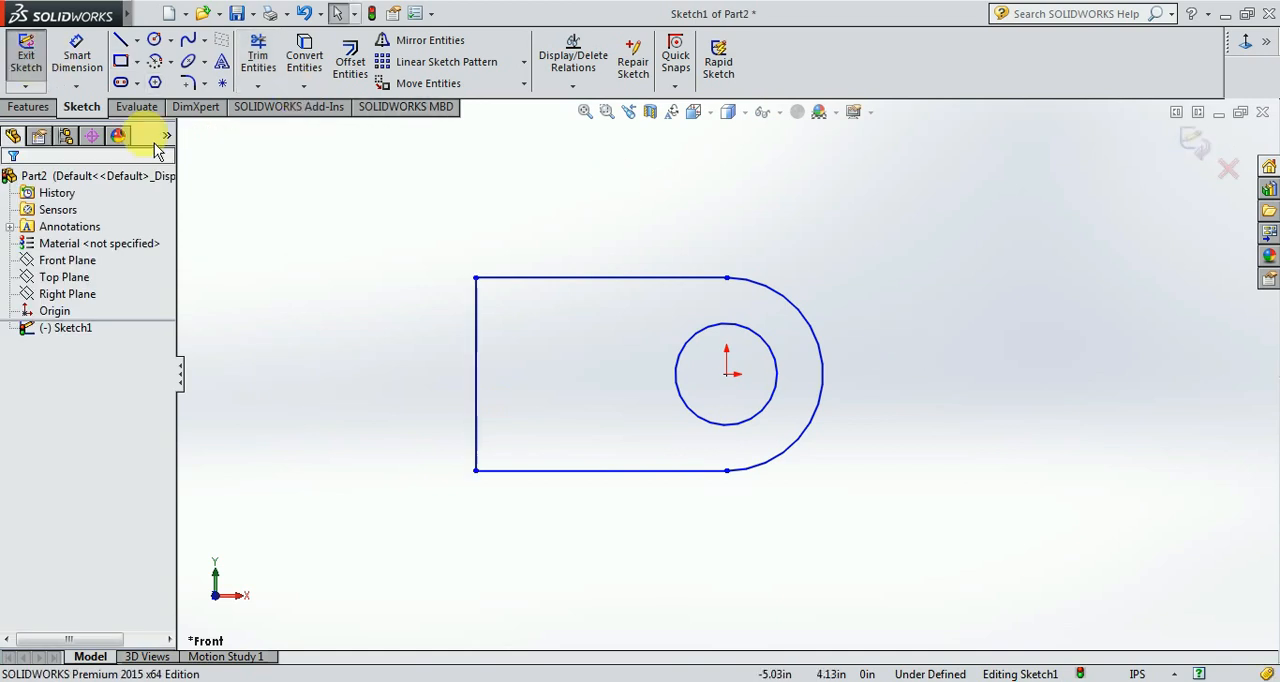
Add a vertical relation between the arc's two endpoints and the center point at the origin.
{"action": "left_click", "coordinate": [727, 472]}
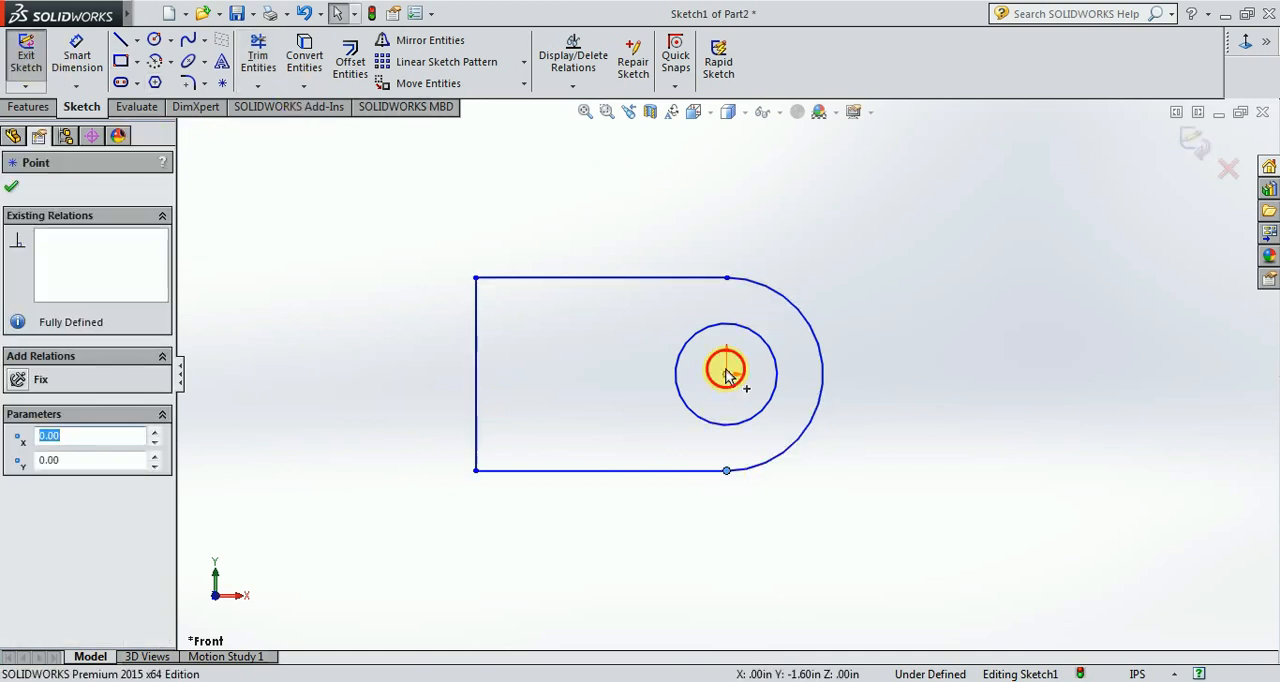
{"action": "left_click", "coordinate": [726, 374], "text": "ctrl"}
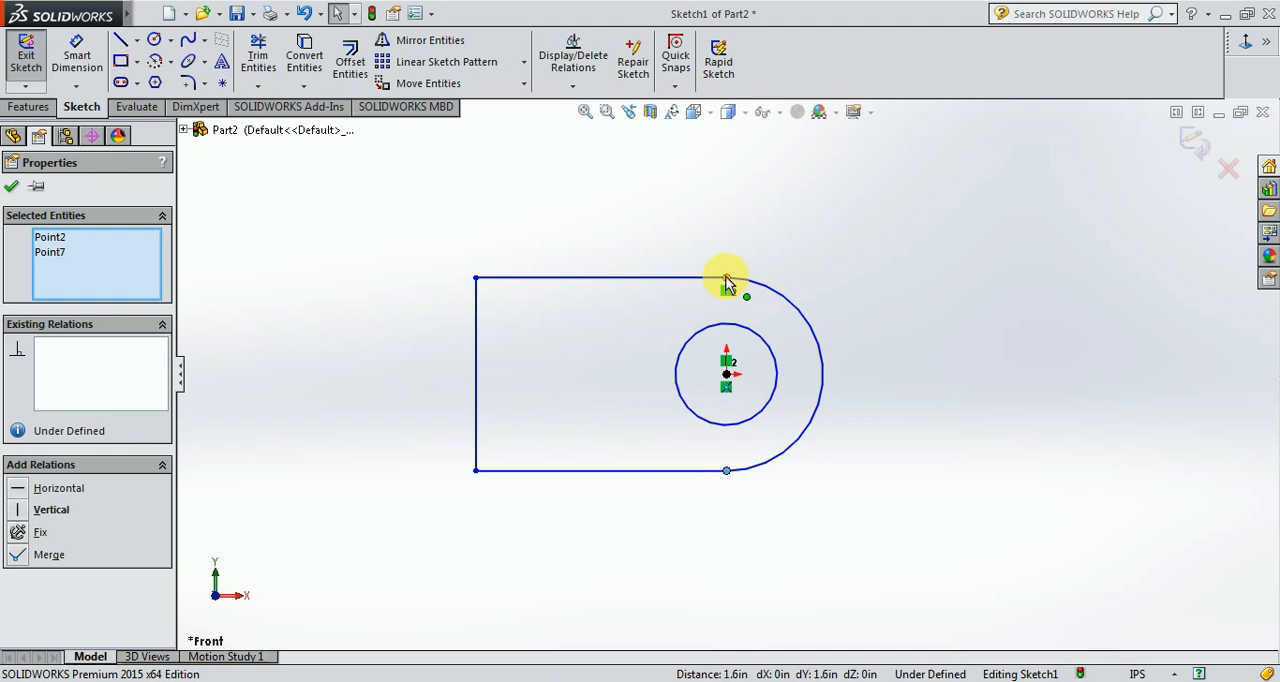
{"action": "left_click", "coordinate": [727, 279], "text": "ctrl"}
{"action": "left_click", "coordinate": [72, 517]}
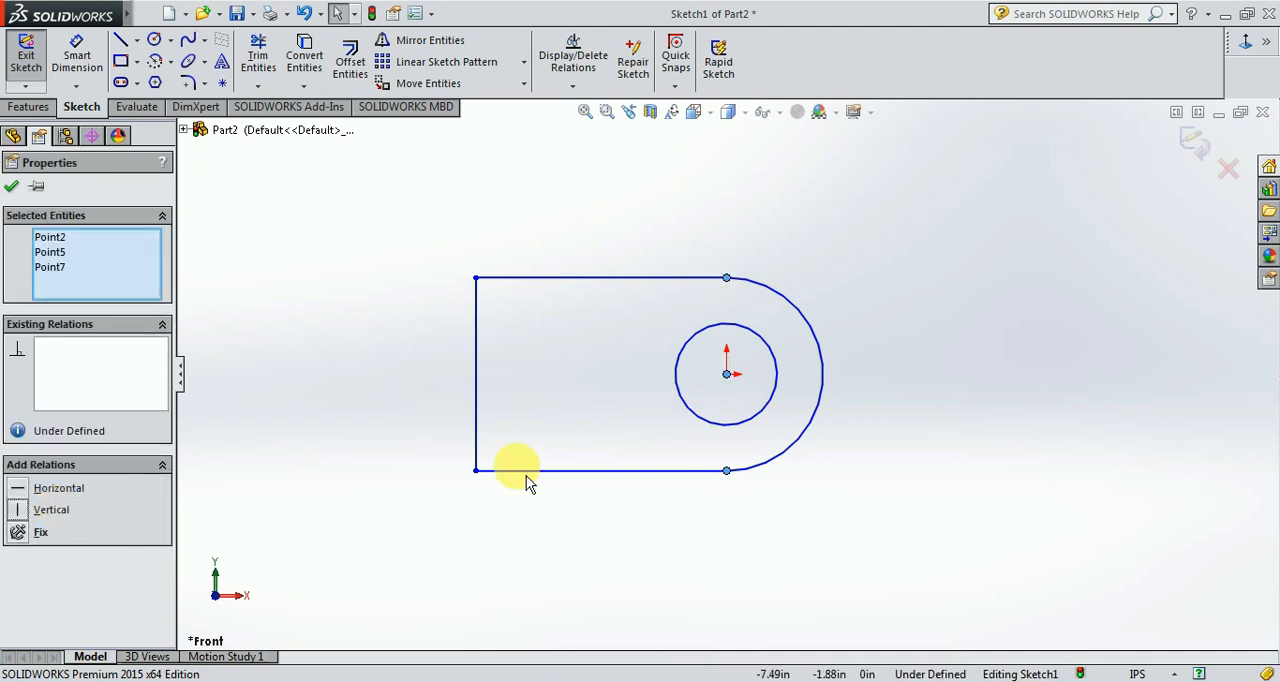
{"action": "left_click", "coordinate": [968, 383]}
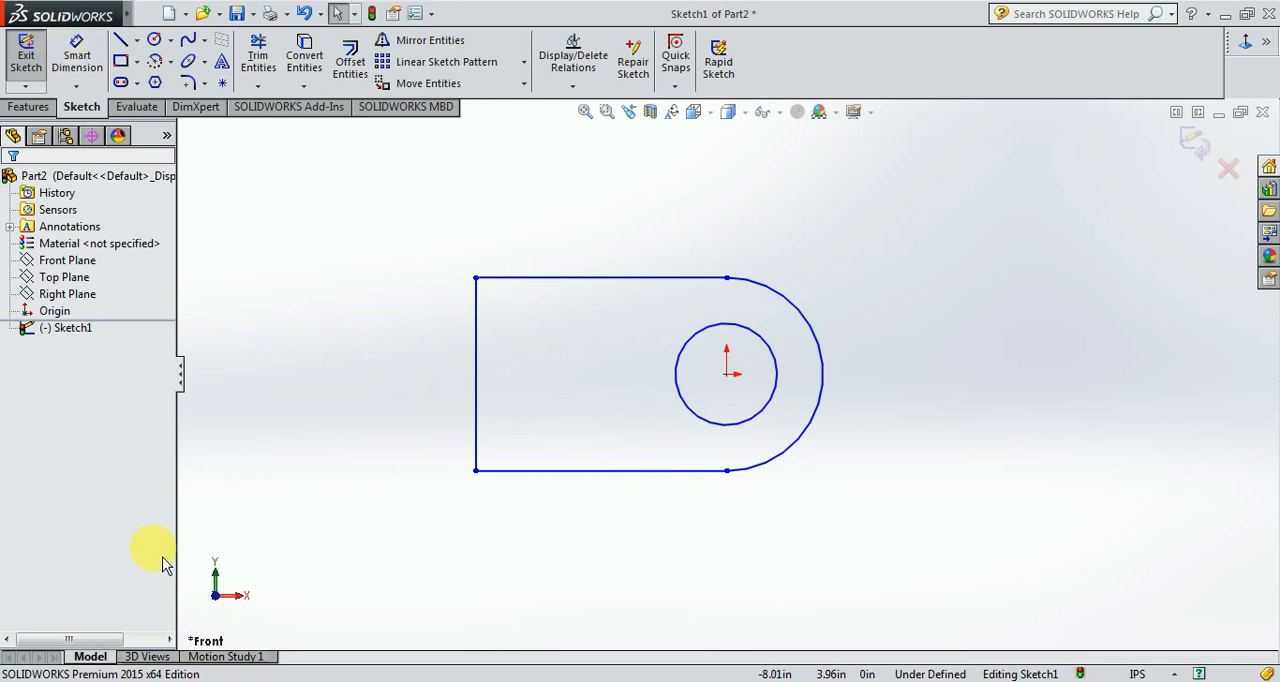
Examine the dimensions of the round-ended lower view in the EX2 drawing and return to the part sketch.
{"action": "key", "text": "ctrl+Tab"}
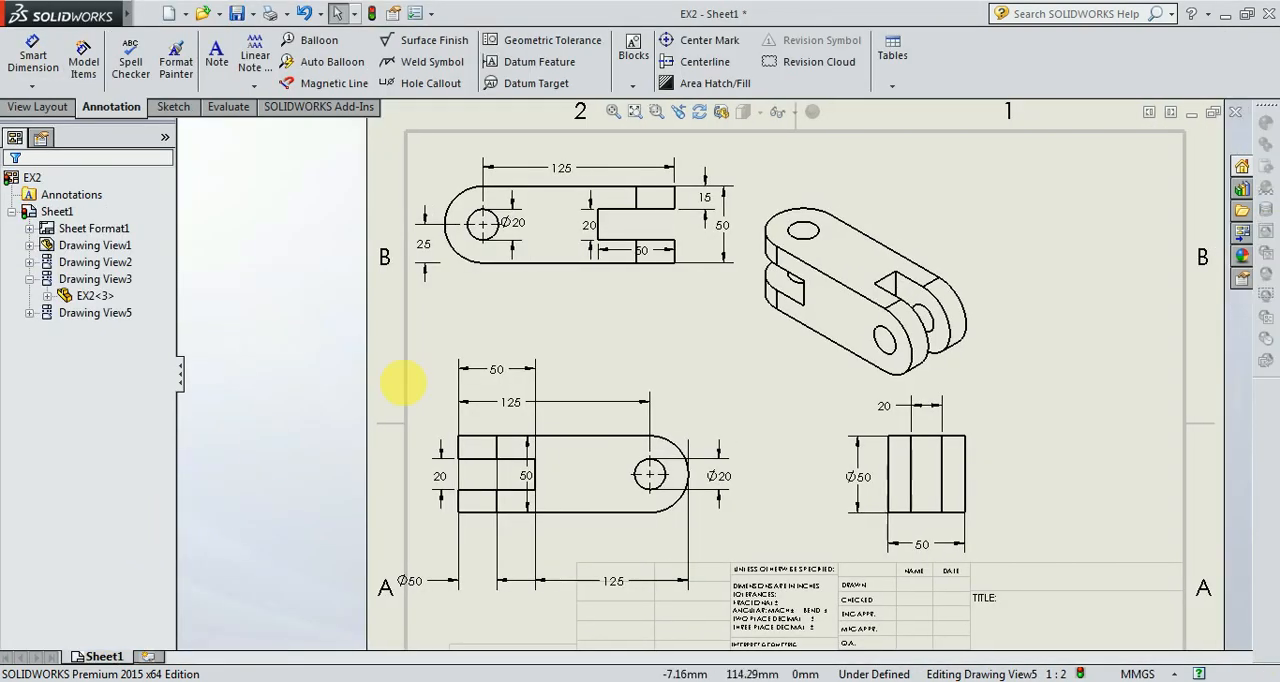
{"action": "scroll", "coordinate": [614, 480], "scroll_direction": "down", "scroll_amount": 4}
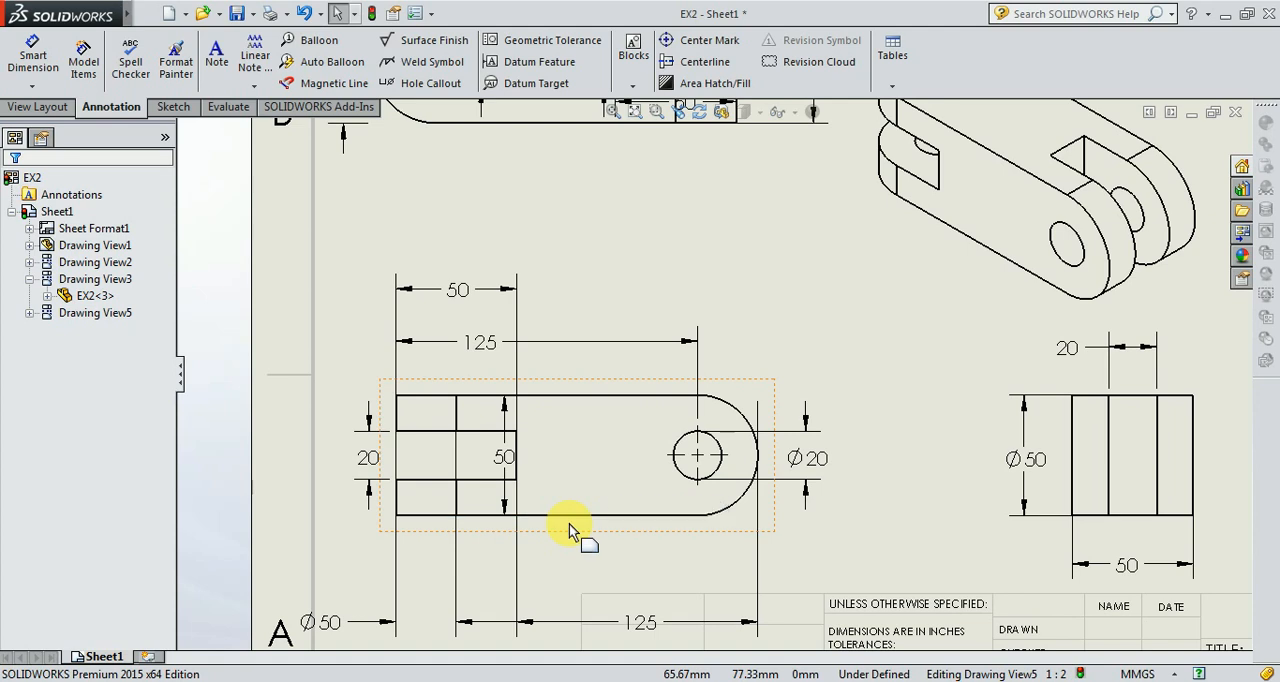
{"action": "scroll", "coordinate": [569, 523], "scroll_direction": "up", "scroll_amount": 1}
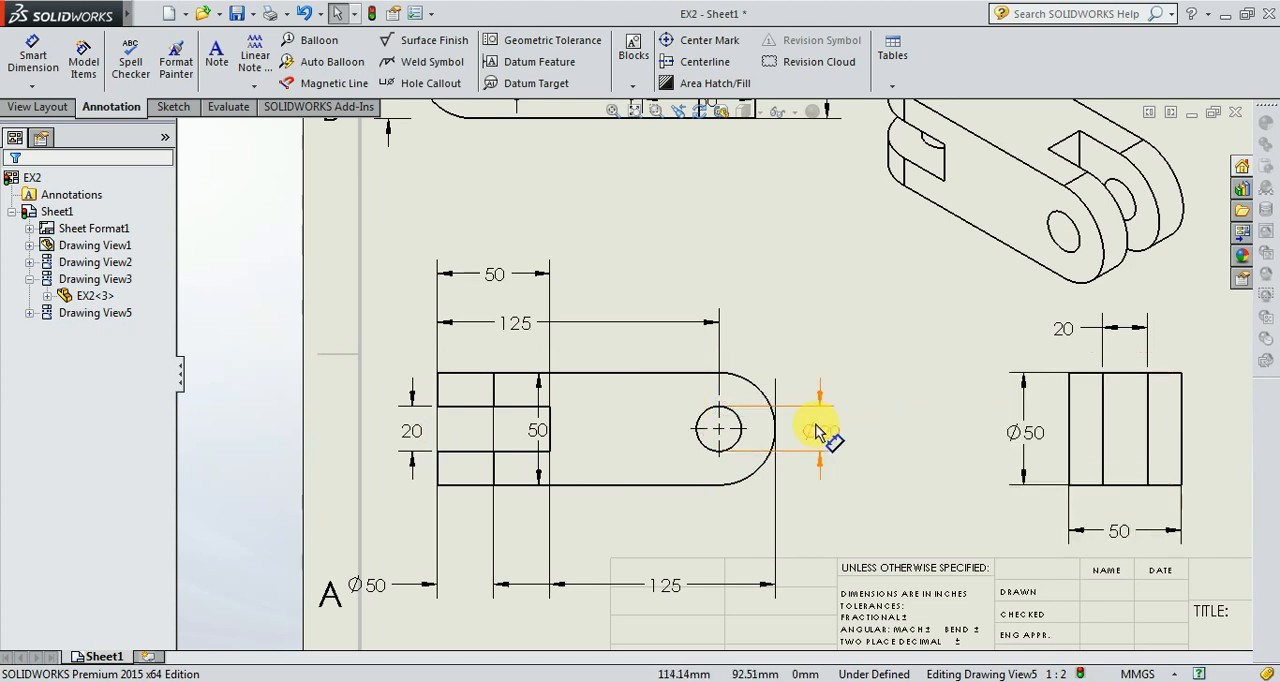
{"action": "key", "text": "ctrl+Tab"}
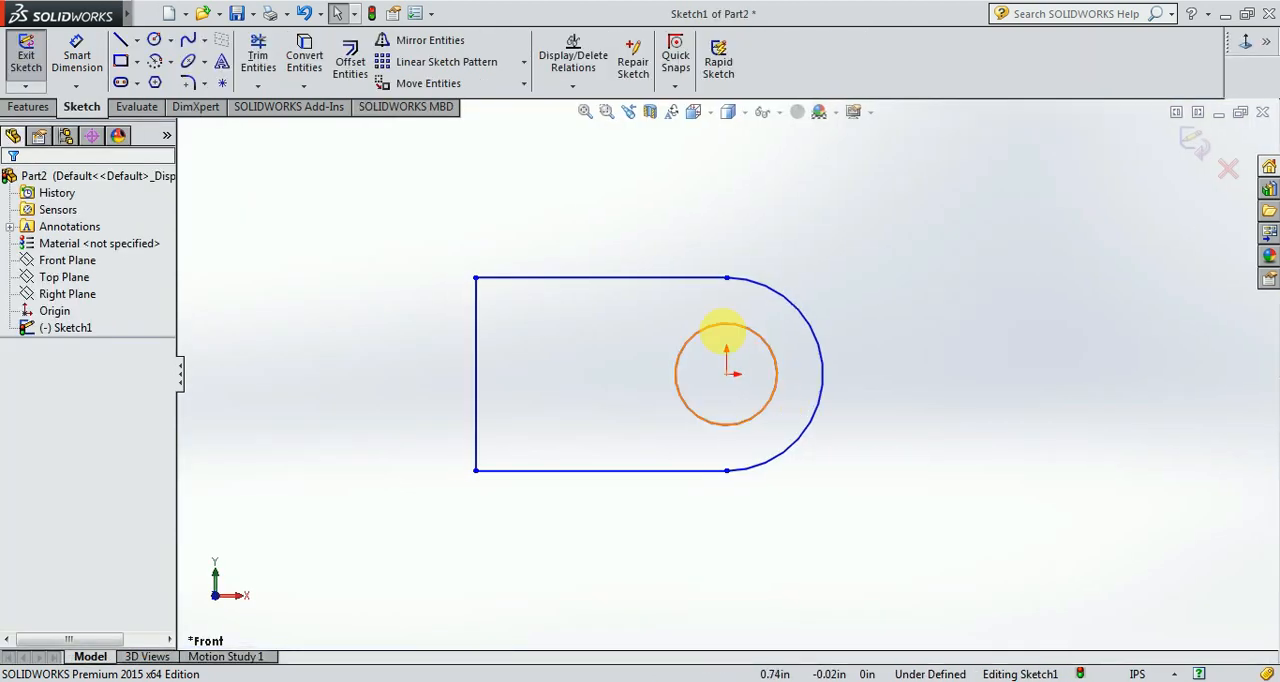
{"action": "left_click", "coordinate": [77, 55]}
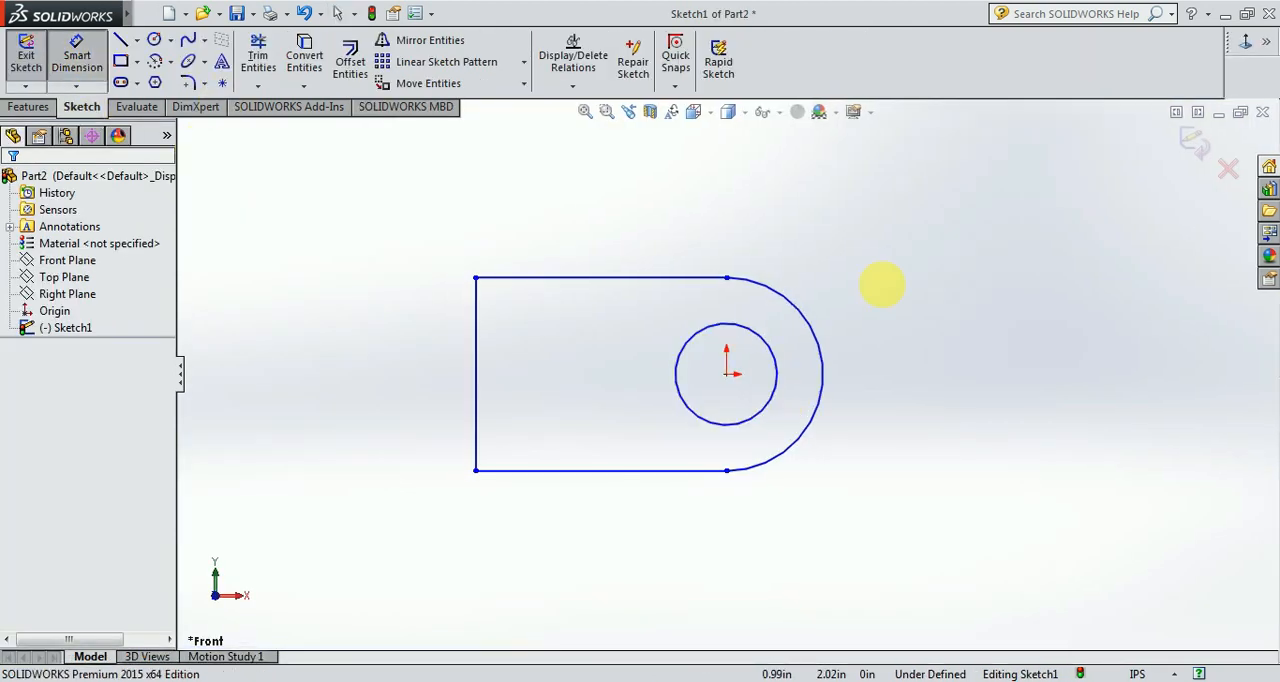
{"action": "left_click", "coordinate": [822, 352]}
{"action": "key", "text": "Escape"}
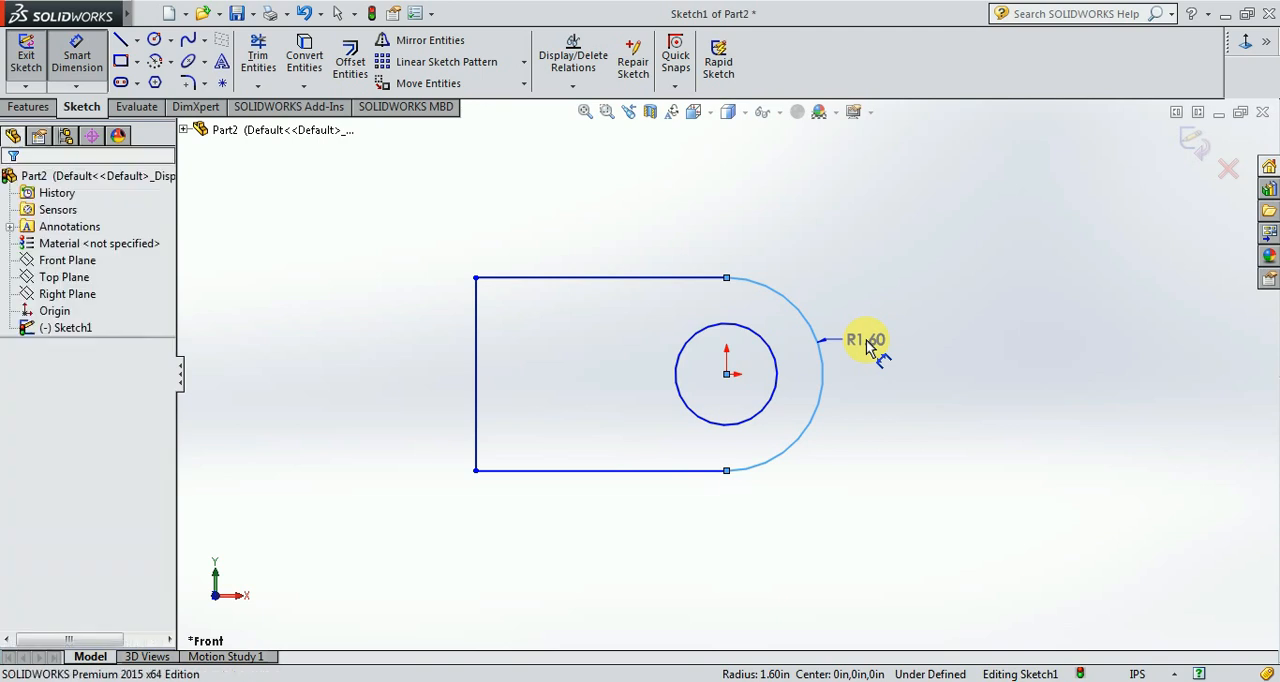
Change the document units to MMGS (millimeter, gram, second) and reopen the profile sketch for editing.
{"action": "left_click", "coordinate": [1140, 674]}
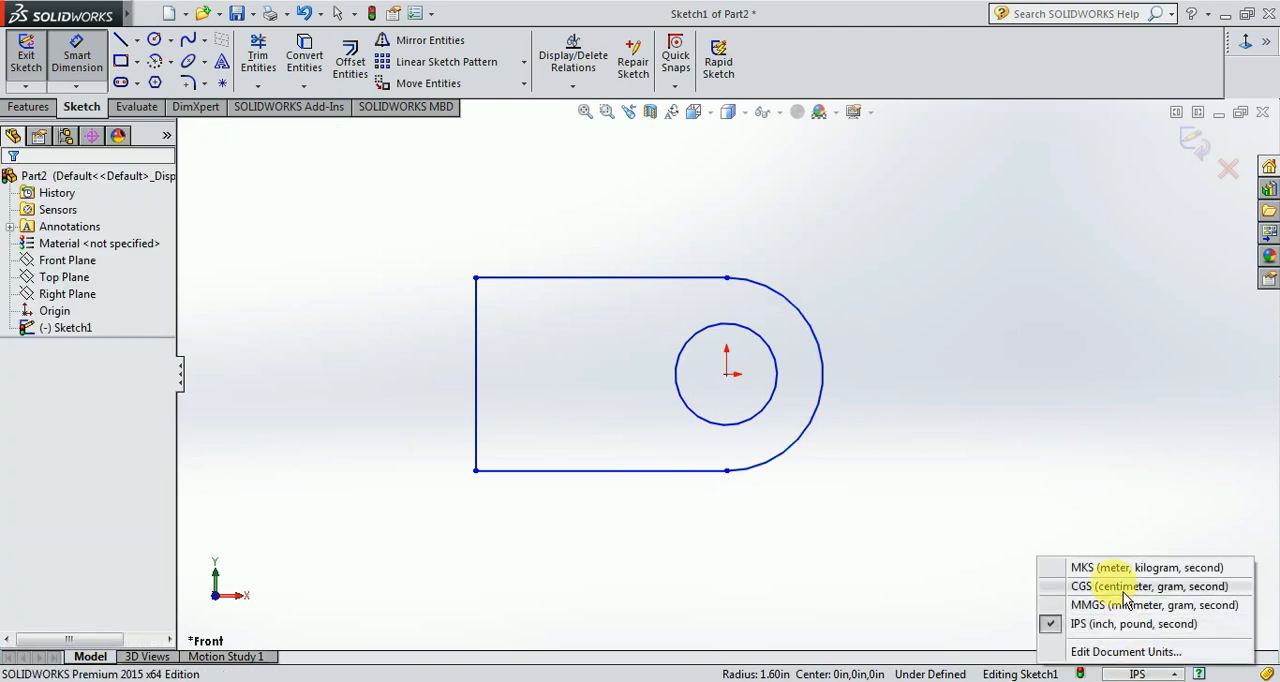
{"action": "left_click", "coordinate": [1116, 605]}
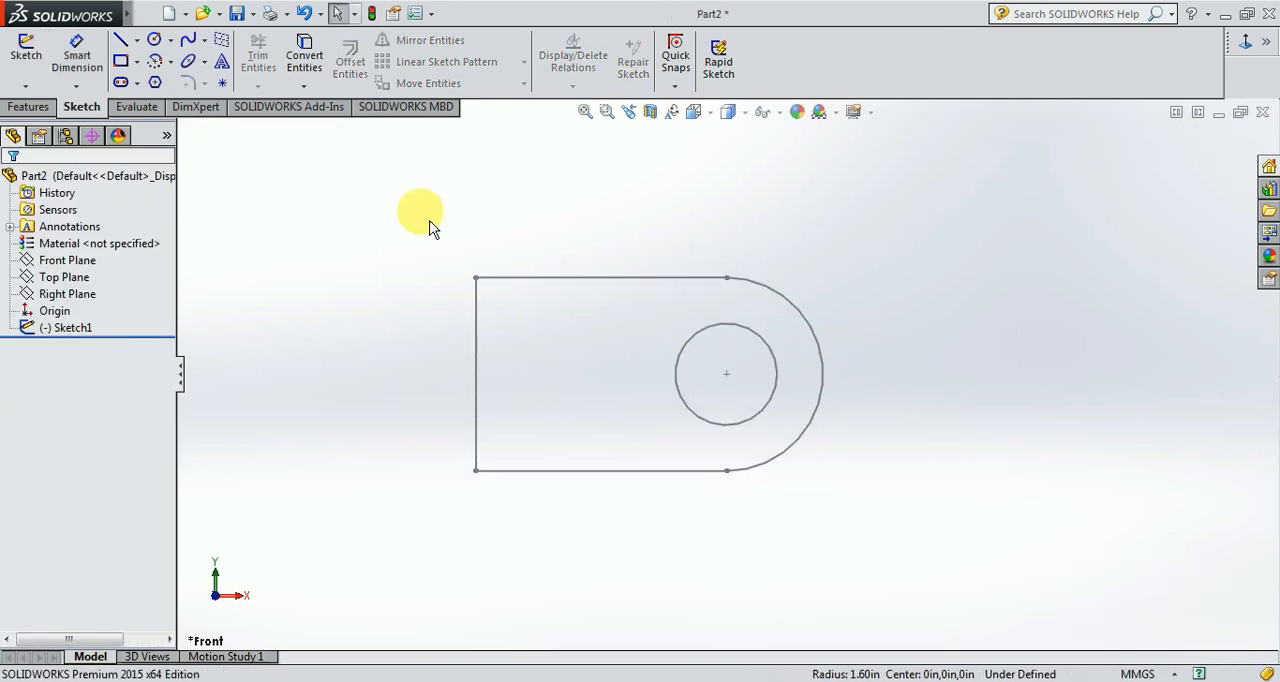
{"action": "left_click", "coordinate": [63, 327]}
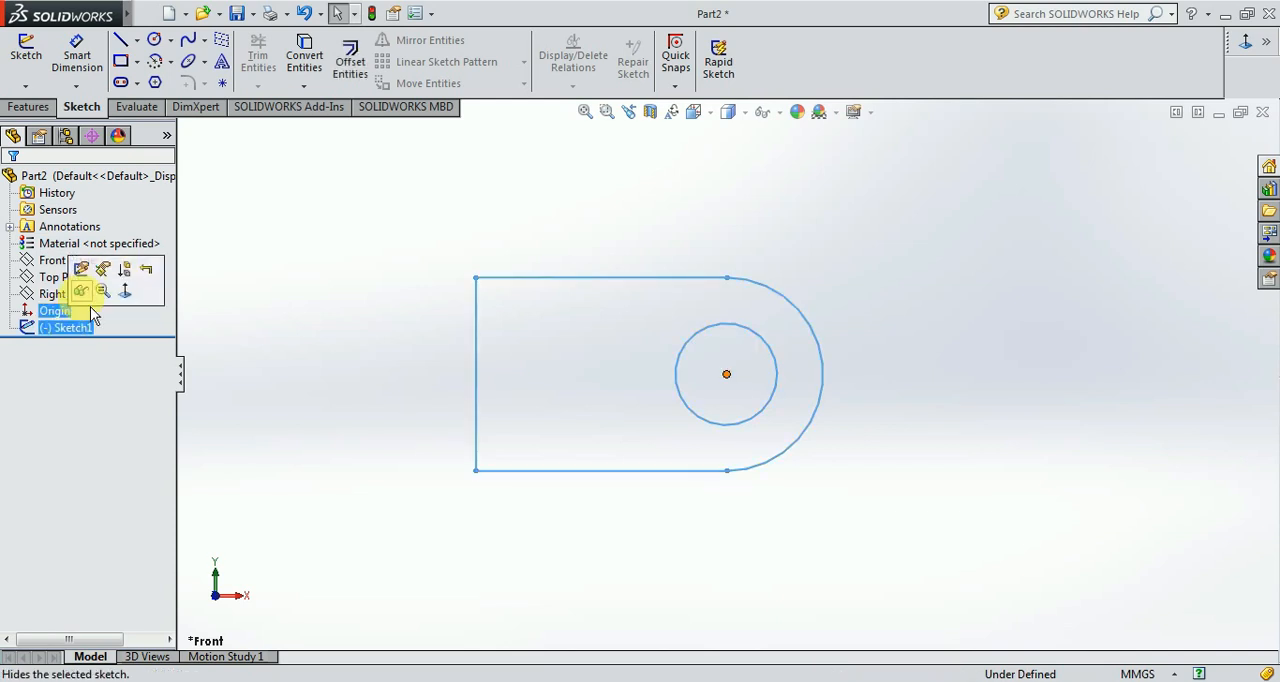
{"action": "left_click", "coordinate": [100, 286]}
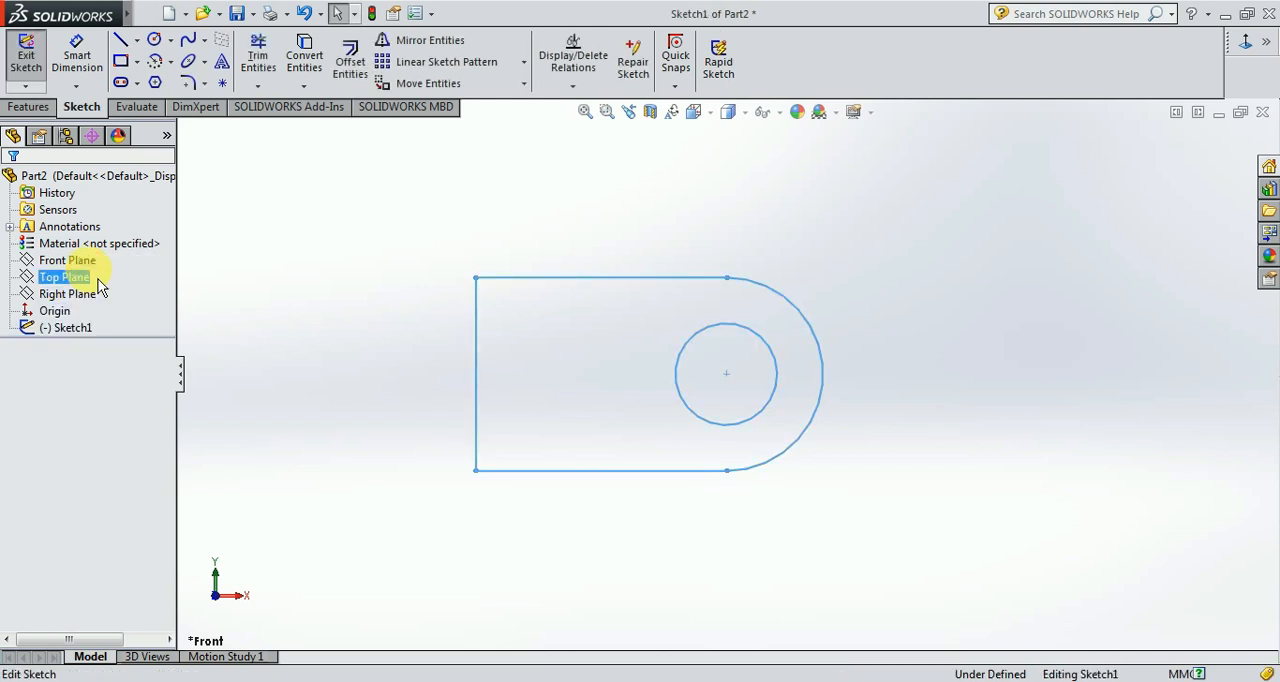
Dimension the outer arc with a radius of 50 mm.
{"action": "left_click", "coordinate": [80, 60]}
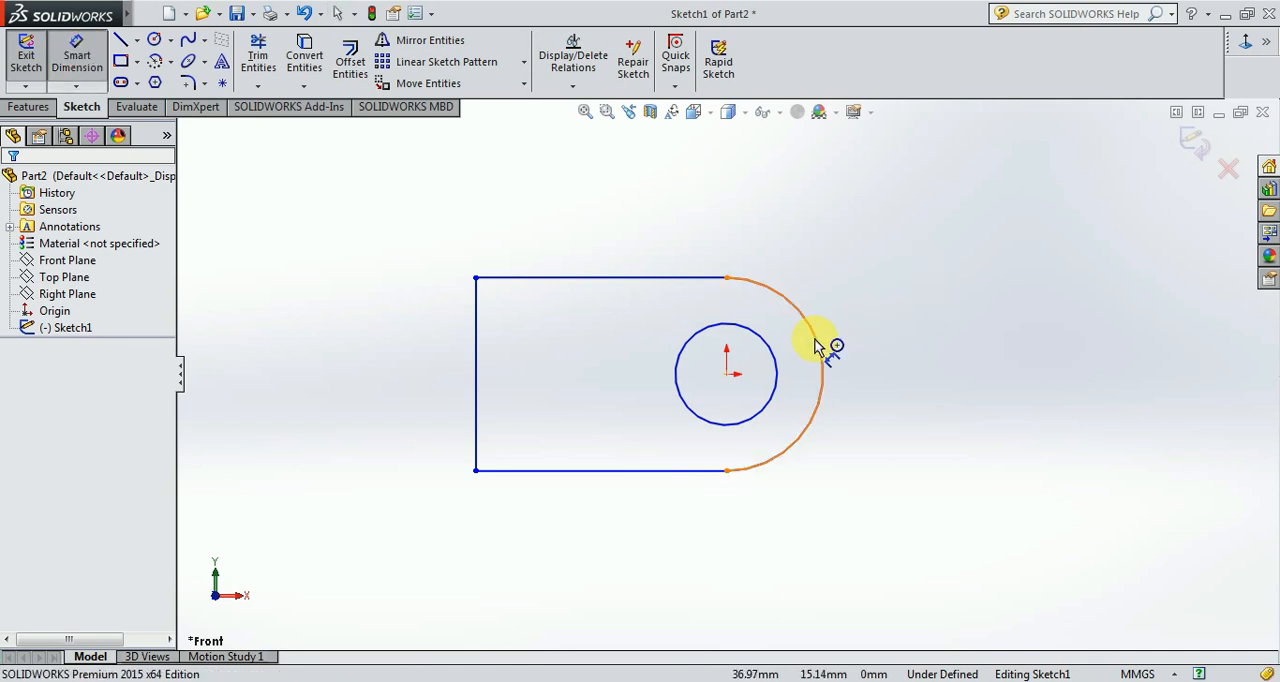
{"action": "left_click", "coordinate": [819, 342]}
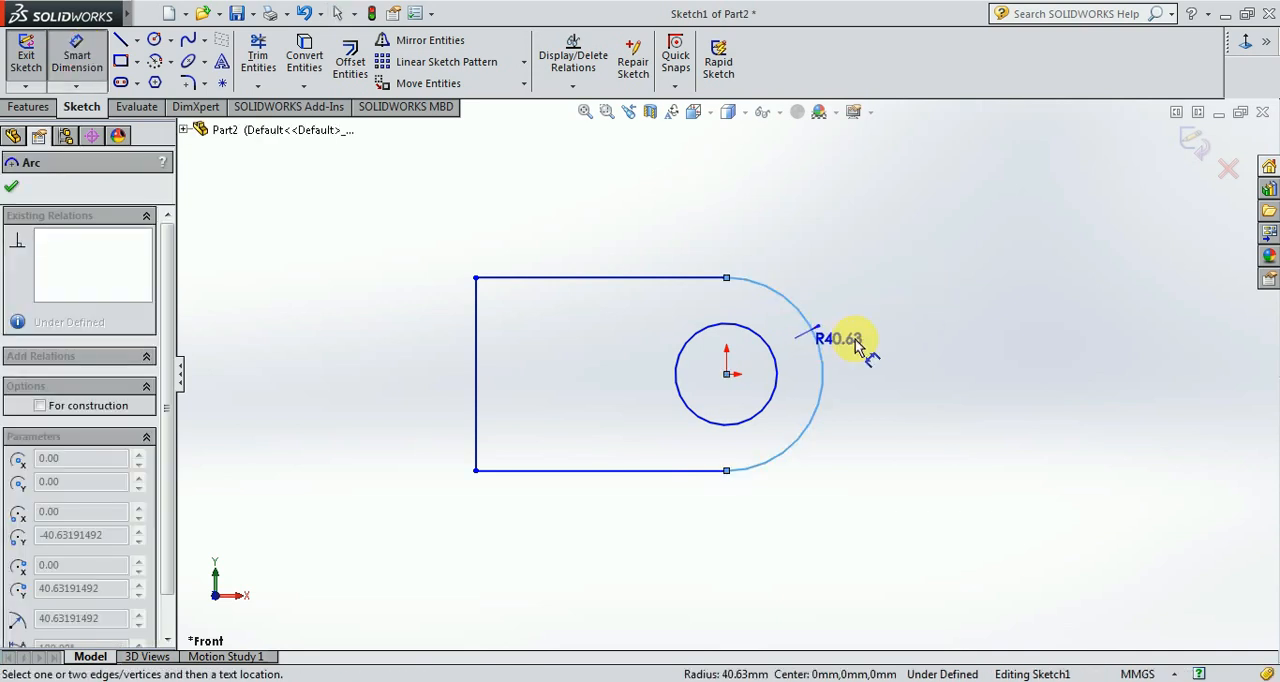
{"action": "left_click", "coordinate": [914, 342]}
{"action": "type", "text": "5"}
{"action": "key", "text": "Return"}
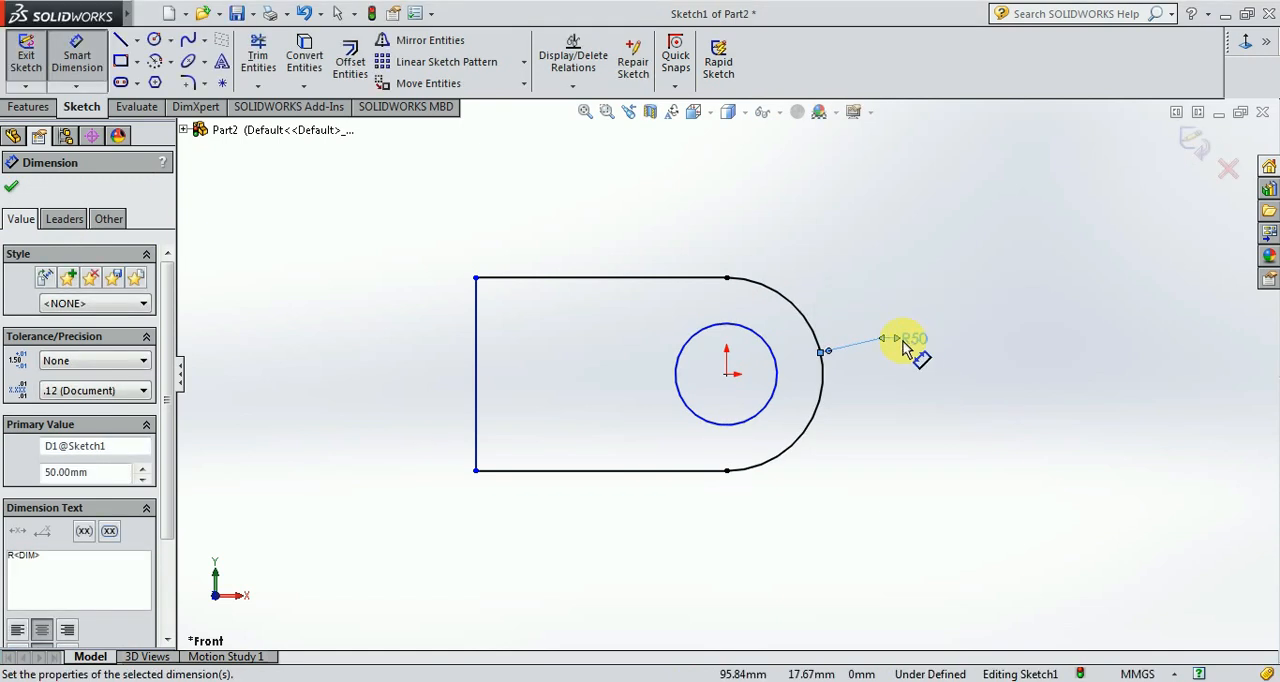
{"action": "key", "text": "Escape"}
Dimension the inner circle with a diameter of 20 mm.
{"action": "left_click", "coordinate": [776, 362]}
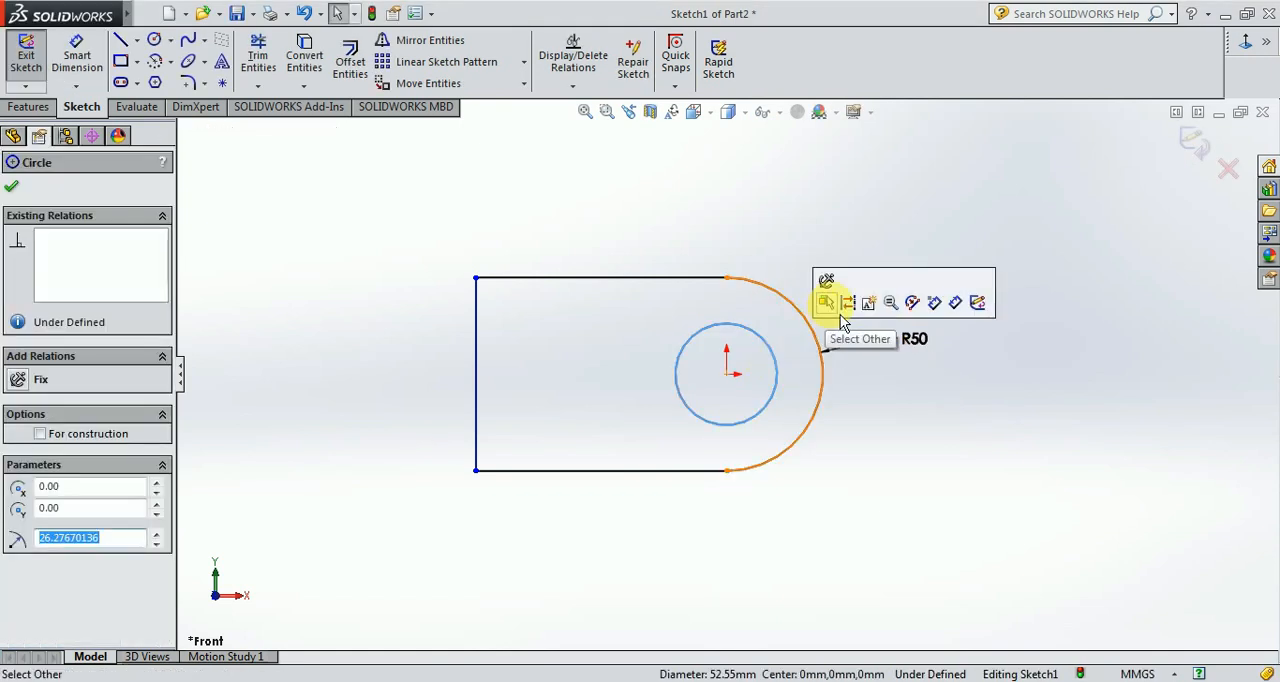
{"action": "left_click", "coordinate": [774, 257]}
{"action": "left_click", "coordinate": [76, 55]}
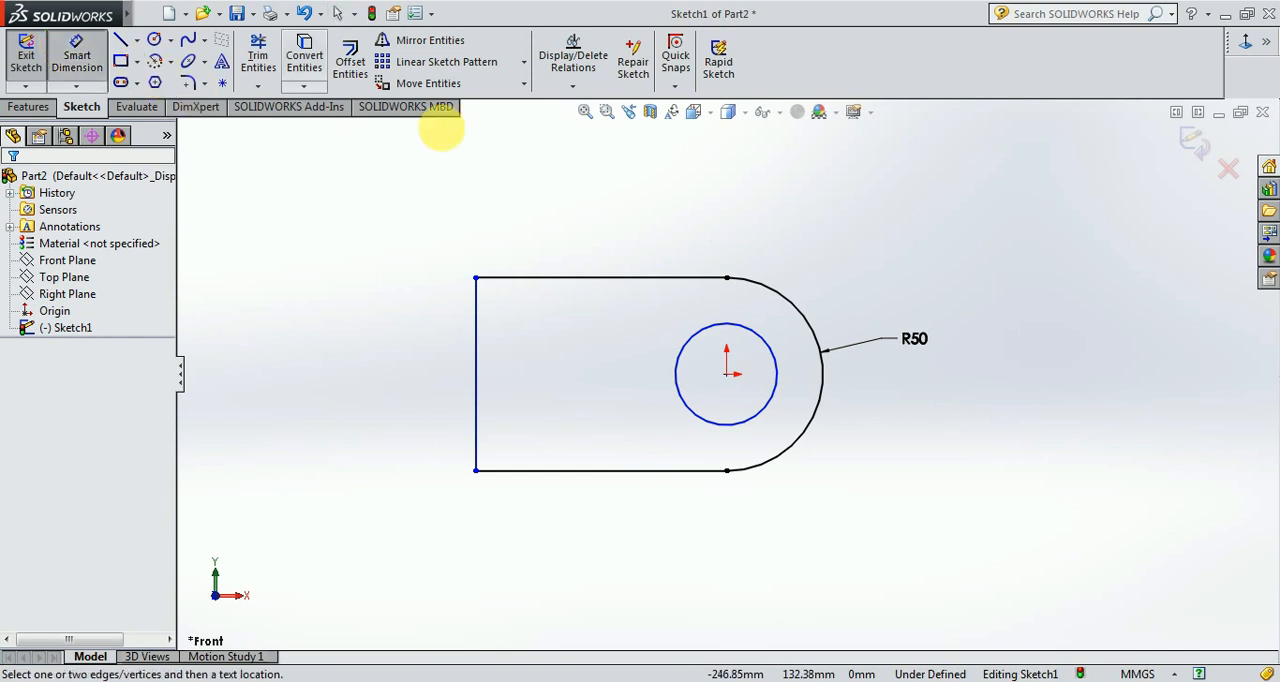
{"action": "left_click", "coordinate": [768, 347]}
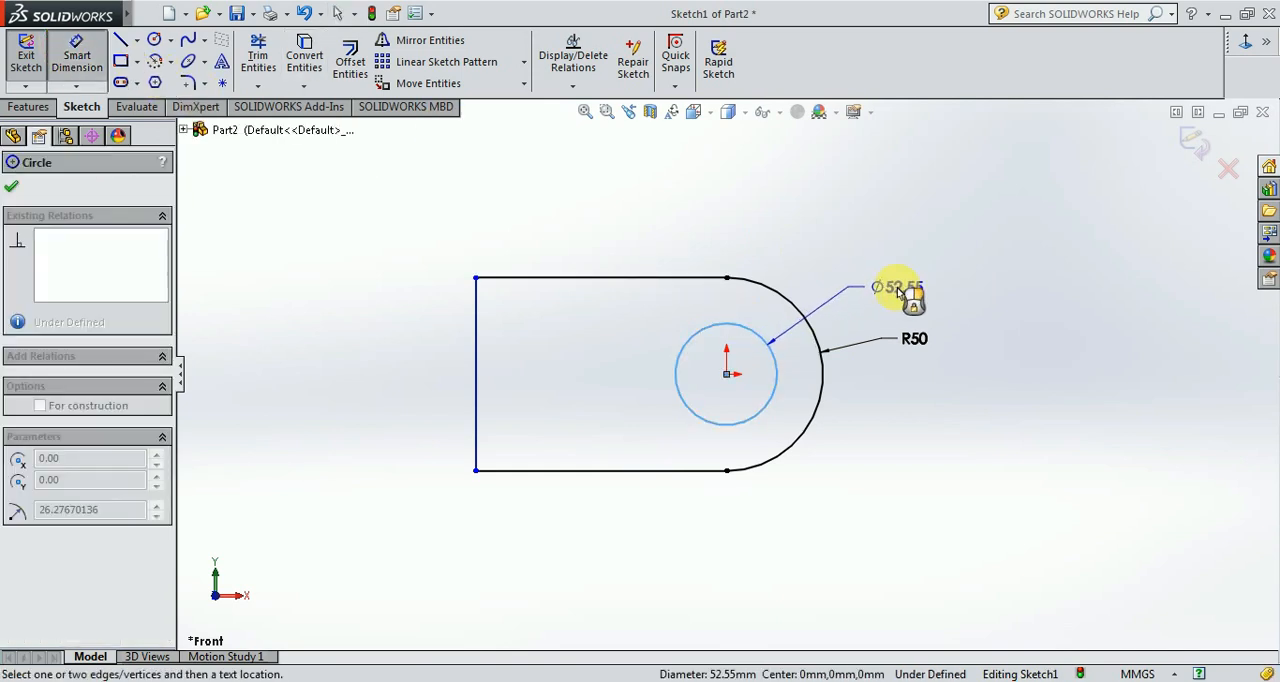
{"action": "left_click", "coordinate": [903, 301]}
{"action": "type", "text": "20"}
{"action": "key", "text": "Return"}
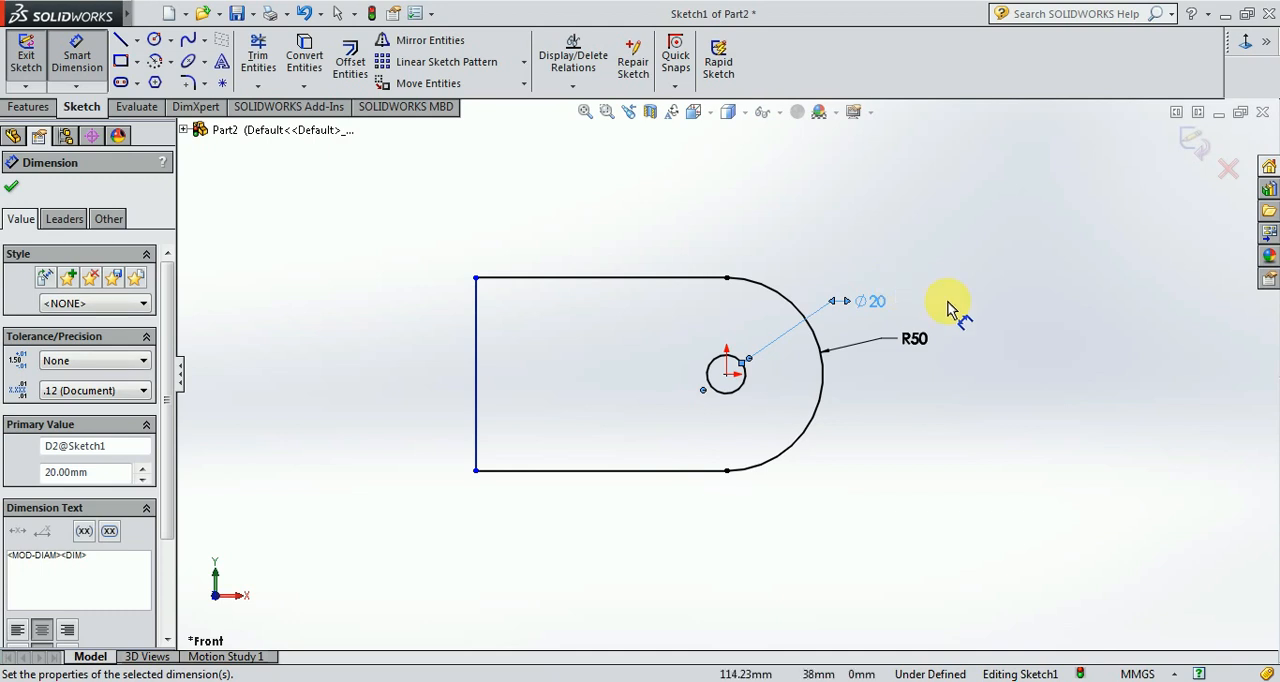
{"action": "key", "text": "Escape"}
Reposition the outer arc's radius dimension above the rounded end and display it as a diameter.
{"action": "left_click", "coordinate": [918, 343]}
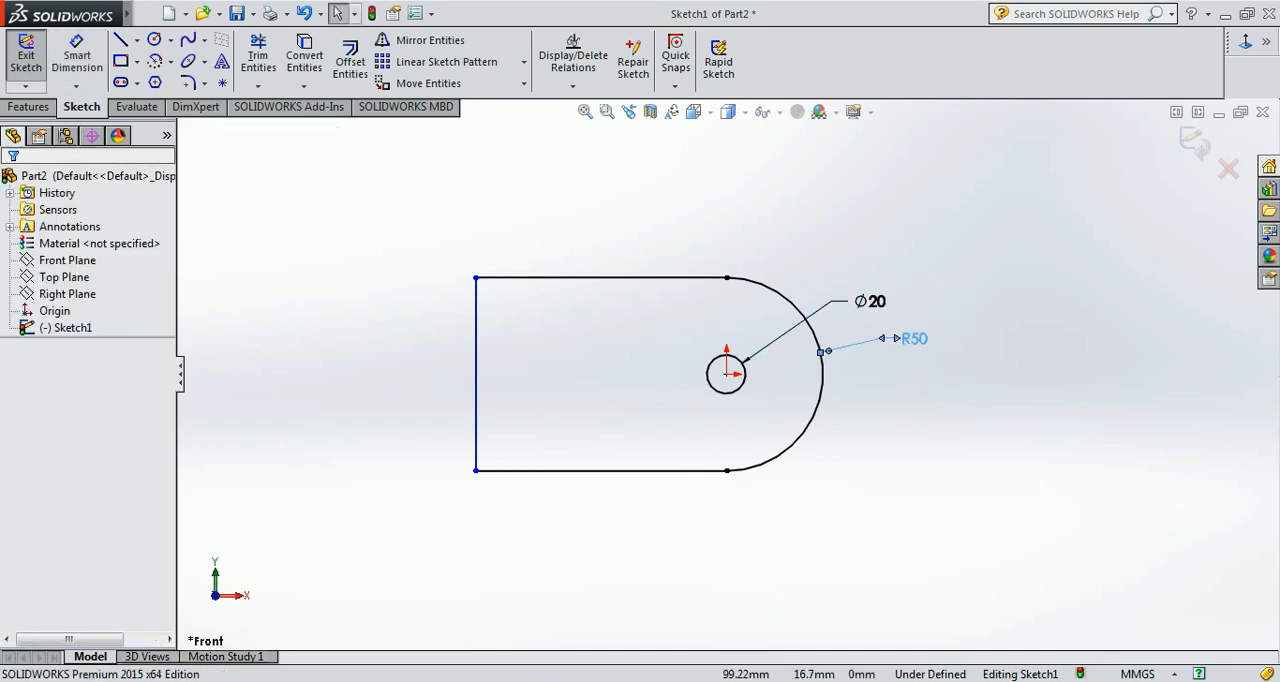
{"action": "right_click", "coordinate": [918, 345]}
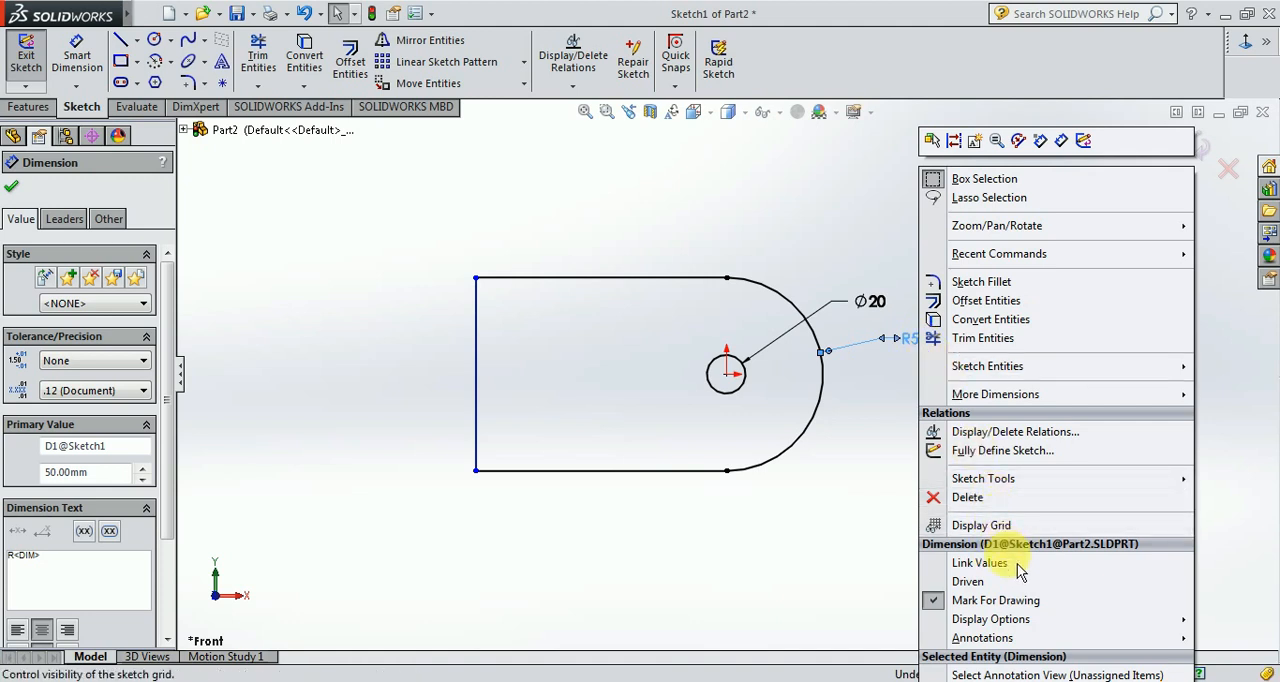
{"action": "left_click", "coordinate": [1010, 681]}
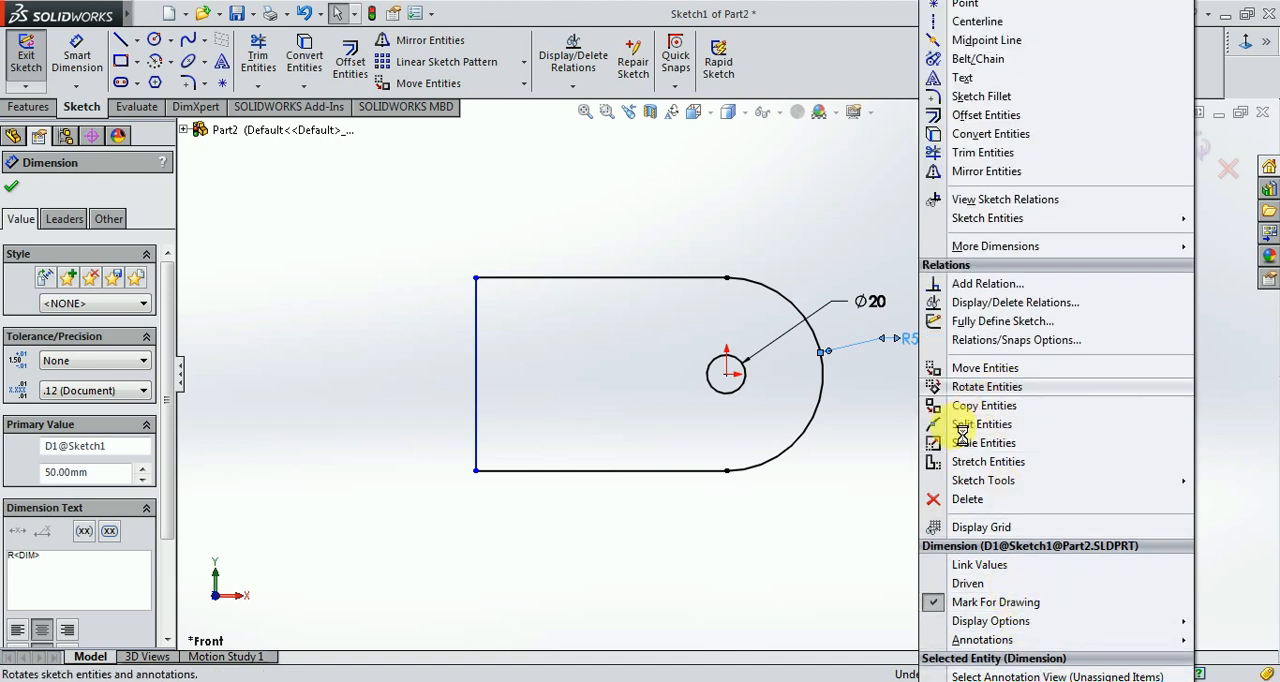
{"action": "left_click", "coordinate": [904, 447]}
{"action": "left_click_drag", "start_coordinate": [911, 339], "coordinate": [866, 214]}
{"action": "right_click", "coordinate": [876, 220]}
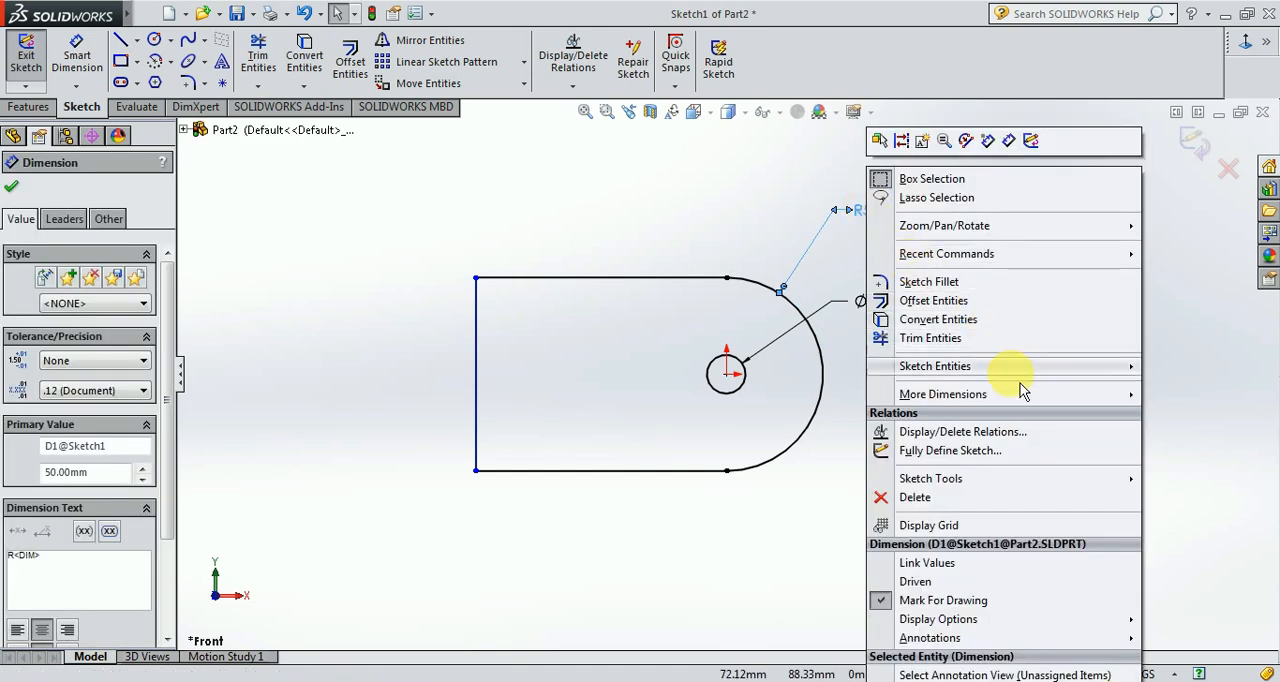
{"action": "mouse_move", "coordinate": [1020, 406]}
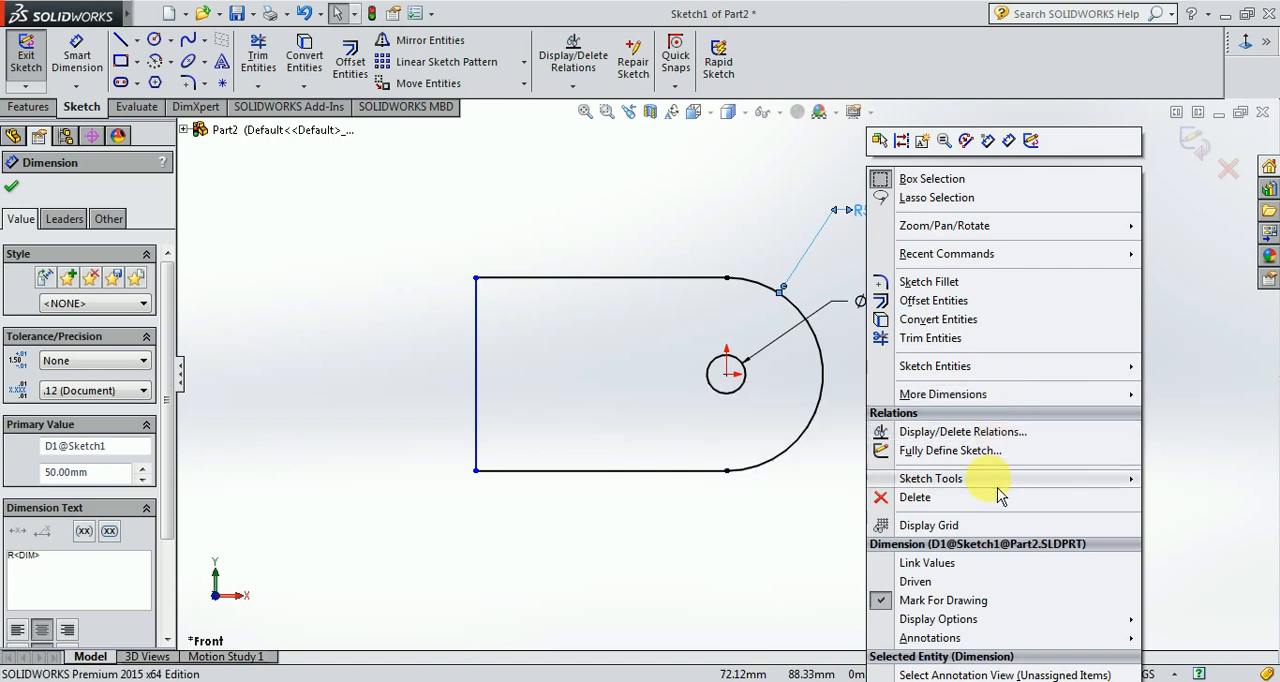
{"action": "mouse_move", "coordinate": [998, 482]}
{"action": "mouse_move", "coordinate": [955, 621]}
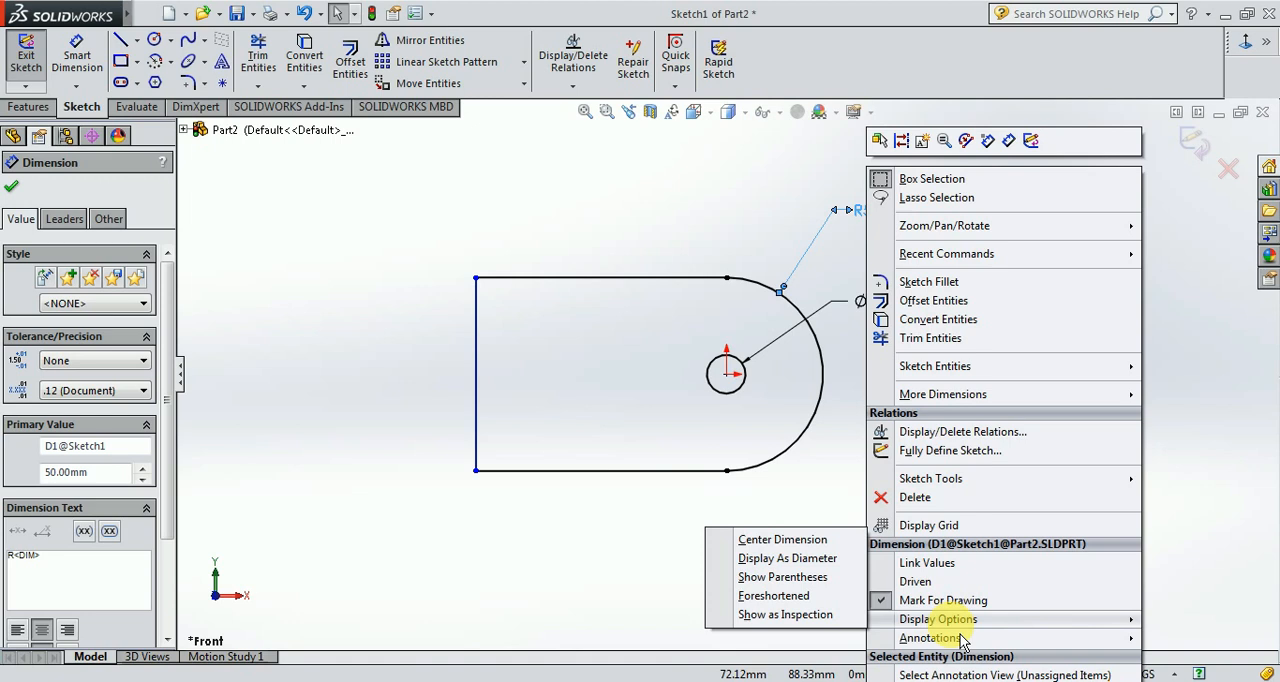
{"action": "left_click", "coordinate": [800, 558]}
{"action": "left_click", "coordinate": [1035, 416]}
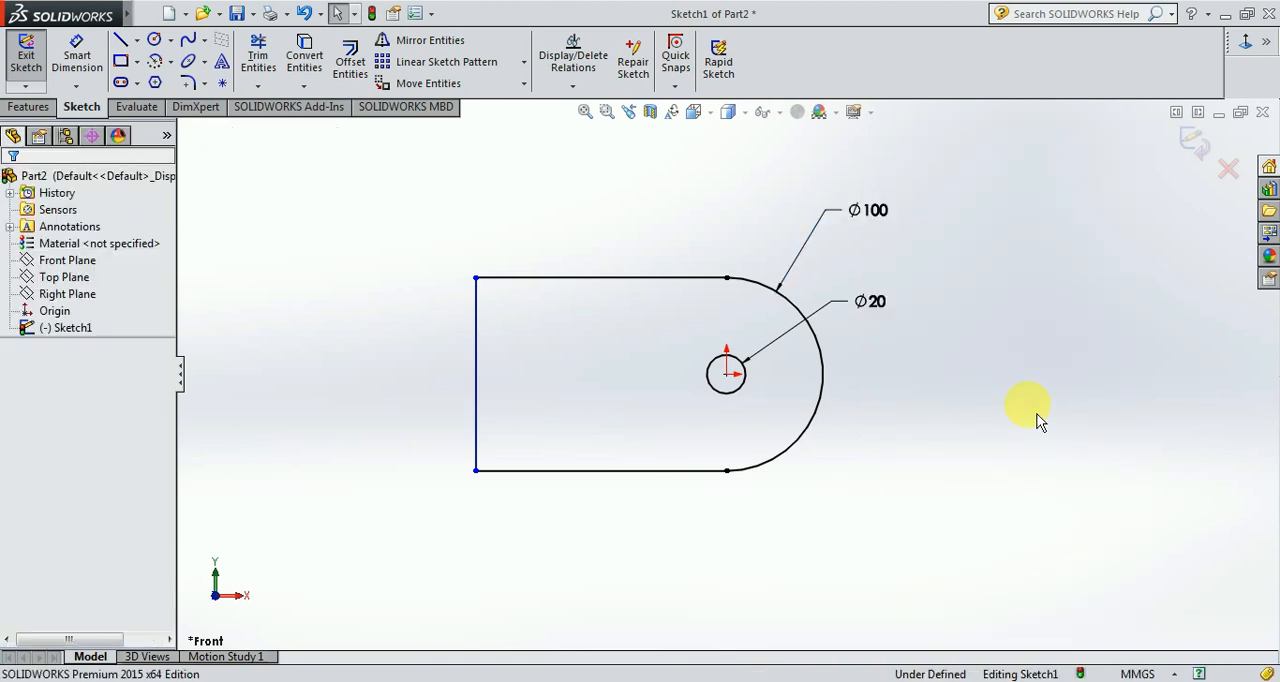
Set the outer arc's diameter dimension to 50 mm.
{"action": "double_click", "coordinate": [878, 206]}
{"action": "type", "text": "80"}
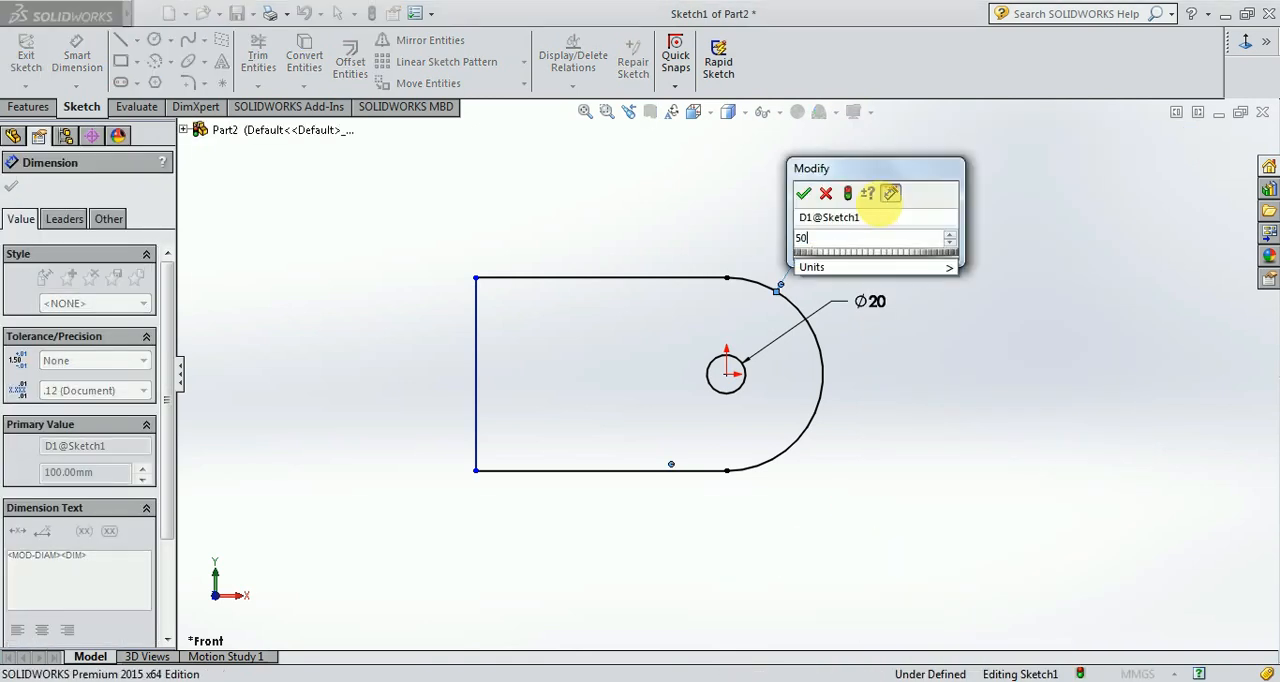
{"action": "key", "text": "Return"}
{"action": "left_click", "coordinate": [889, 214]}
{"action": "scroll", "coordinate": [742, 404], "scroll_direction": "down", "scroll_amount": 3}
{"action": "scroll", "coordinate": [638, 361], "scroll_direction": "down", "scroll_amount": 2}
{"action": "scroll", "coordinate": [556, 334], "scroll_direction": "up", "scroll_amount": 3}
{"action": "scroll", "coordinate": [502, 350], "scroll_direction": "down", "scroll_amount": 2}
{"action": "scroll", "coordinate": [631, 354], "scroll_direction": "up", "scroll_amount": 2}
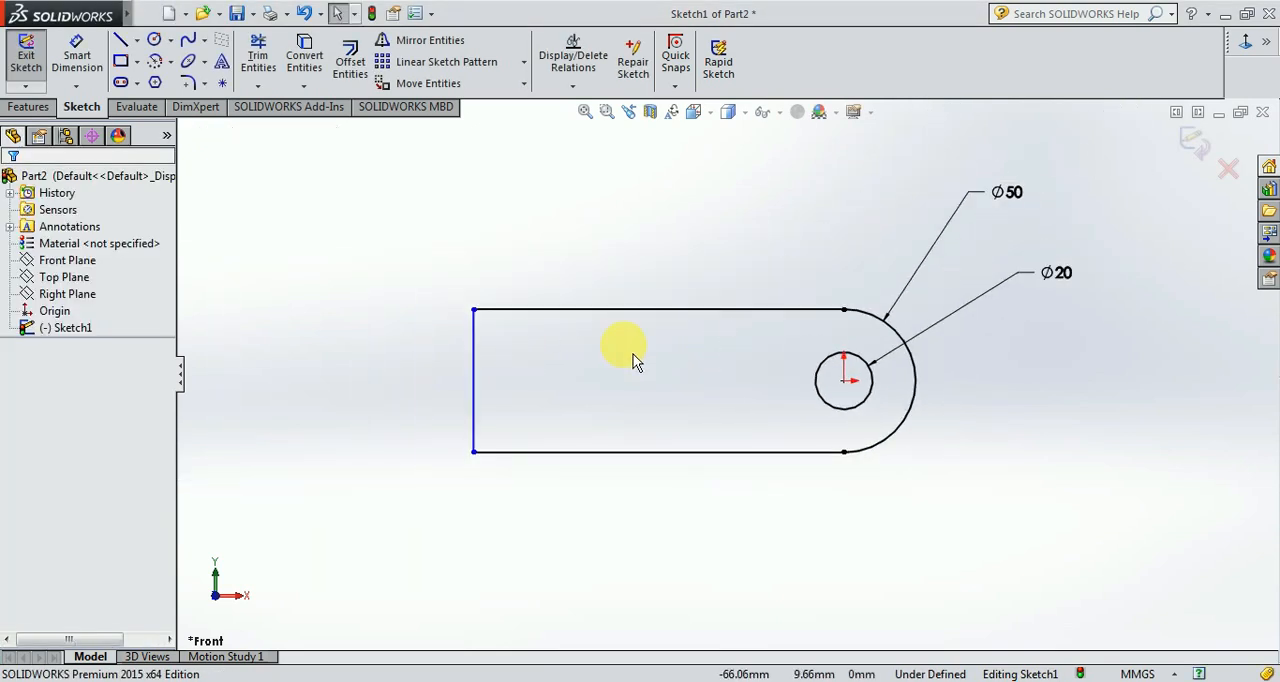
Dimension the distance from the hole's centre to the profile's straight end edge as 125 mm.
{"action": "left_click", "coordinate": [74, 60]}
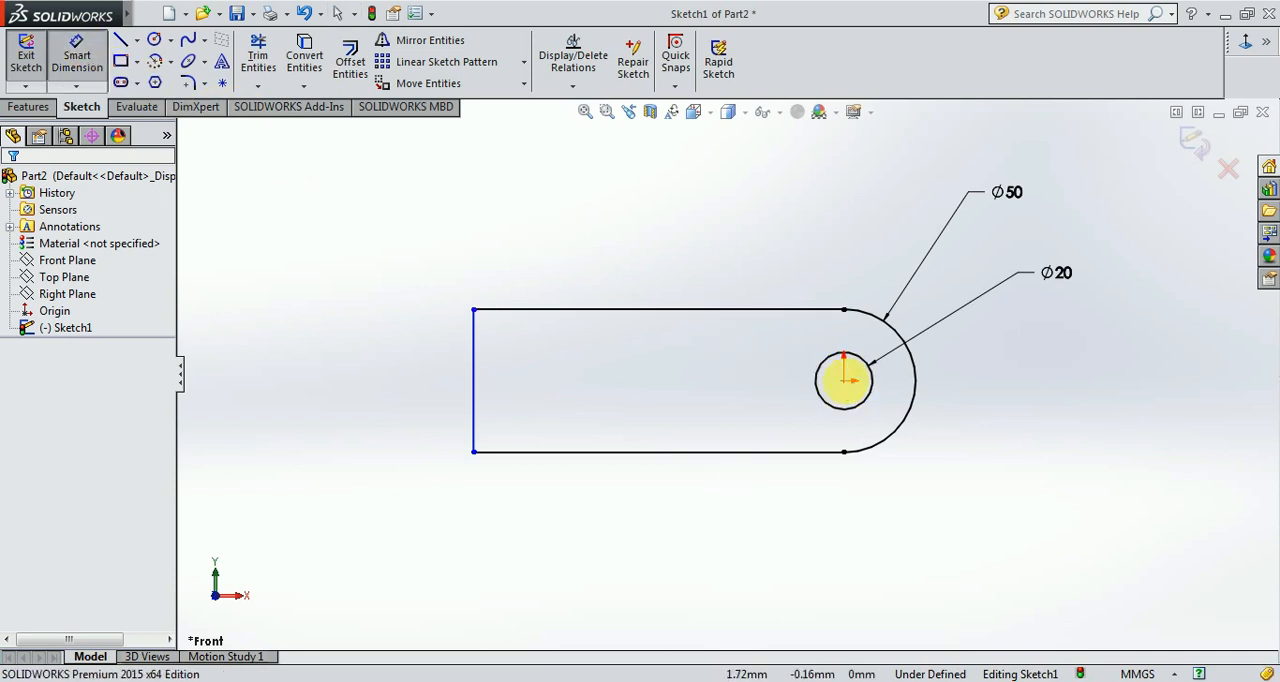
{"action": "left_click", "coordinate": [845, 382]}
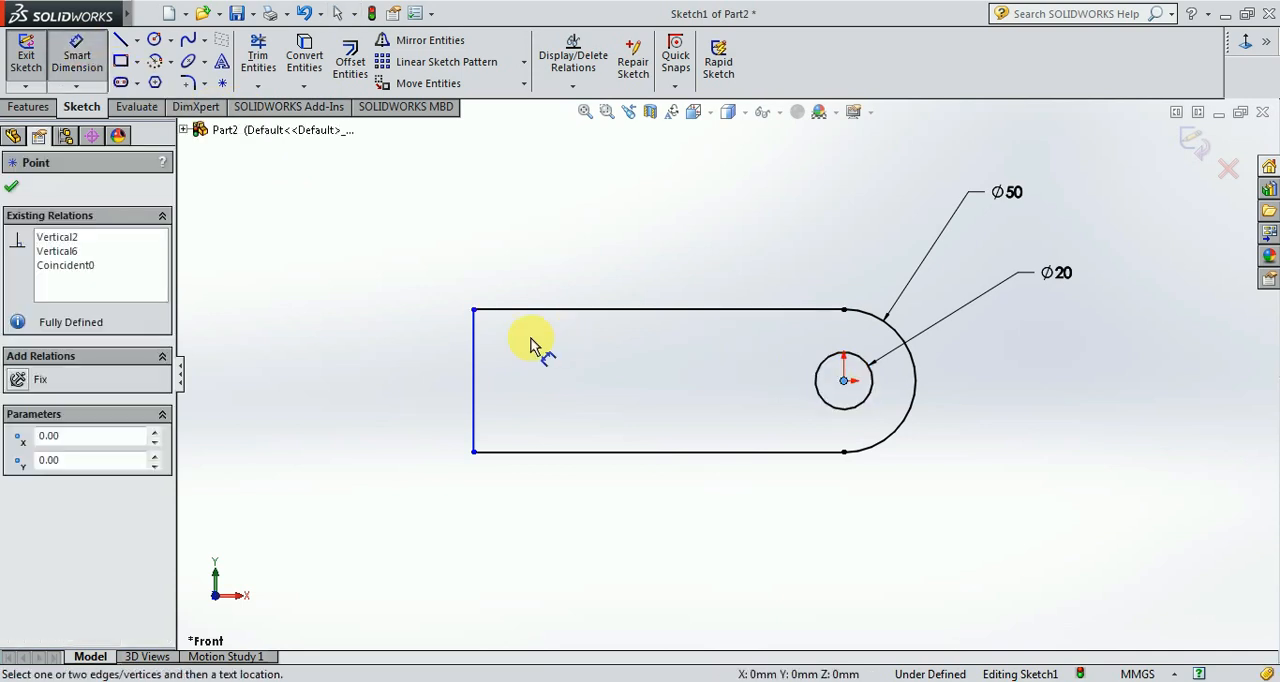
{"action": "left_click", "coordinate": [472, 366]}
{"action": "left_click", "coordinate": [651, 262]}
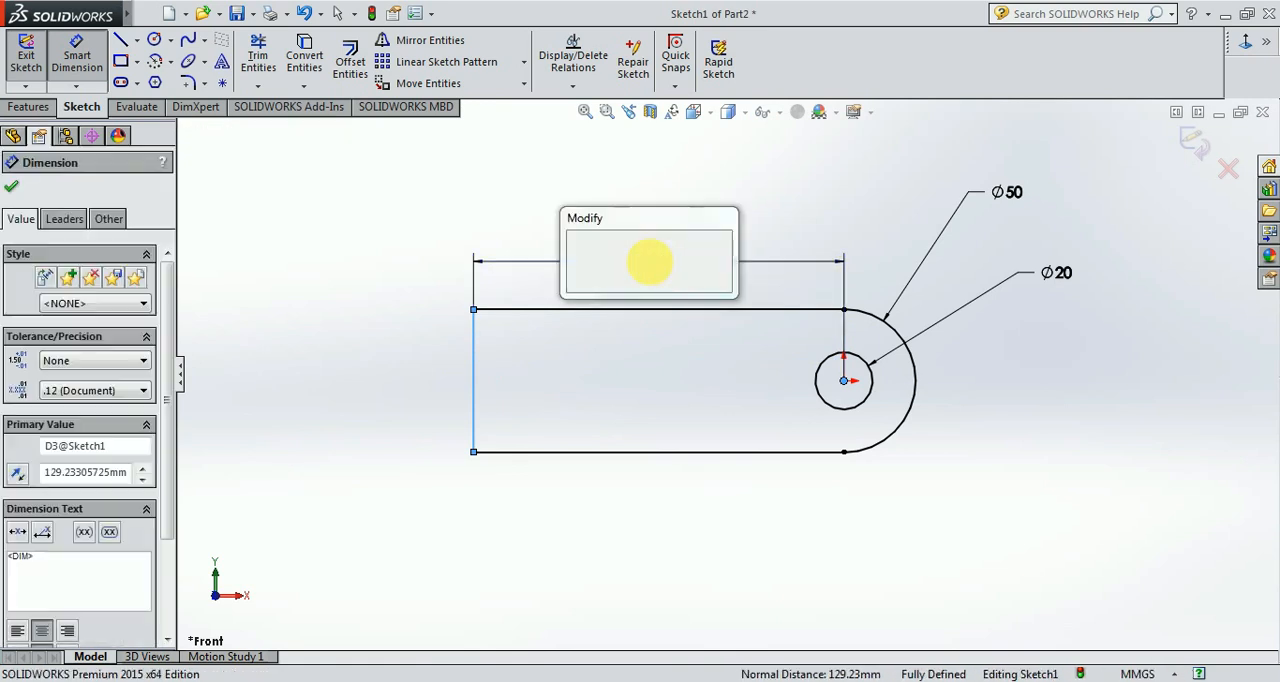
{"action": "type", "text": "125"}
{"action": "key", "text": "Return"}
{"action": "left_click", "coordinate": [535, 363]}
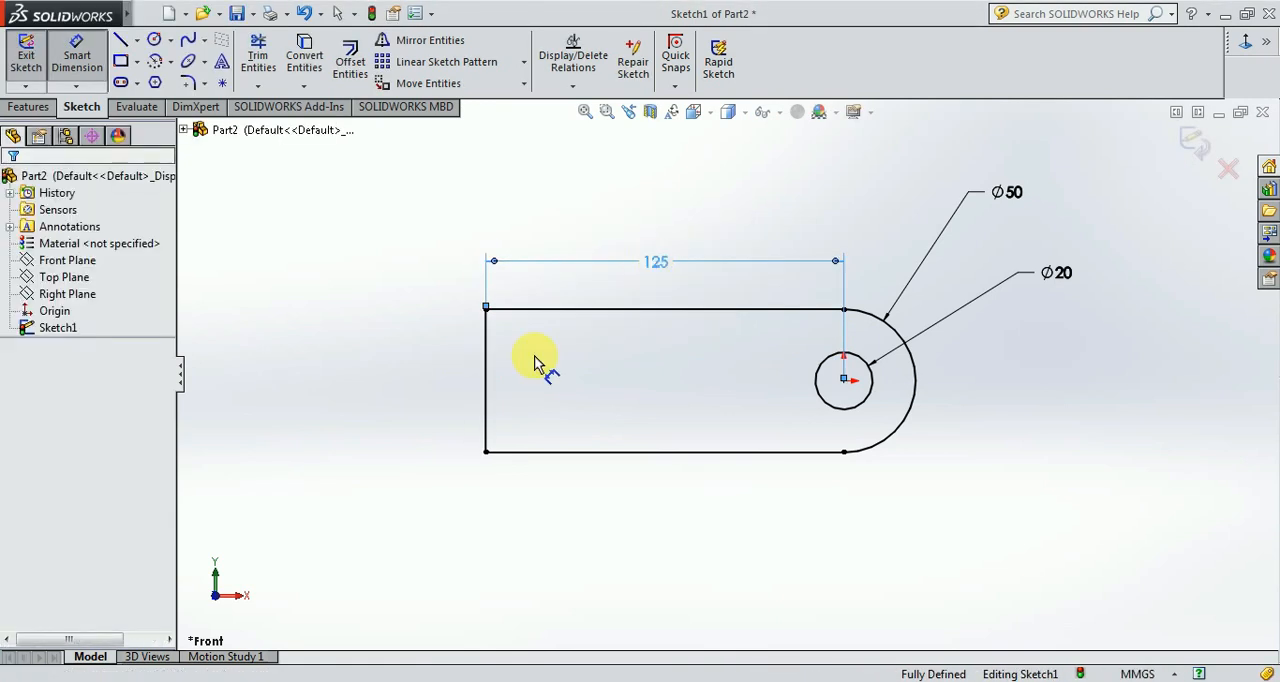
{"action": "key", "text": "Escape"}
Check the dimensions of the upper and lower views in the EX2 drawing and return to the part sketch.
{"action": "key", "text": "ctrl+Tab"}
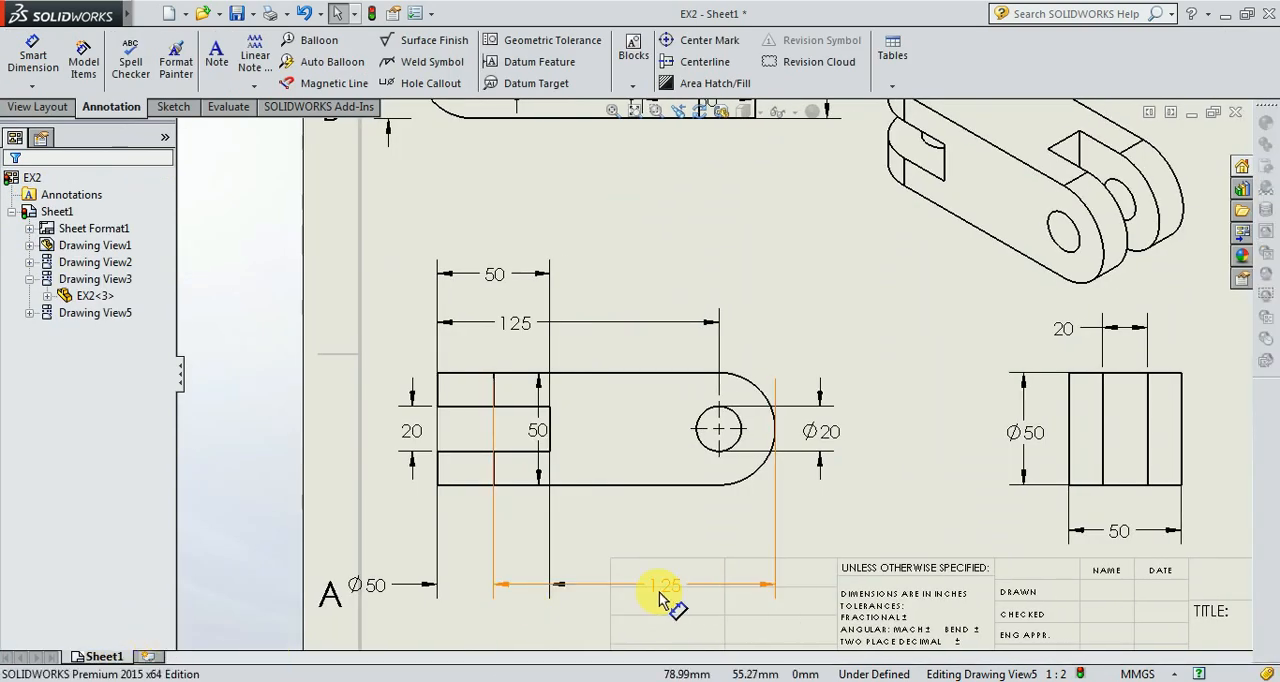
{"action": "scroll", "coordinate": [574, 320], "scroll_direction": "up", "scroll_amount": 3}
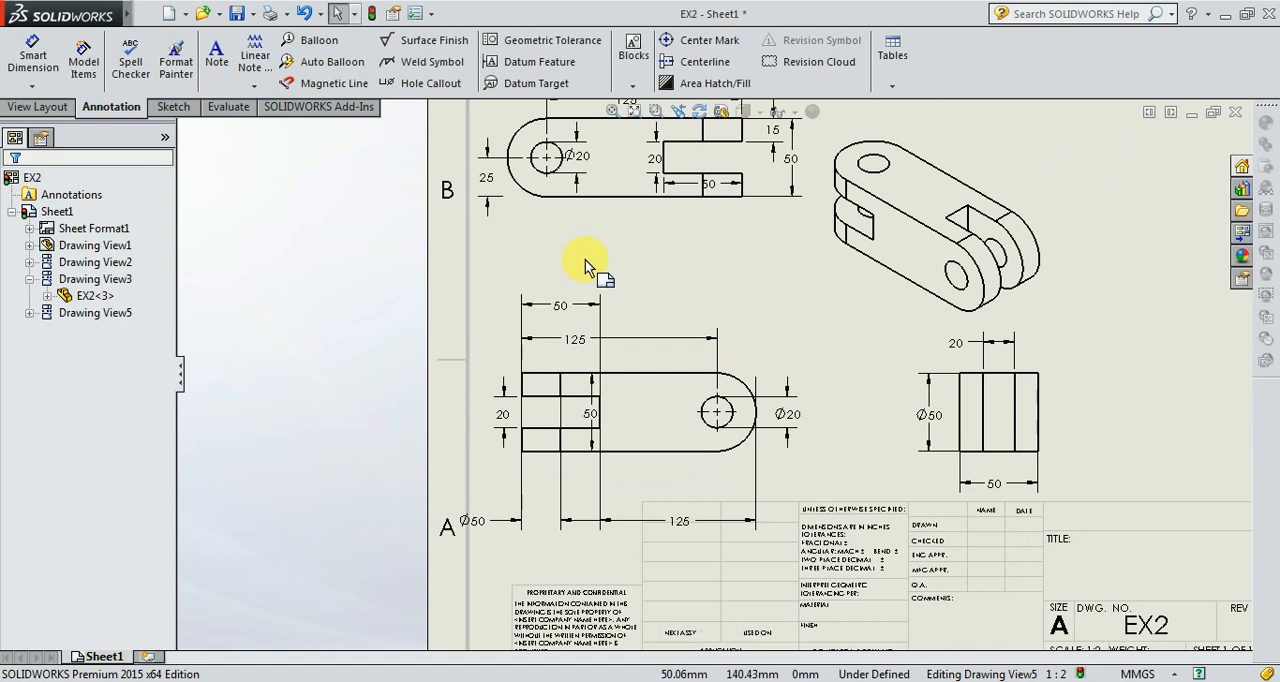
{"action": "scroll", "coordinate": [590, 255], "scroll_direction": "up", "scroll_amount": 3}
{"action": "scroll", "coordinate": [685, 234], "scroll_direction": "down", "scroll_amount": 3}
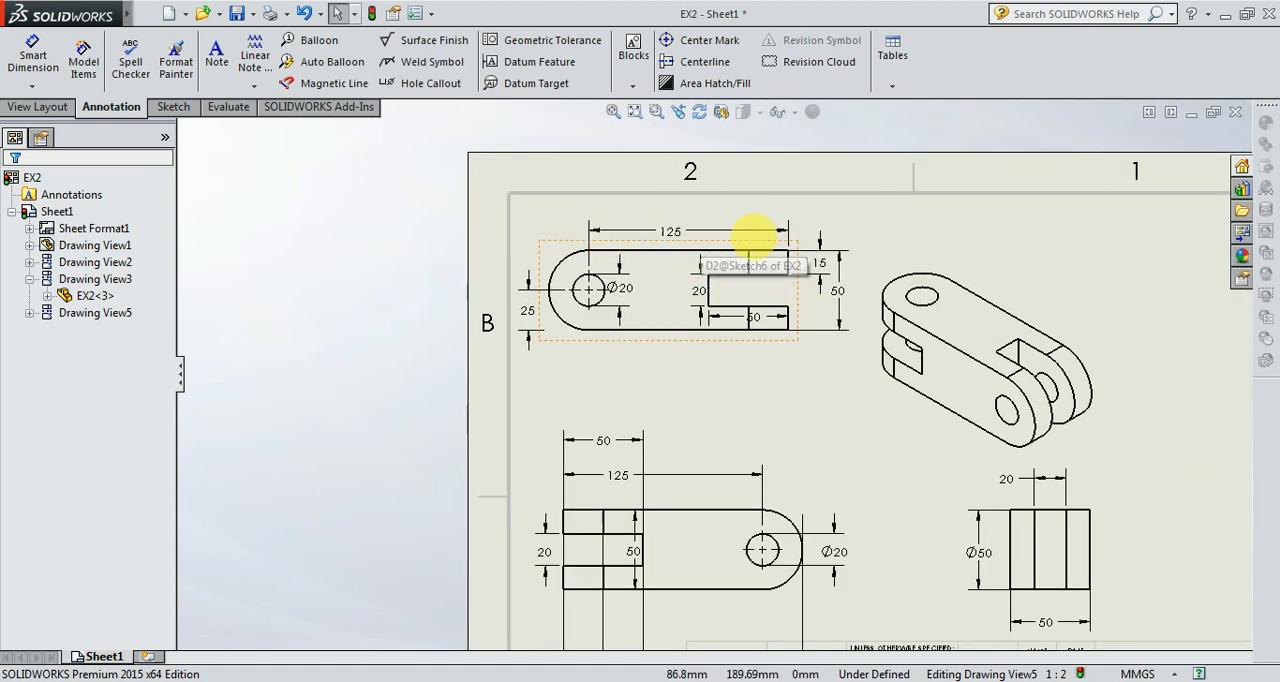
{"action": "scroll", "coordinate": [771, 395], "scroll_direction": "up", "scroll_amount": 2}
{"action": "scroll", "coordinate": [762, 420], "scroll_direction": "down", "scroll_amount": 1}
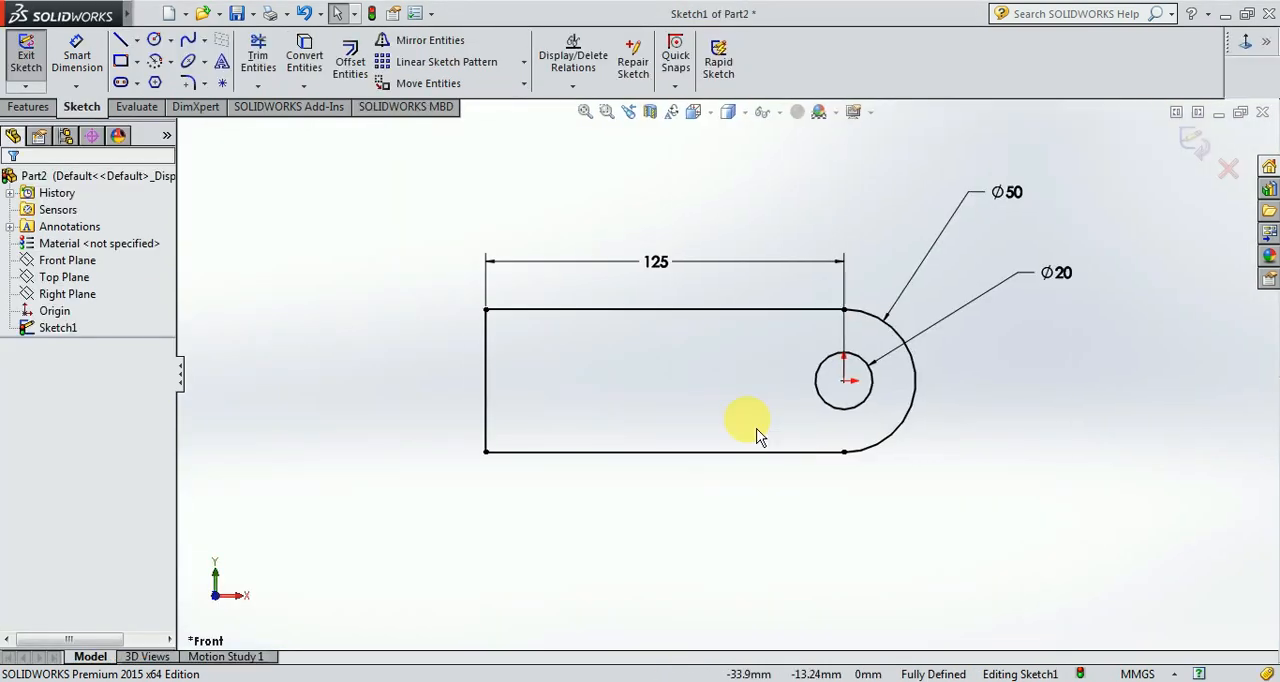
Extrude the round-ended profile with its hole as a blind boss 50 mm deep.
{"action": "left_click", "coordinate": [28, 106]}
{"action": "left_click", "coordinate": [34, 58]}
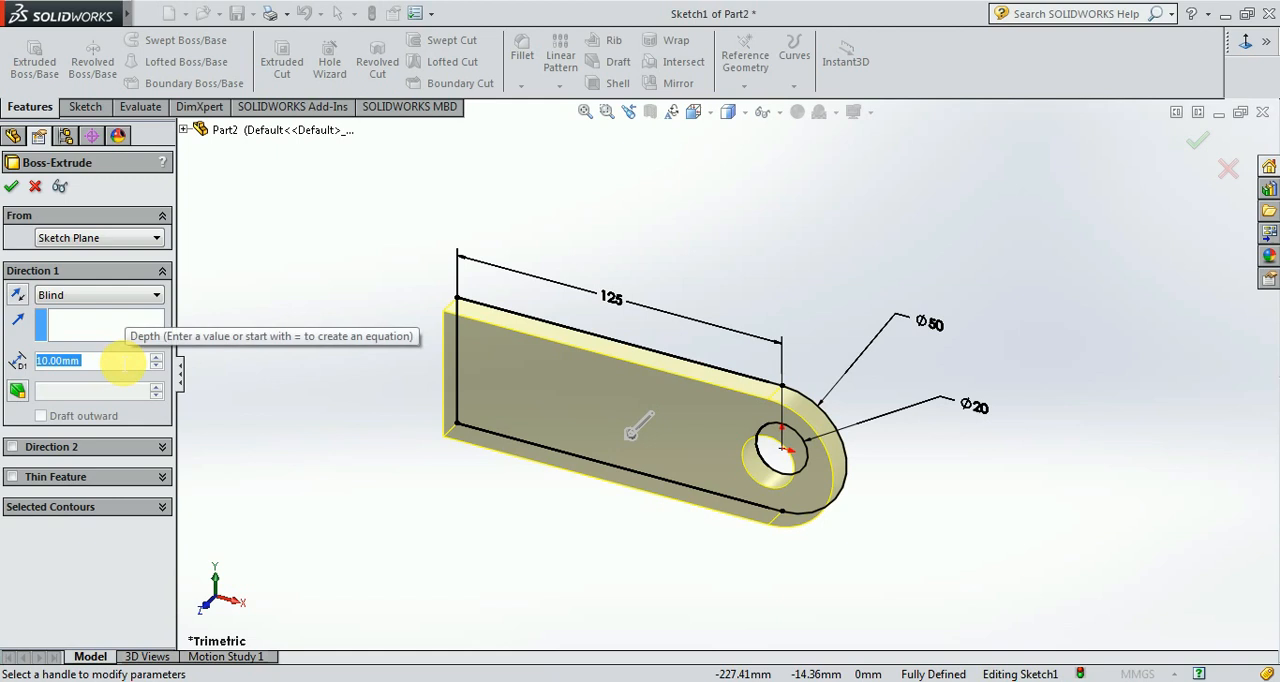
{"action": "type", "text": "50"}
{"action": "key", "text": "Return"}
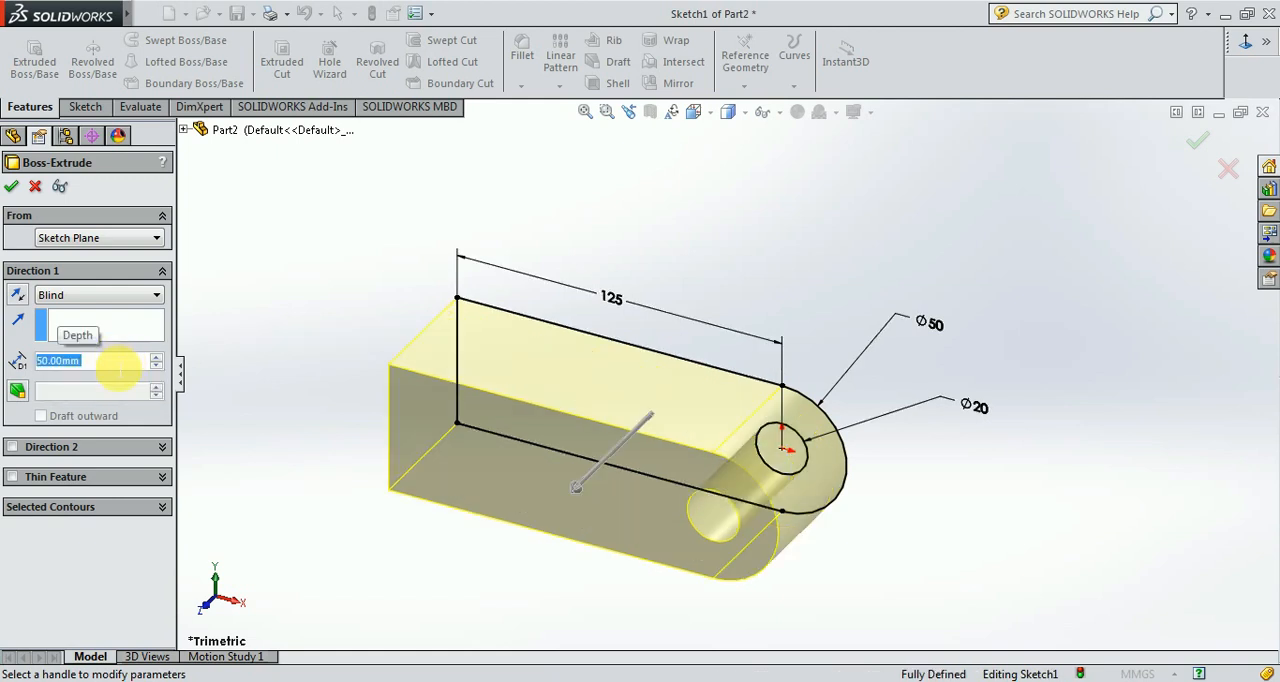
{"action": "key", "text": "Return"}
{"action": "scroll", "coordinate": [441, 523], "scroll_direction": "up", "scroll_amount": 2}
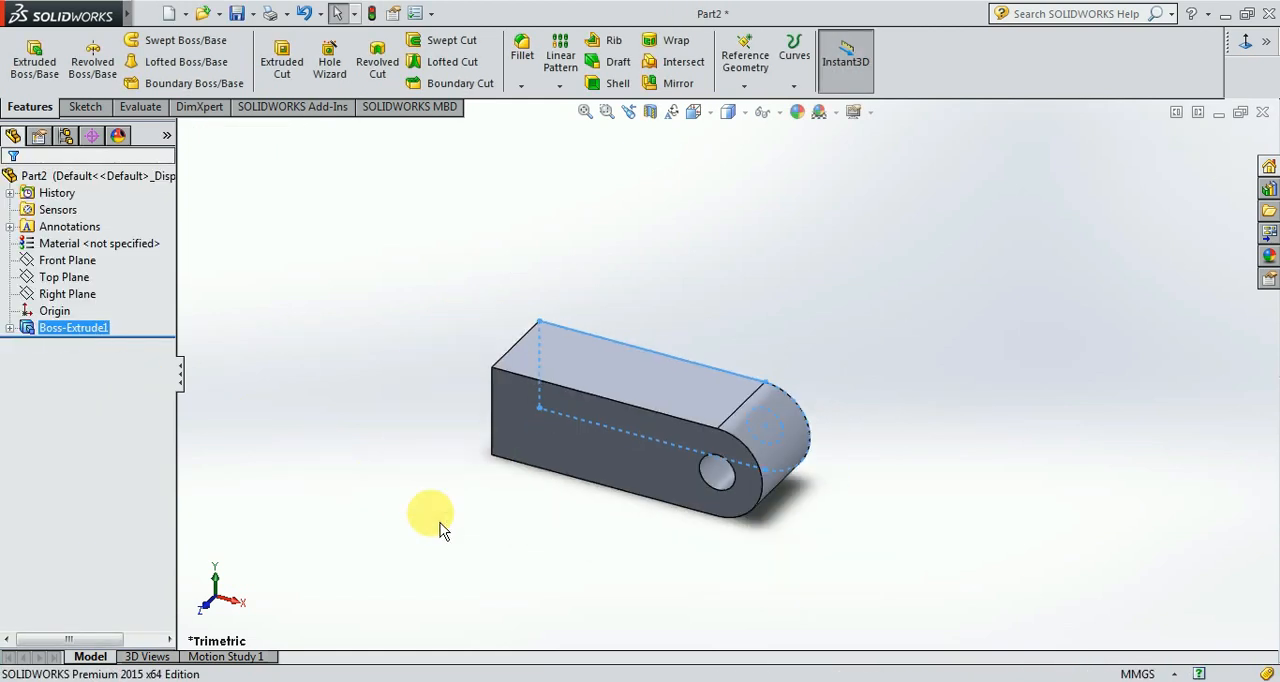
{"action": "middle_click_drag", "start_coordinate": [452, 522], "coordinate": [476, 473]}
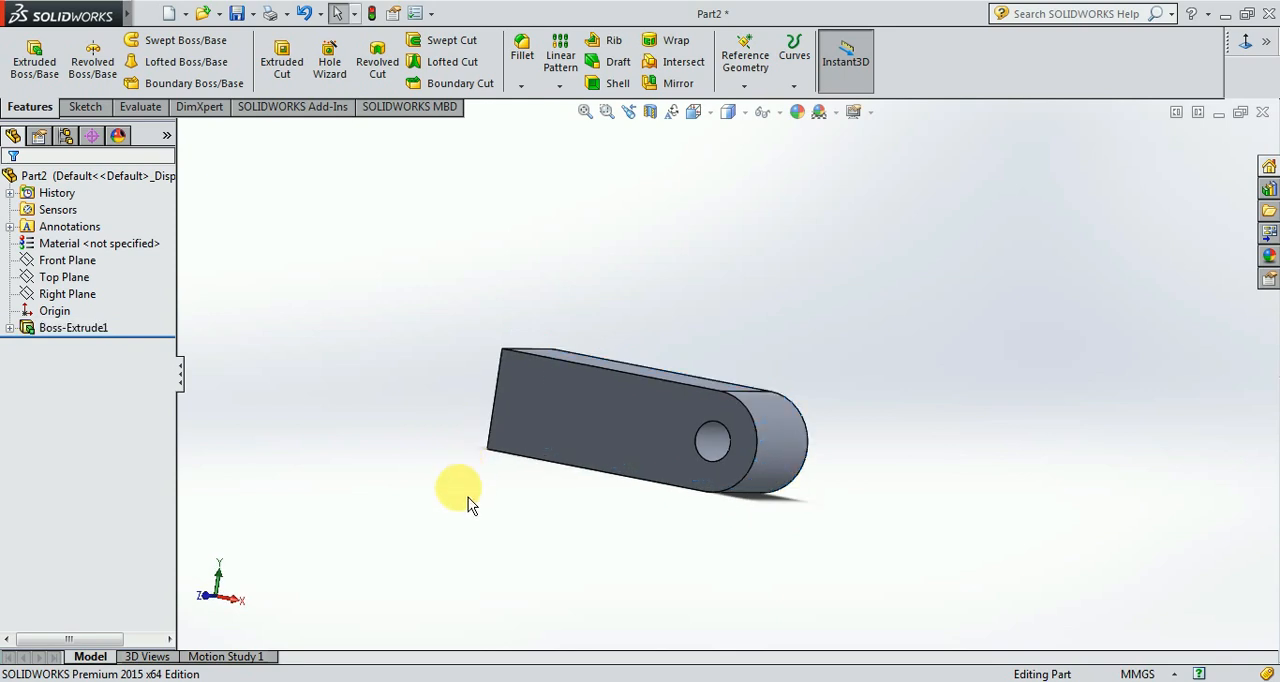
Apply a yellow colour (RGB 255, 227, 63) to the whole part.
{"action": "left_click", "coordinate": [797, 111]}
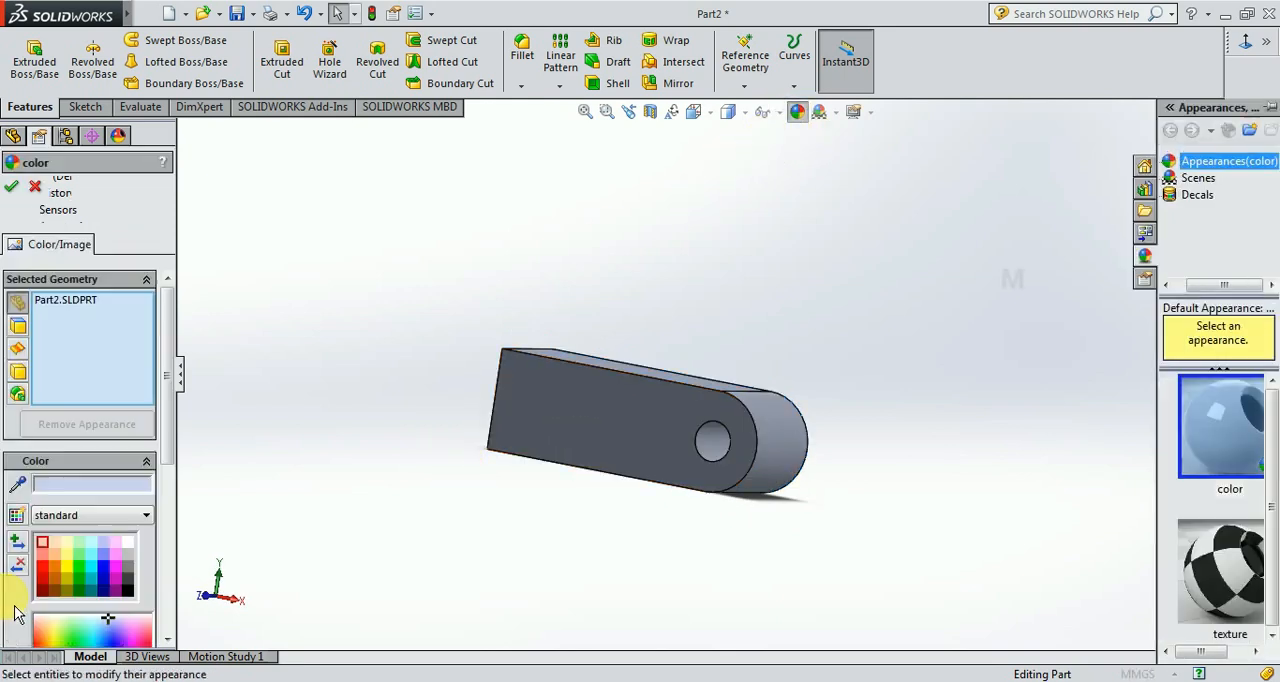
{"action": "mouse_move", "coordinate": [68, 455]}
{"action": "left_mouse_down"}
{"action": "mouse_move", "coordinate": [70, 437]}
{"action": "mouse_move", "coordinate": [57, 438]}
{"action": "left_mouse_up"}
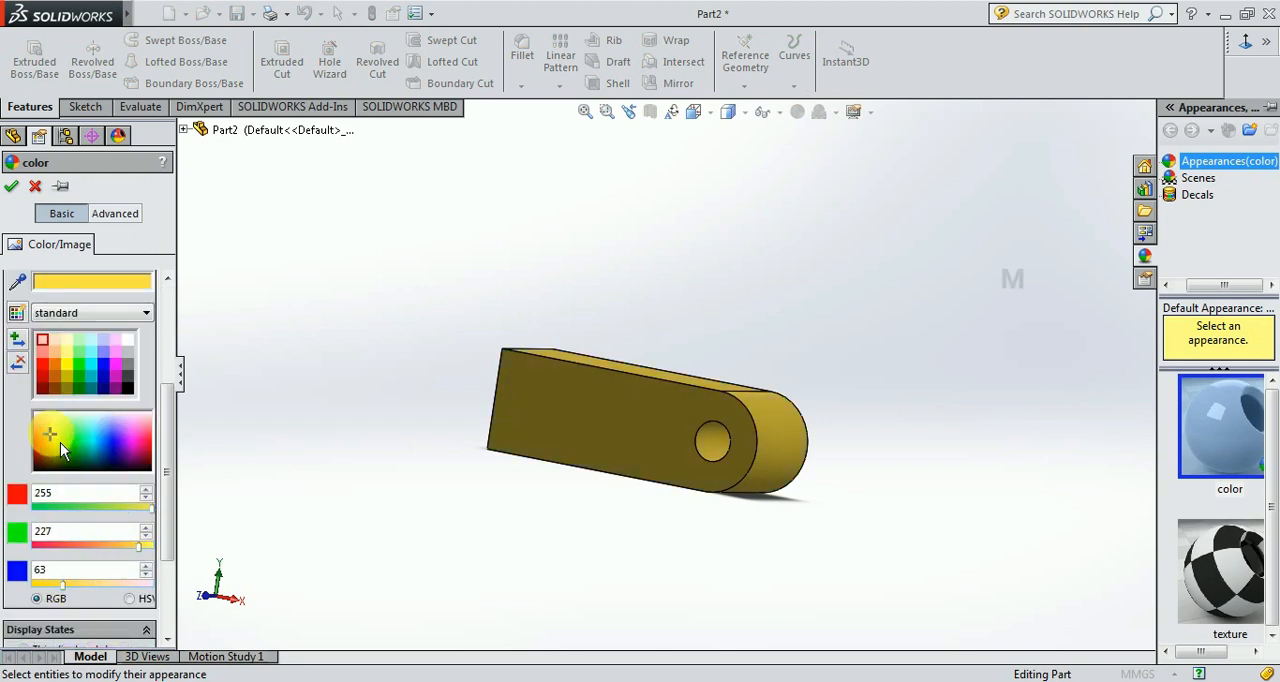
{"action": "left_click", "coordinate": [13, 187]}
Inspect the extruded body from several sides and compare it with the views in the EX2 drawing.
{"action": "middle_click_drag", "start_coordinate": [691, 260], "coordinate": [657, 351]}
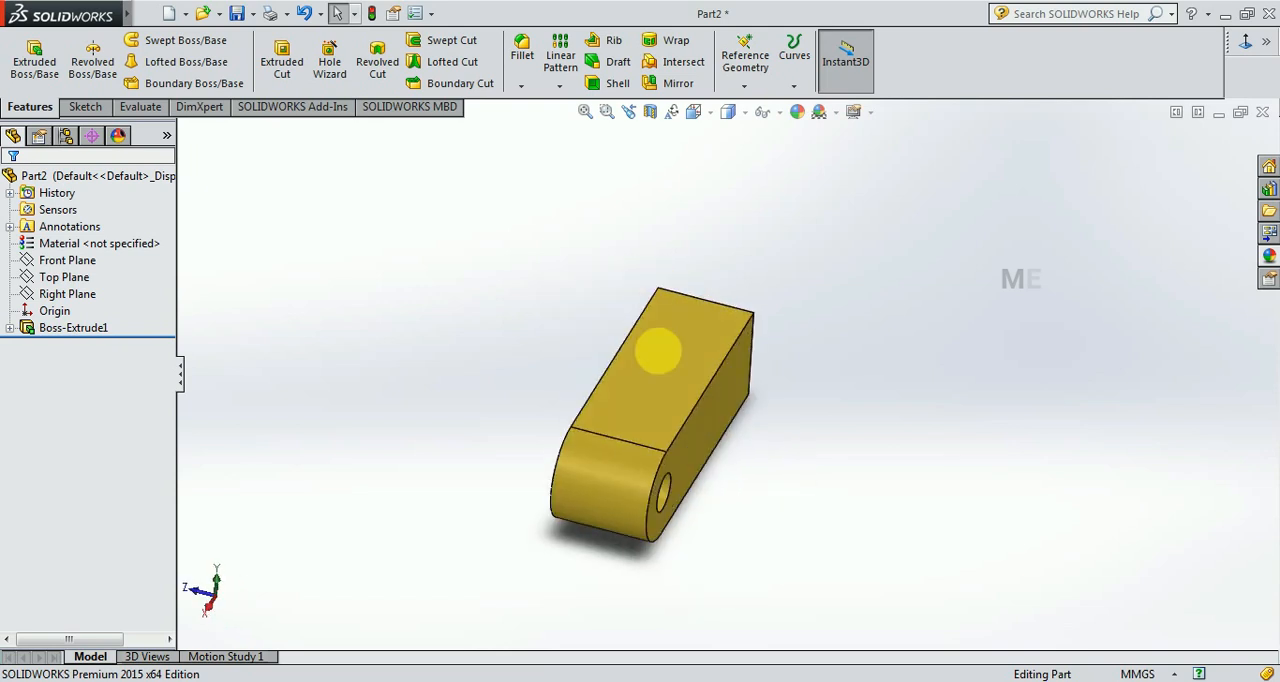
{"action": "middle_click_drag", "start_coordinate": [714, 548], "coordinate": [836, 356]}
{"action": "middle_click_drag", "start_coordinate": [902, 469], "coordinate": [903, 571]}
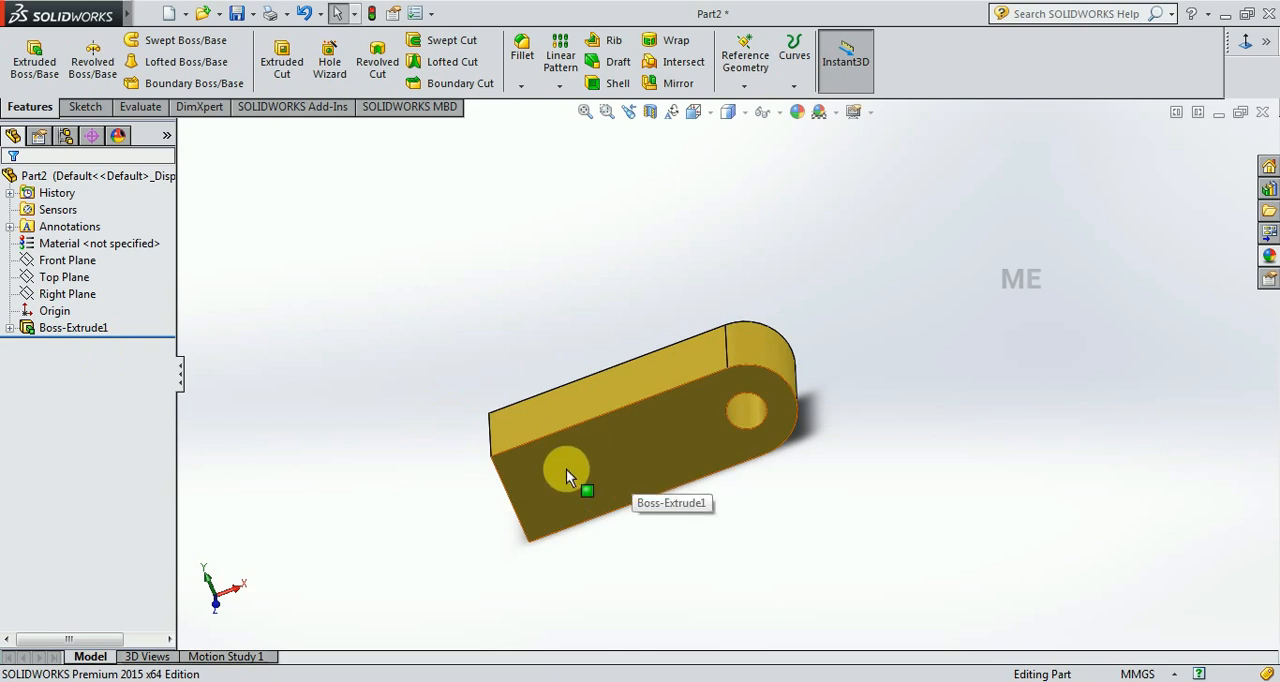
{"action": "key", "text": "ctrl+Tab"}
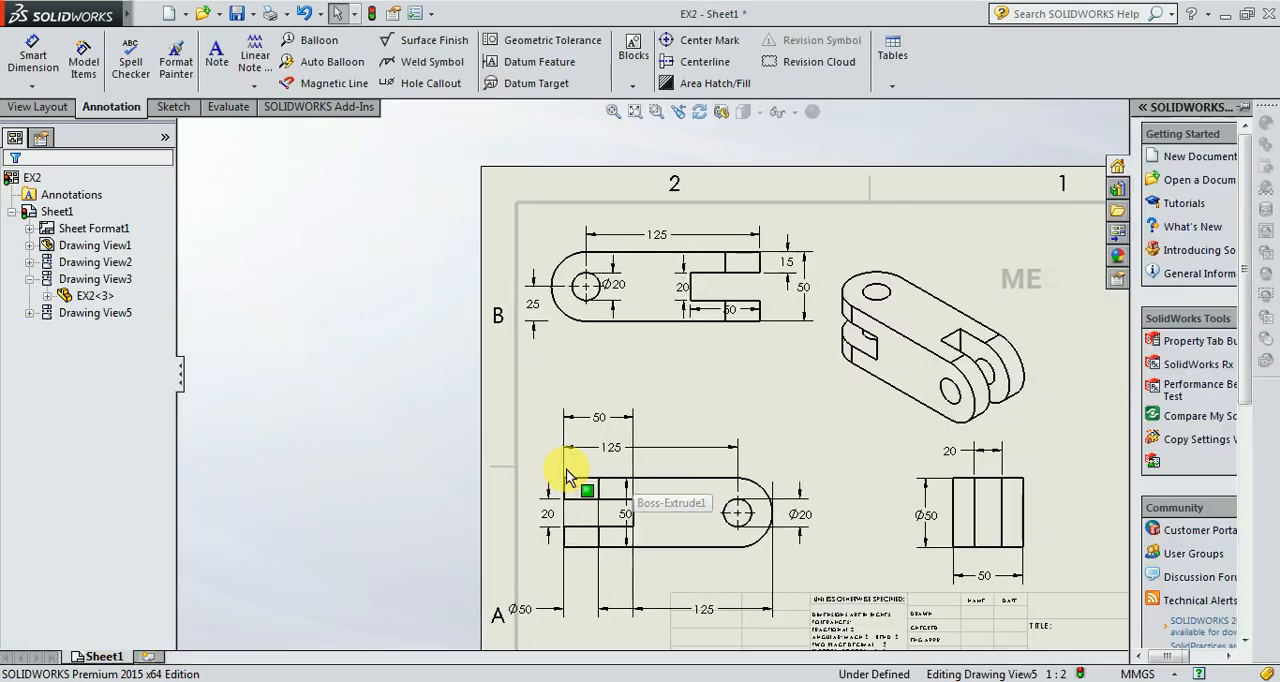
{"action": "scroll", "coordinate": [580, 500], "scroll_direction": "up", "scroll_amount": 1}
{"action": "scroll", "coordinate": [910, 580], "scroll_direction": "up", "scroll_amount": 1}
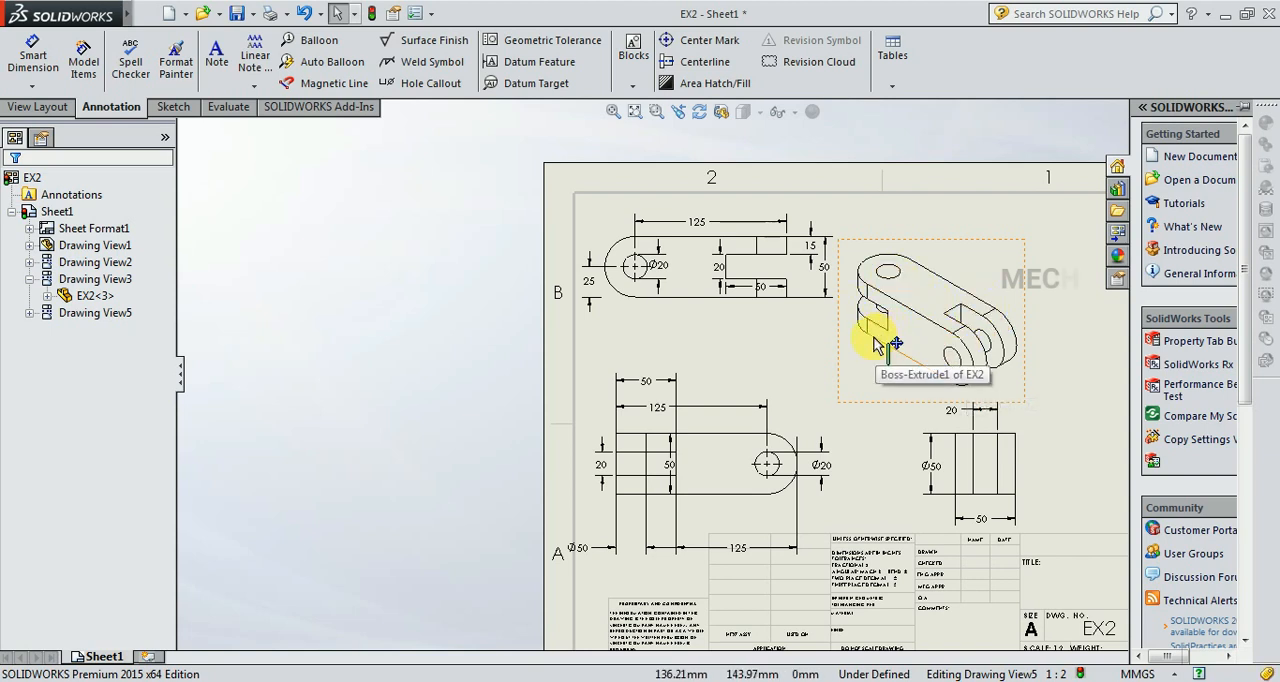
{"action": "key", "text": "ctrl+Tab"}
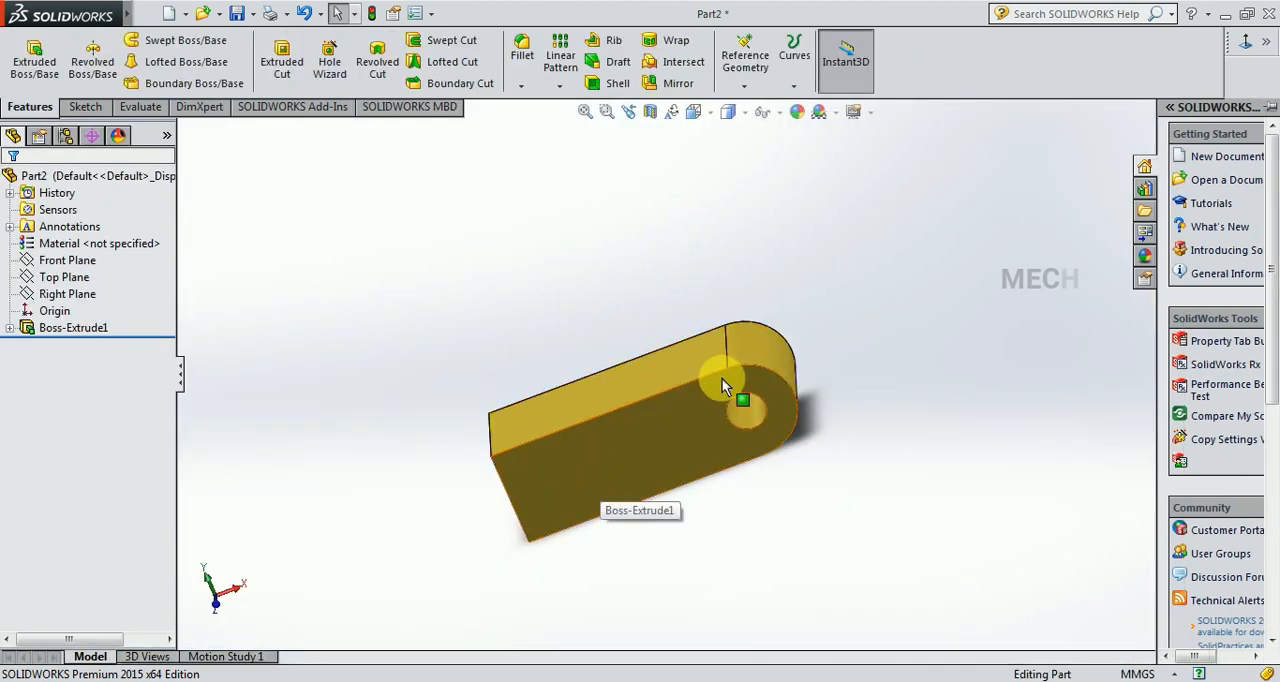
On the flat long side face, sketch a corner rectangle about 27 mm high, reaching in from the rounded end's outer edge.
{"action": "left_click", "coordinate": [766, 352]}
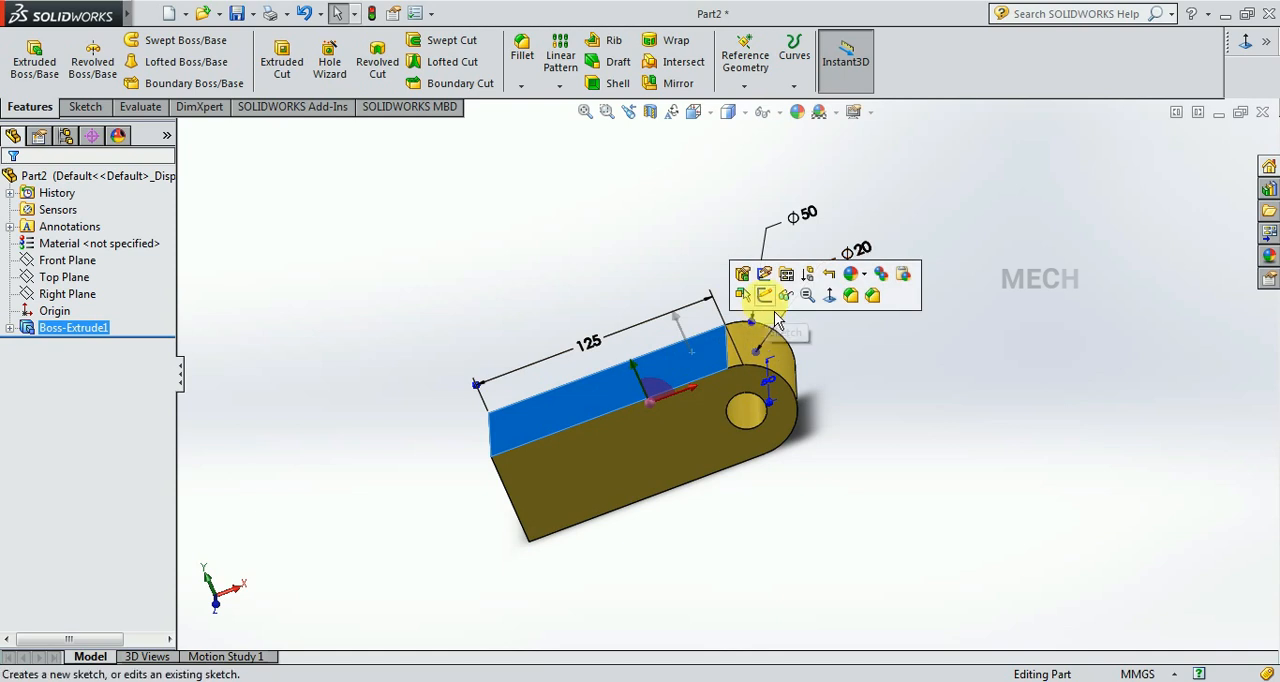
{"action": "left_click", "coordinate": [765, 295]}
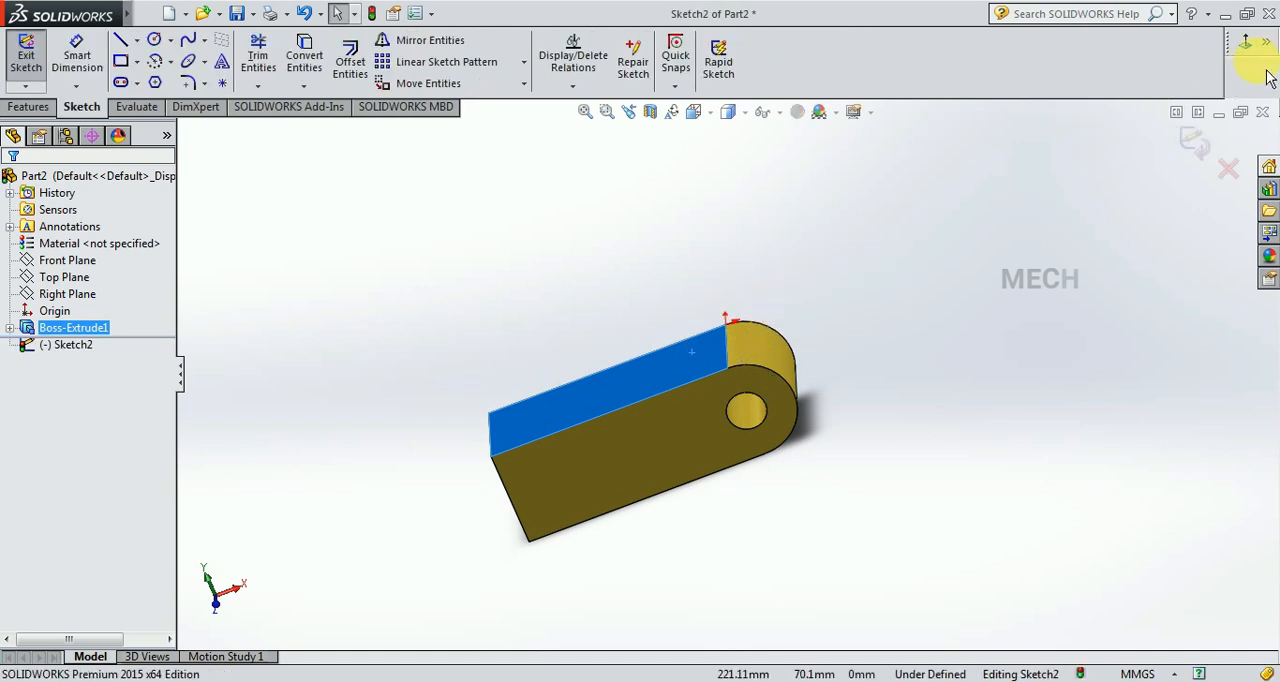
{"action": "left_click", "coordinate": [1245, 41]}
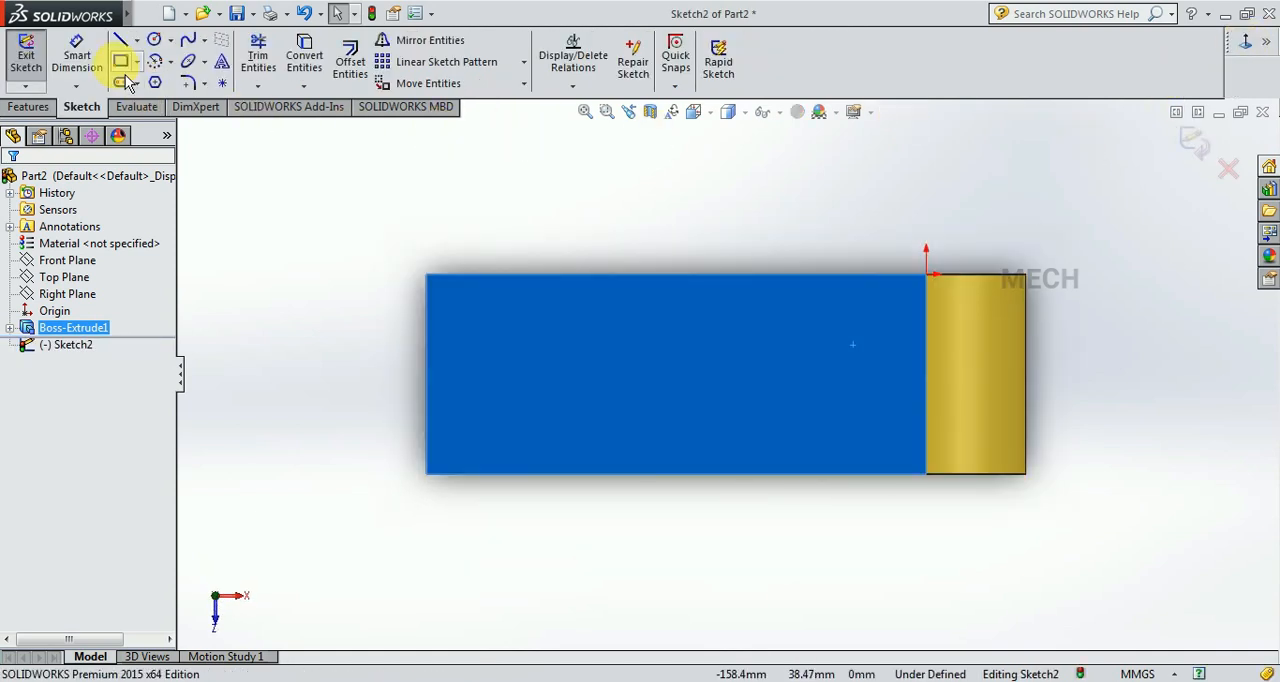
{"action": "left_click", "coordinate": [119, 62]}
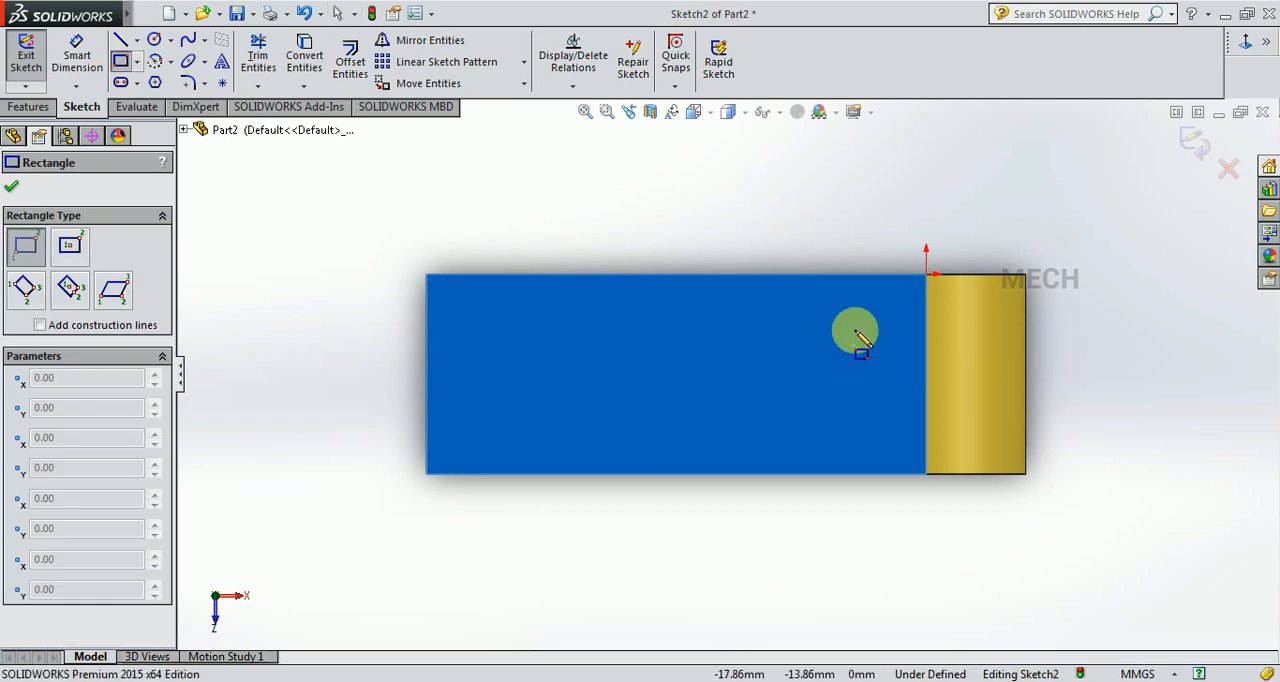
{"action": "left_click_drag", "start_coordinate": [858, 313], "coordinate": [1025, 420]}
{"action": "key", "text": "Escape"}
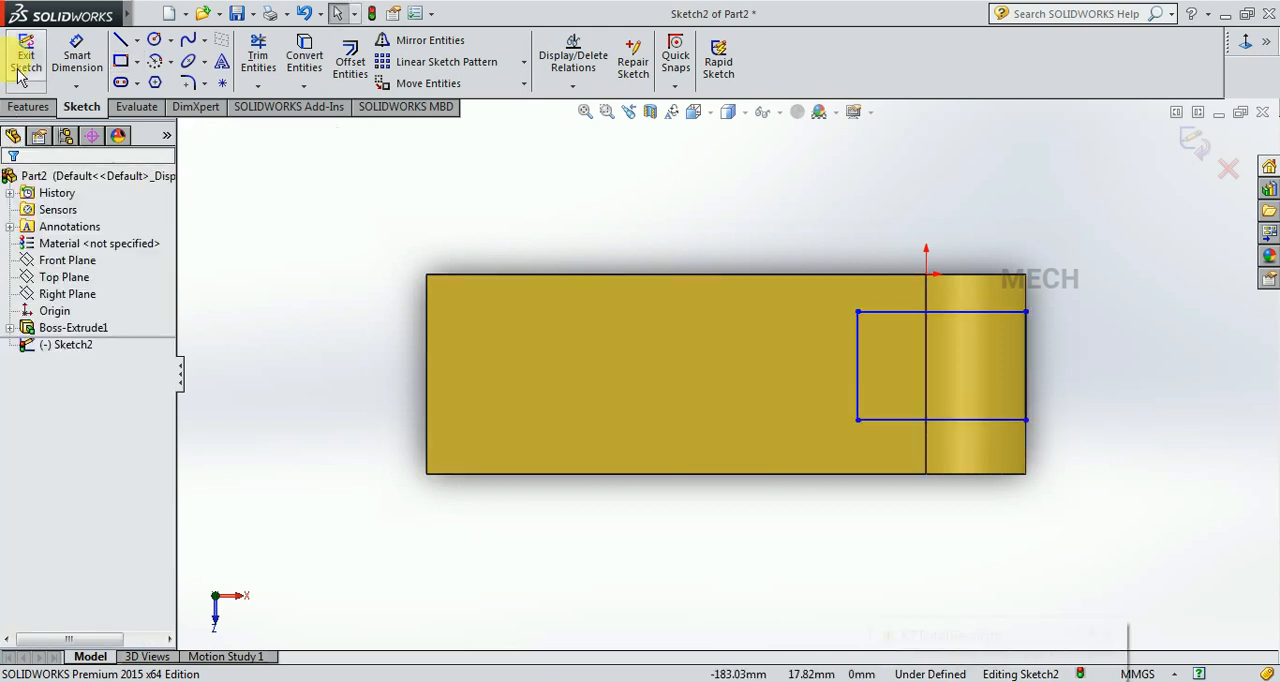
Dimension the rectangle's inner vertical side as 20 mm.
{"action": "left_click", "coordinate": [74, 57]}
{"action": "left_click", "coordinate": [858, 362]}
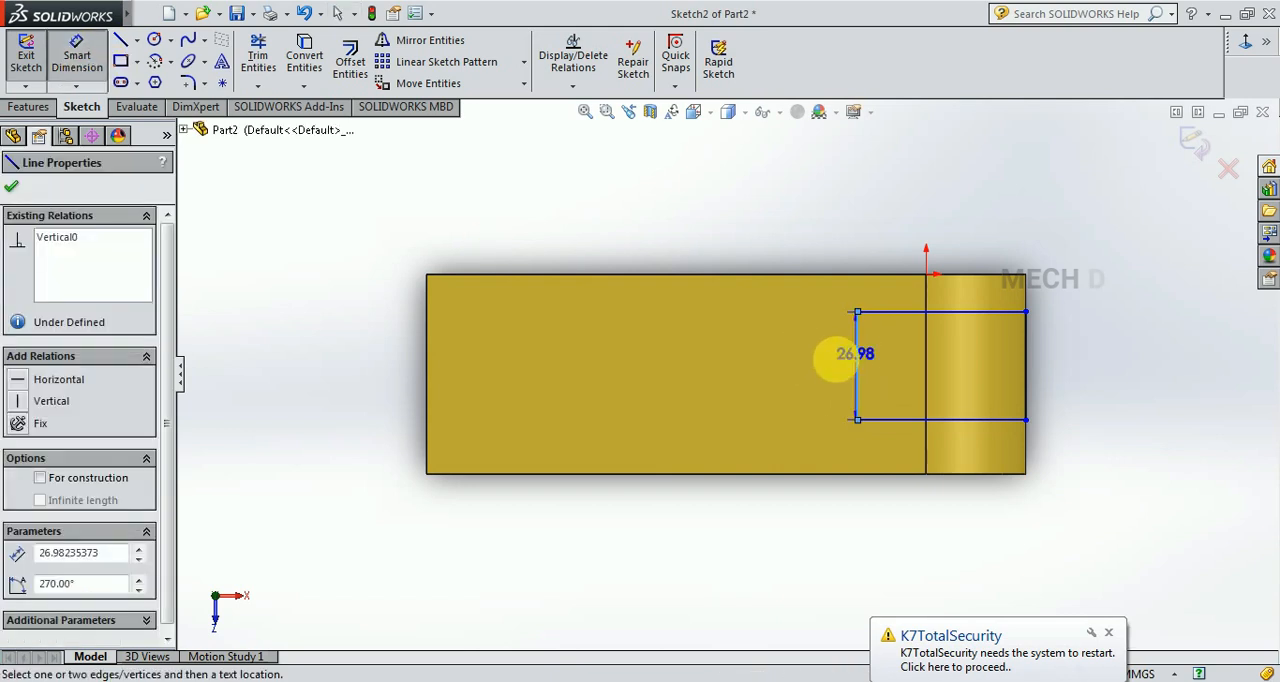
{"action": "left_click", "coordinate": [831, 366]}
{"action": "type", "text": "20"}
{"action": "key", "text": "Return"}
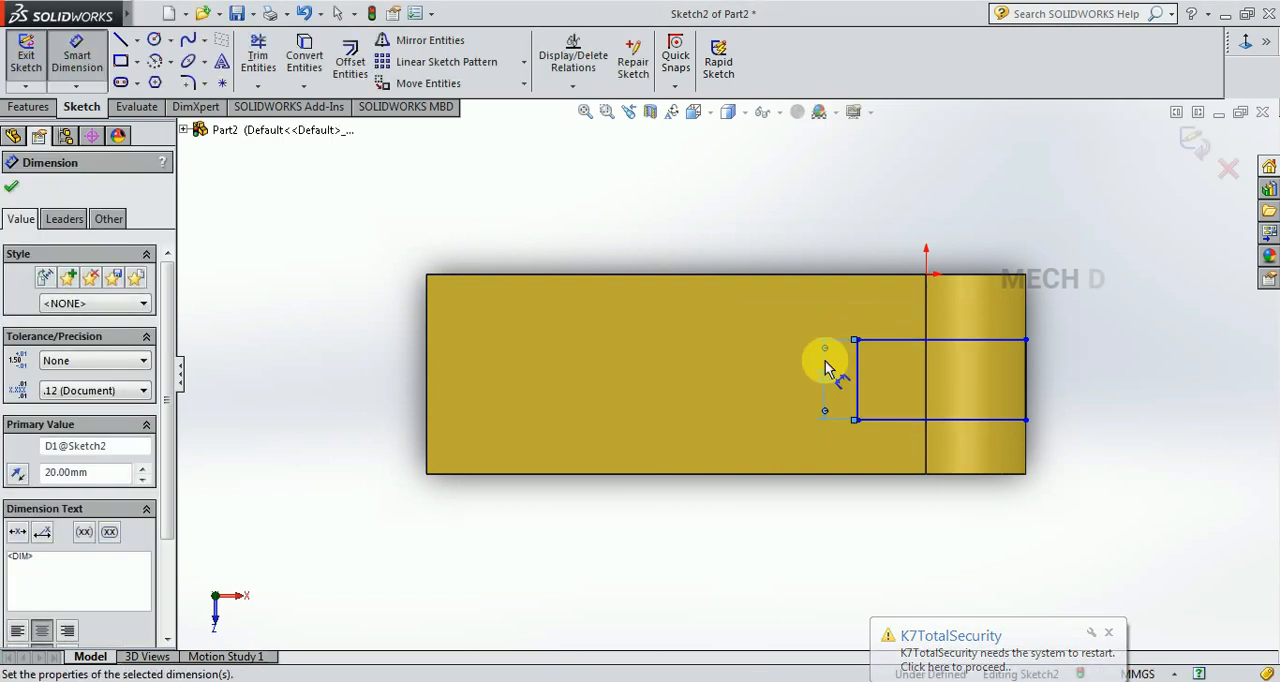
Dimension the long side of the slot rectangle as 50 mm.
{"action": "key", "text": "Escape"}
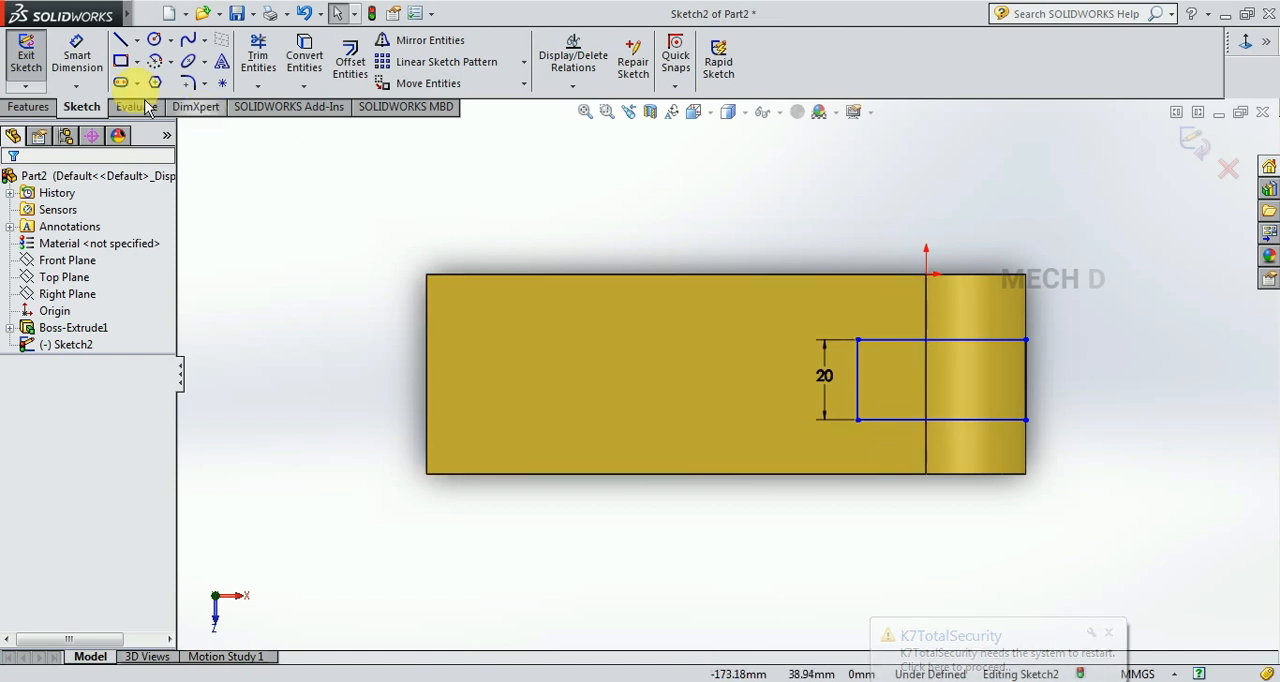
{"action": "left_click", "coordinate": [93, 84]}
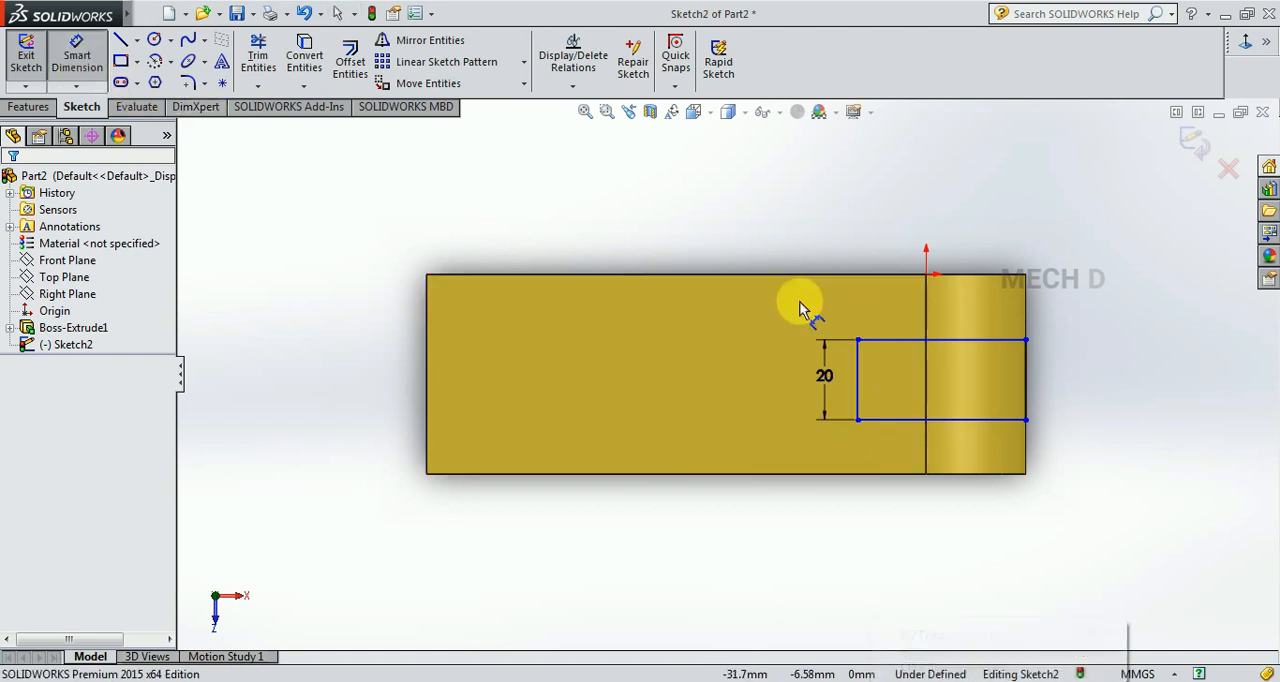
{"action": "left_click", "coordinate": [898, 339]}
{"action": "left_click", "coordinate": [903, 320]}
{"action": "type", "text": "50"}
{"action": "key", "text": "Return"}
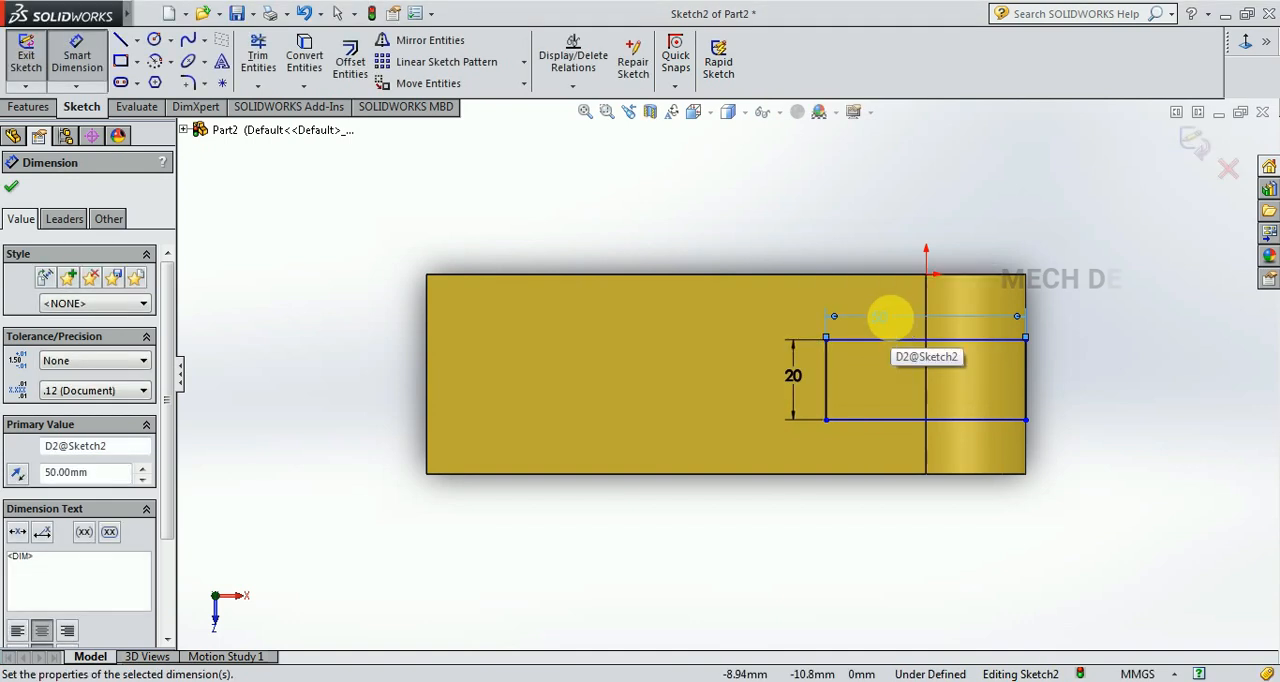
In the EX2 drawing, move the vertical 50 dimension of the lower slotted view outside the outline beside the 20 dimension, and return to the part.
{"action": "key", "text": "ctrl+Tab"}
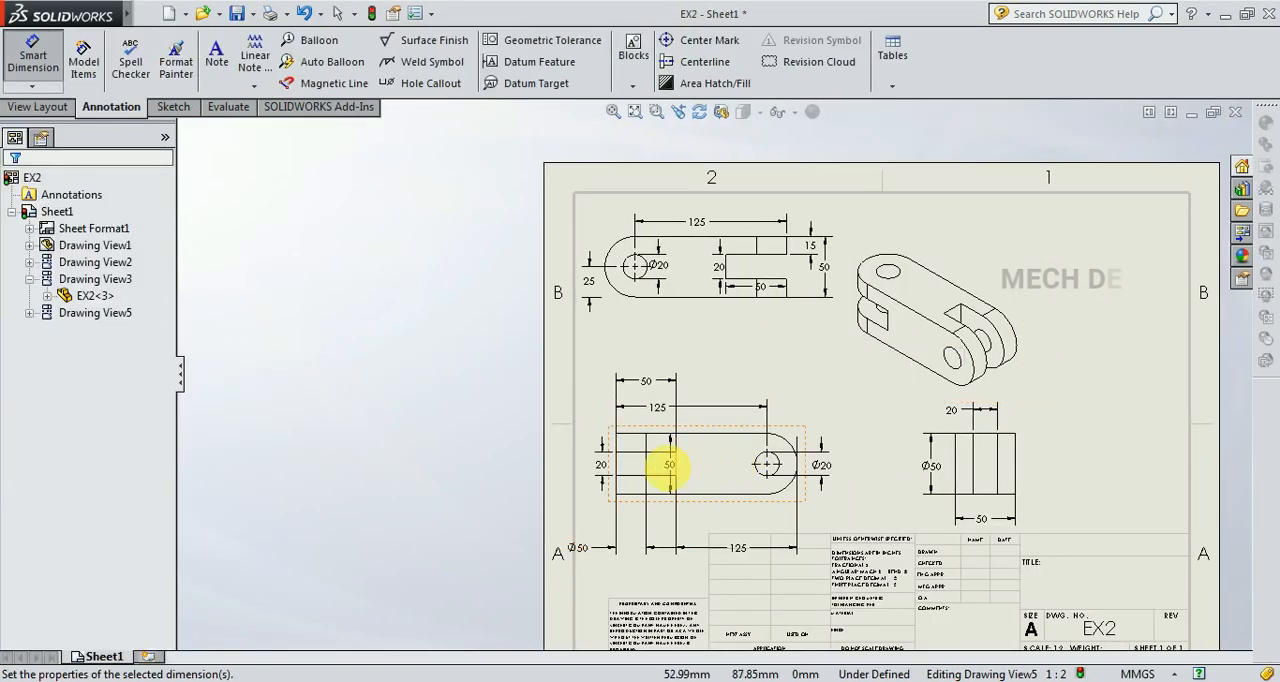
{"action": "key", "text": "Escape"}
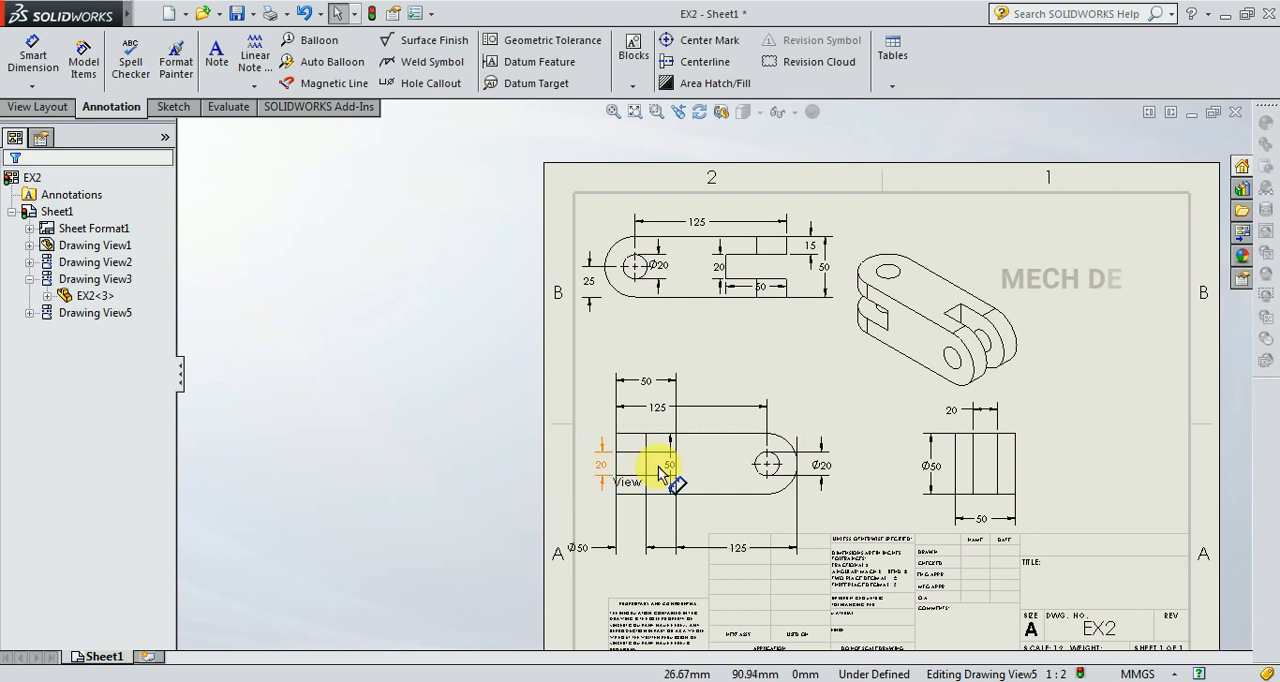
{"action": "scroll", "coordinate": [680, 482], "scroll_direction": "down", "scroll_amount": 3}
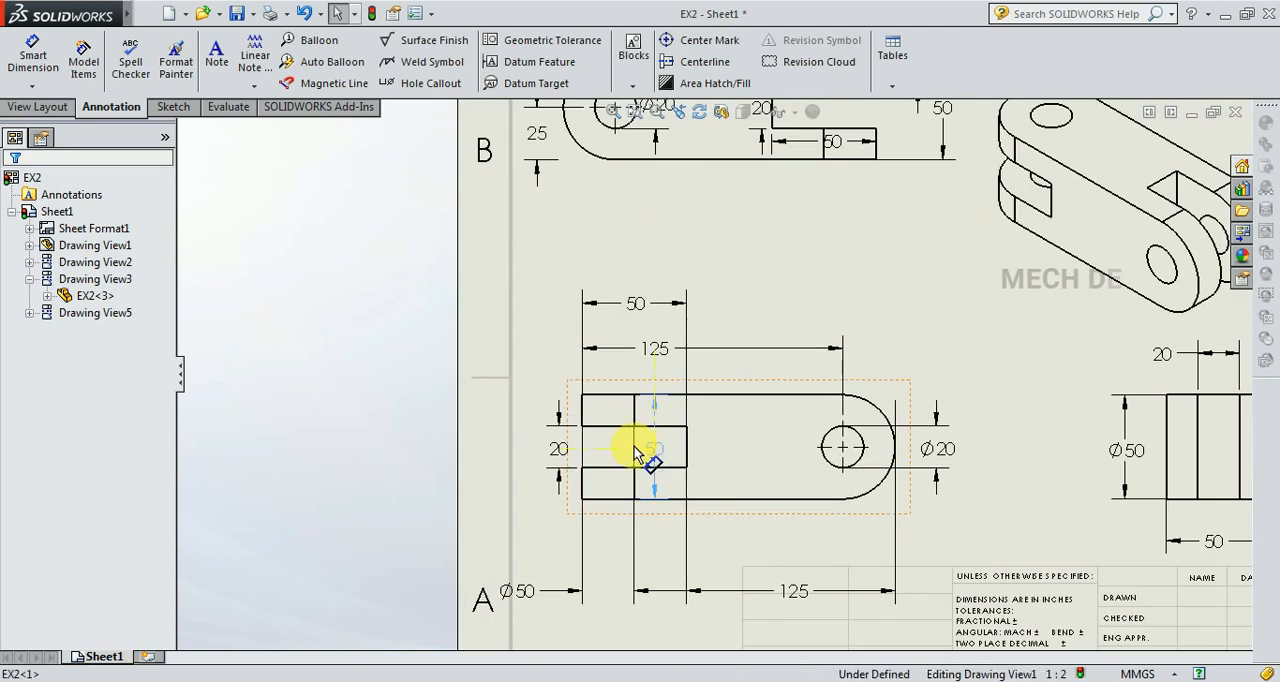
{"action": "left_click_drag", "start_coordinate": [537, 455], "coordinate": [517, 455]}
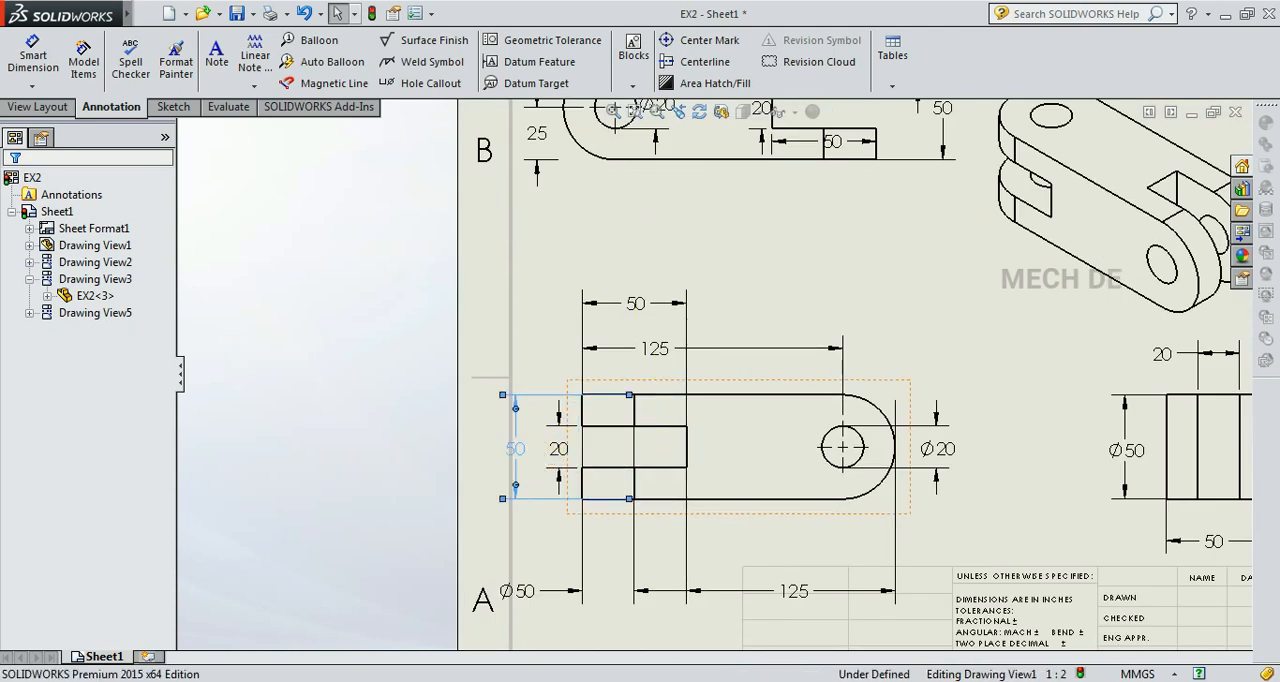
{"action": "left_click", "coordinate": [530, 455]}
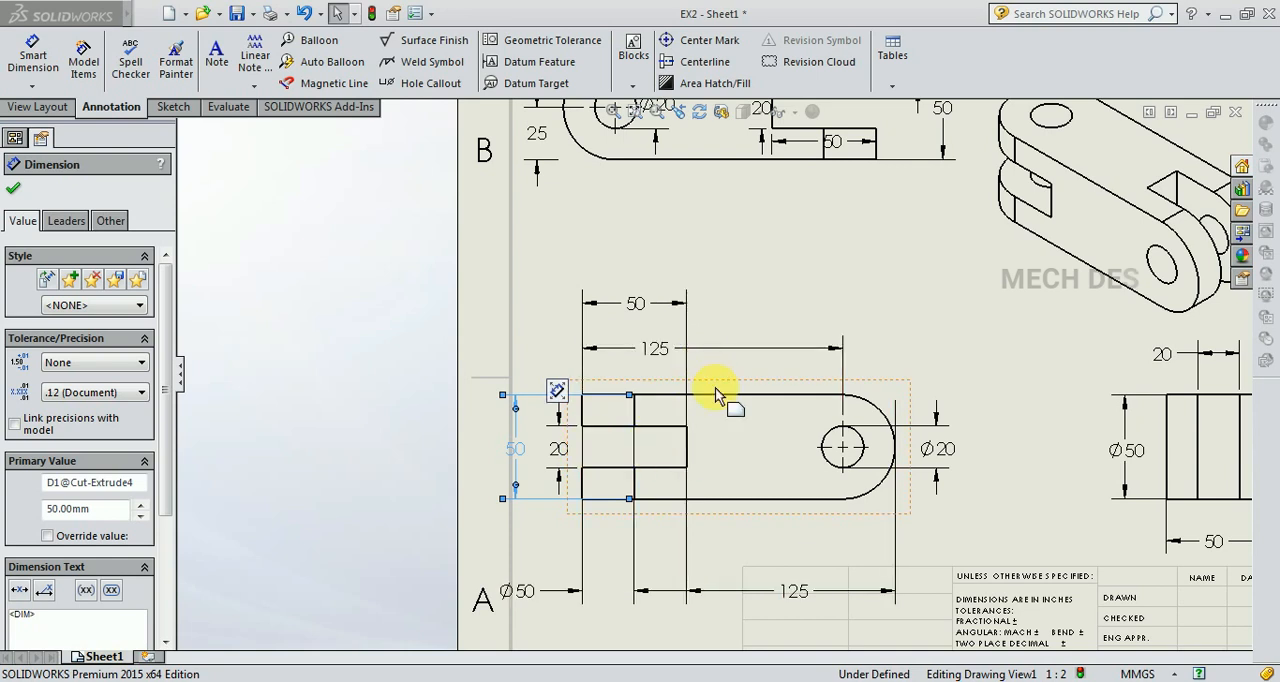
{"action": "scroll", "coordinate": [715, 393], "scroll_direction": "up", "scroll_amount": 3}
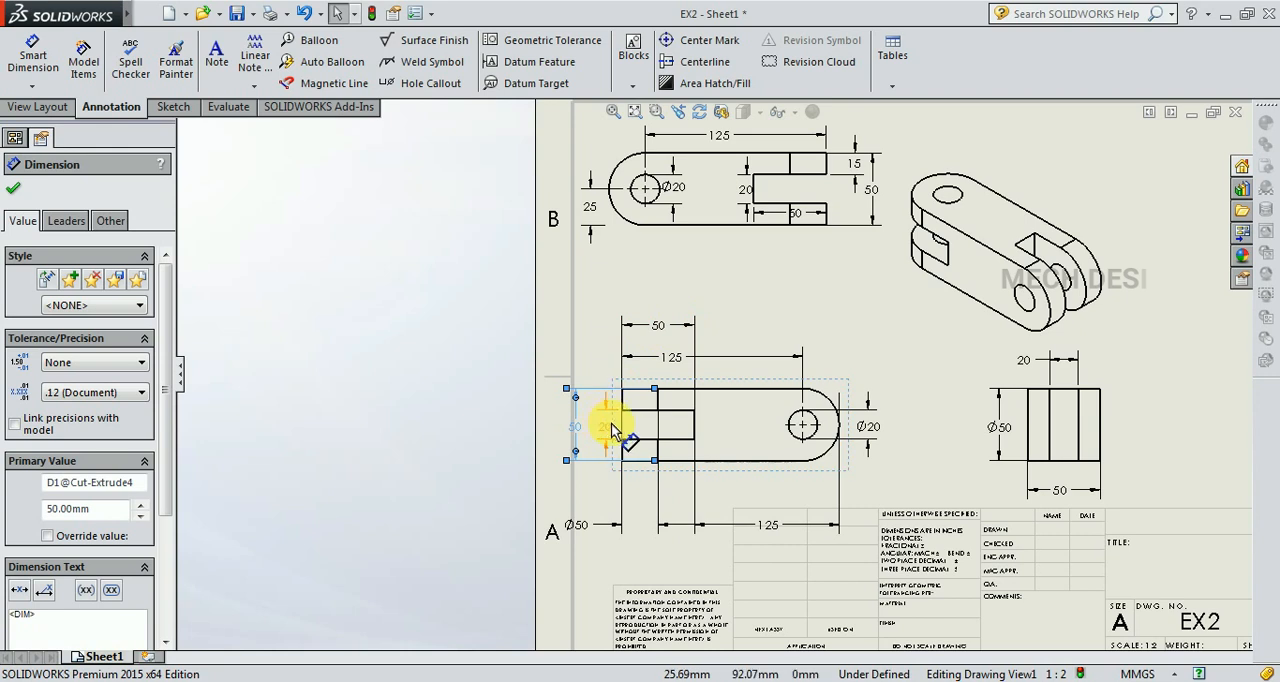
{"action": "key", "text": "ctrl+Tab"}
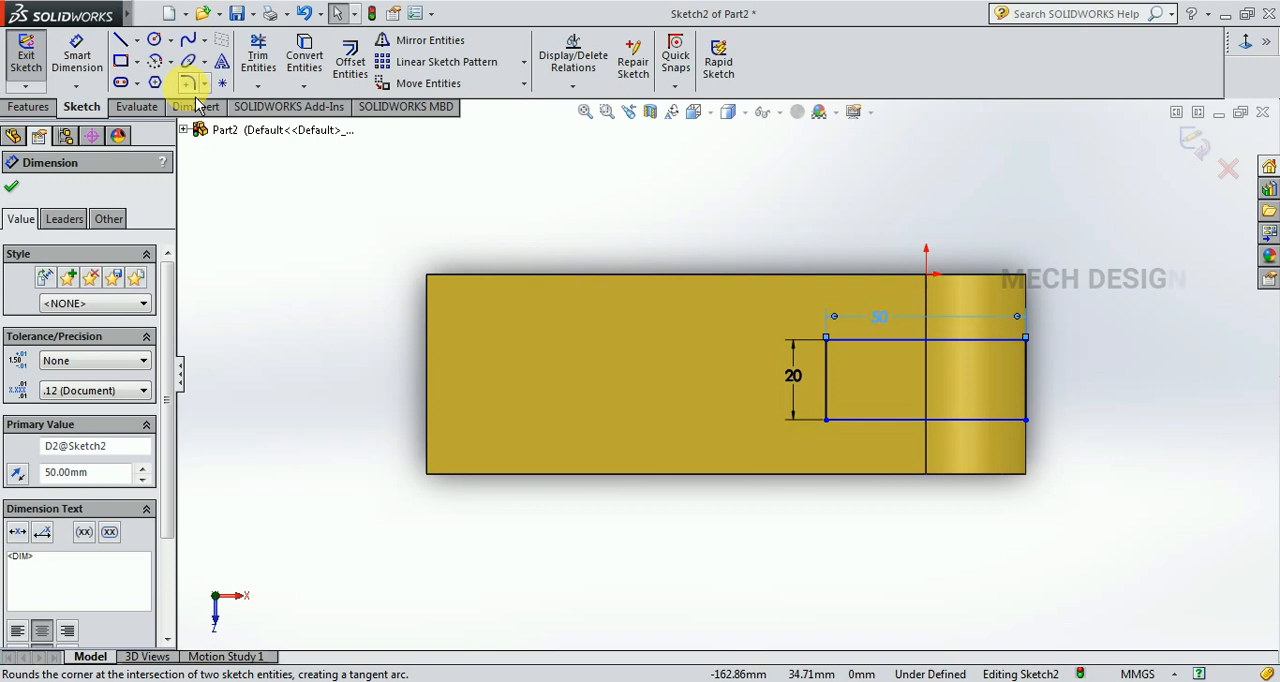
Draw a centerline from the midpoint of the rectangle's inner side to the midpoint of the body's square end edge and make it horizontal.
{"action": "left_click", "coordinate": [136, 40]}
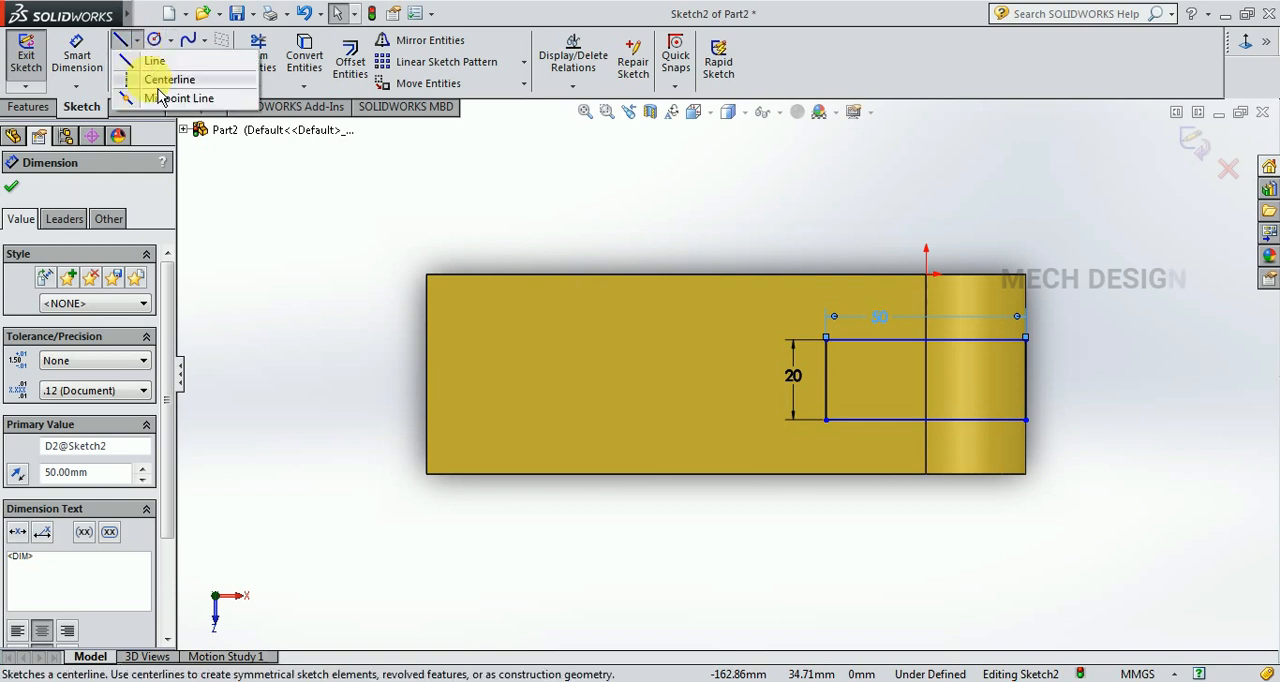
{"action": "left_click", "coordinate": [160, 78]}
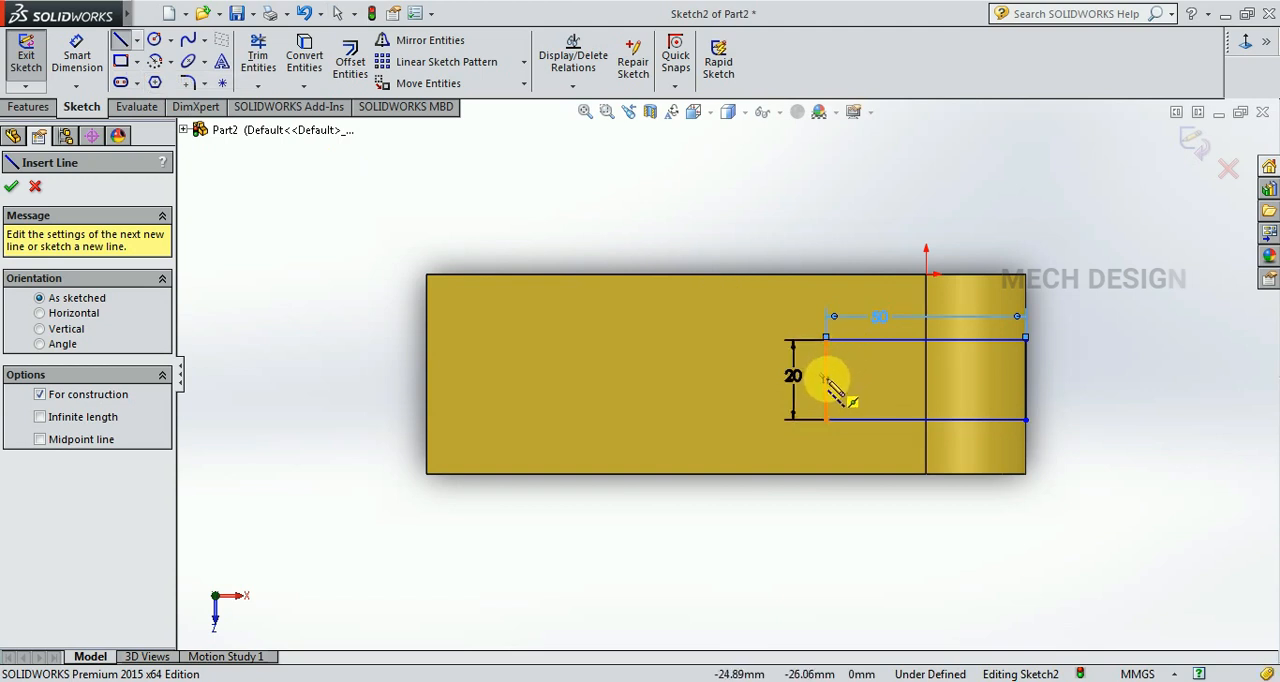
{"action": "left_click", "coordinate": [826, 379]}
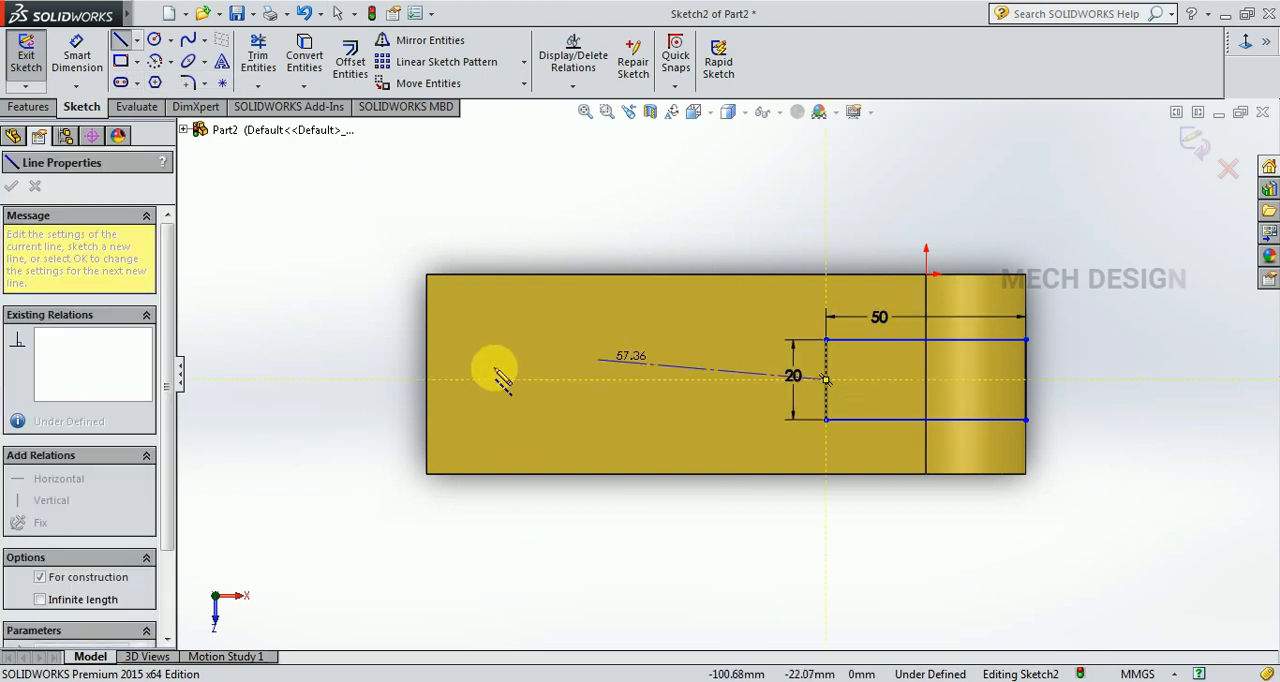
{"action": "double_click", "coordinate": [427, 376]}
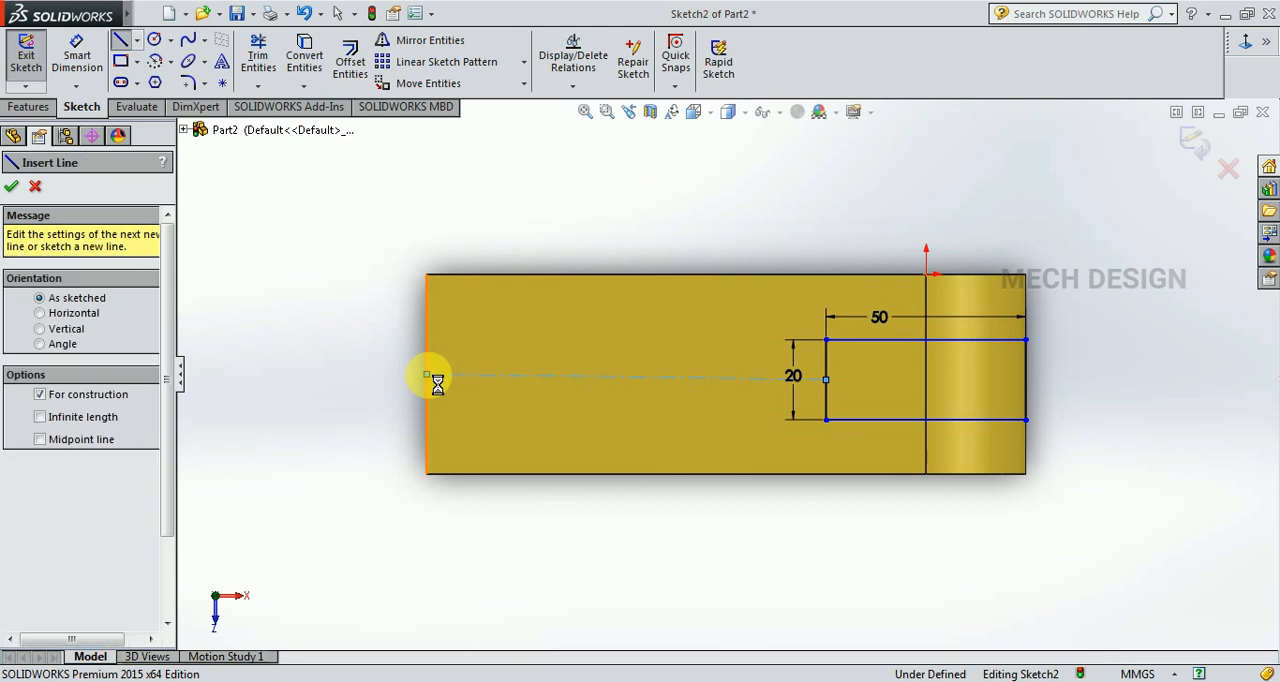
{"action": "key", "text": "Escape"}
{"action": "left_click", "coordinate": [534, 384]}
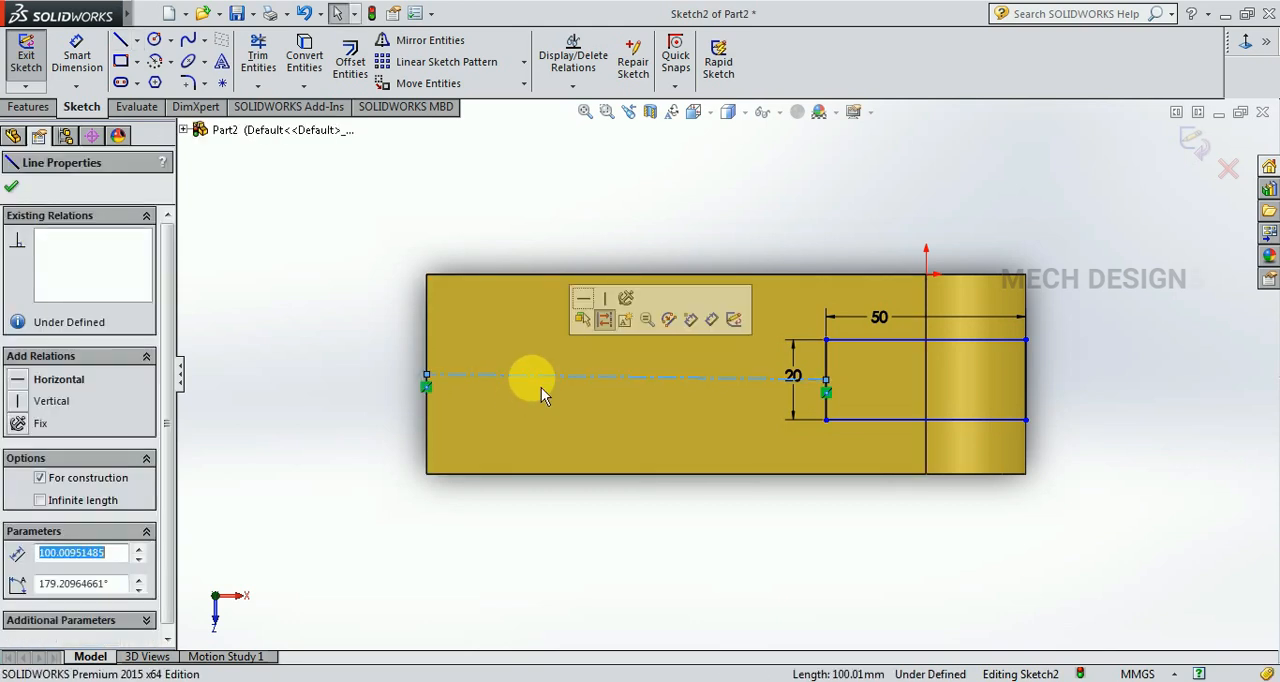
{"action": "left_click", "coordinate": [586, 300]}
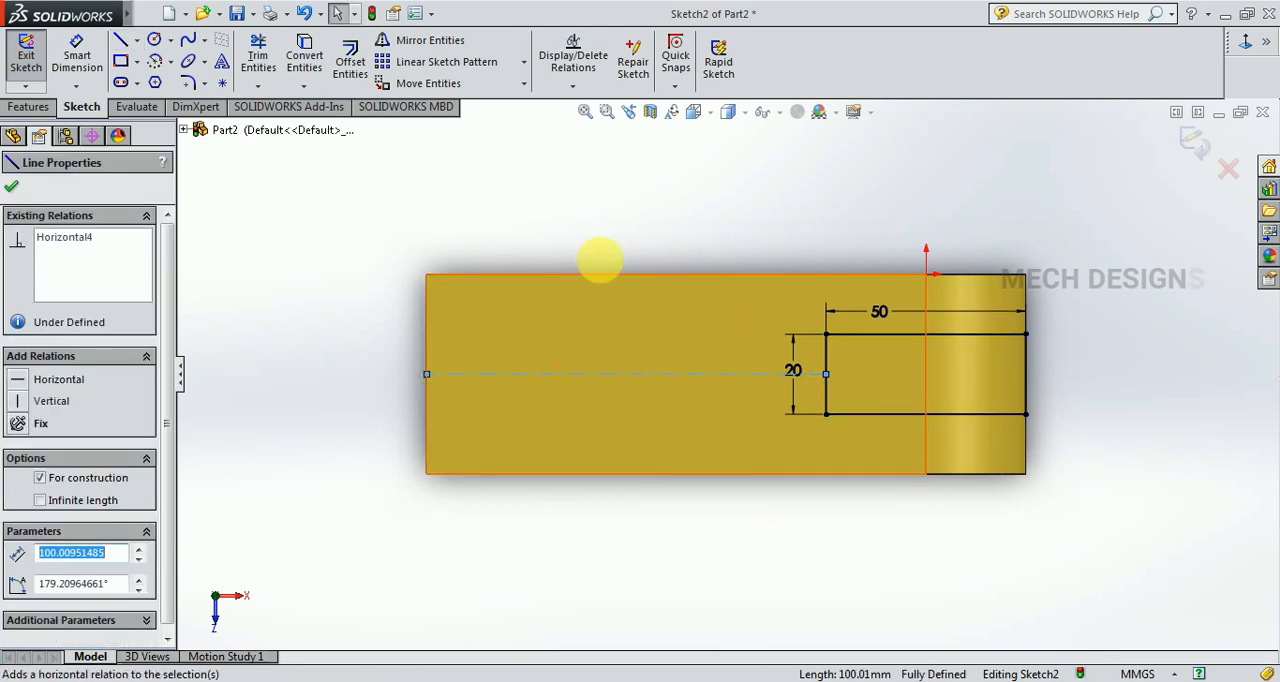
{"action": "key", "text": "Escape"}
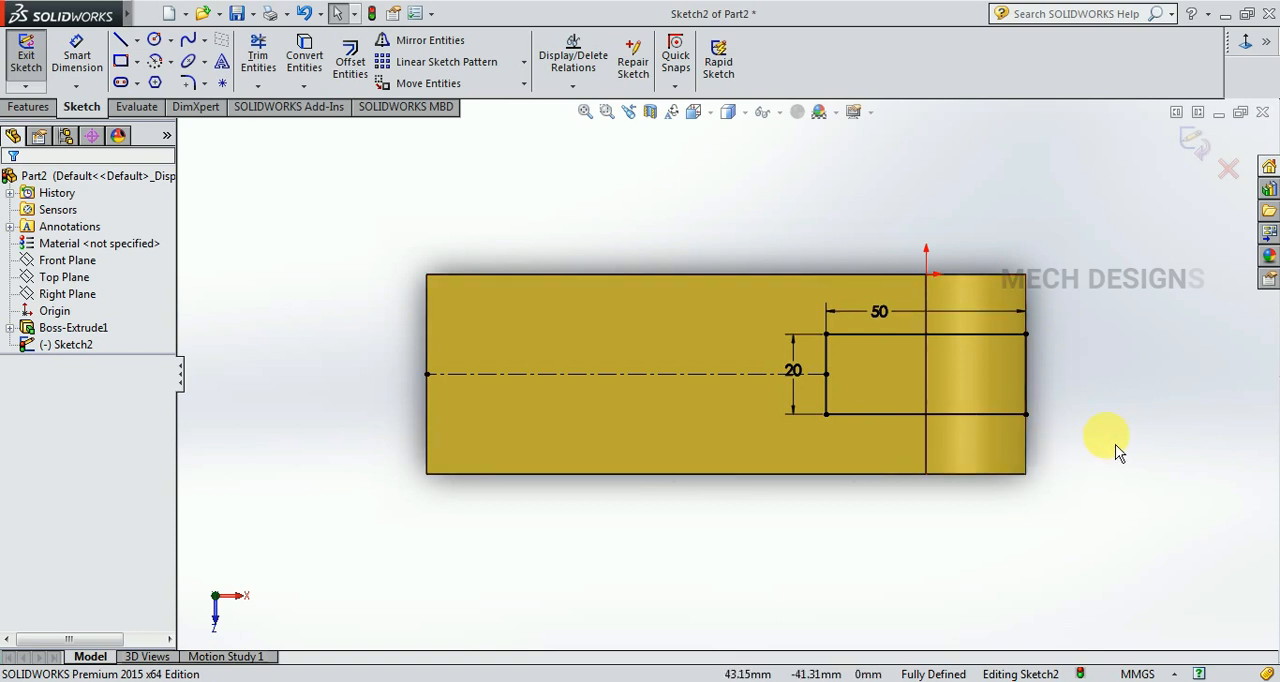
Cut-extrude the slot rectangle through the rounded end with a blind depth of 50 mm.
{"action": "middle_click_drag", "start_coordinate": [1132, 445], "coordinate": [1114, 457]}
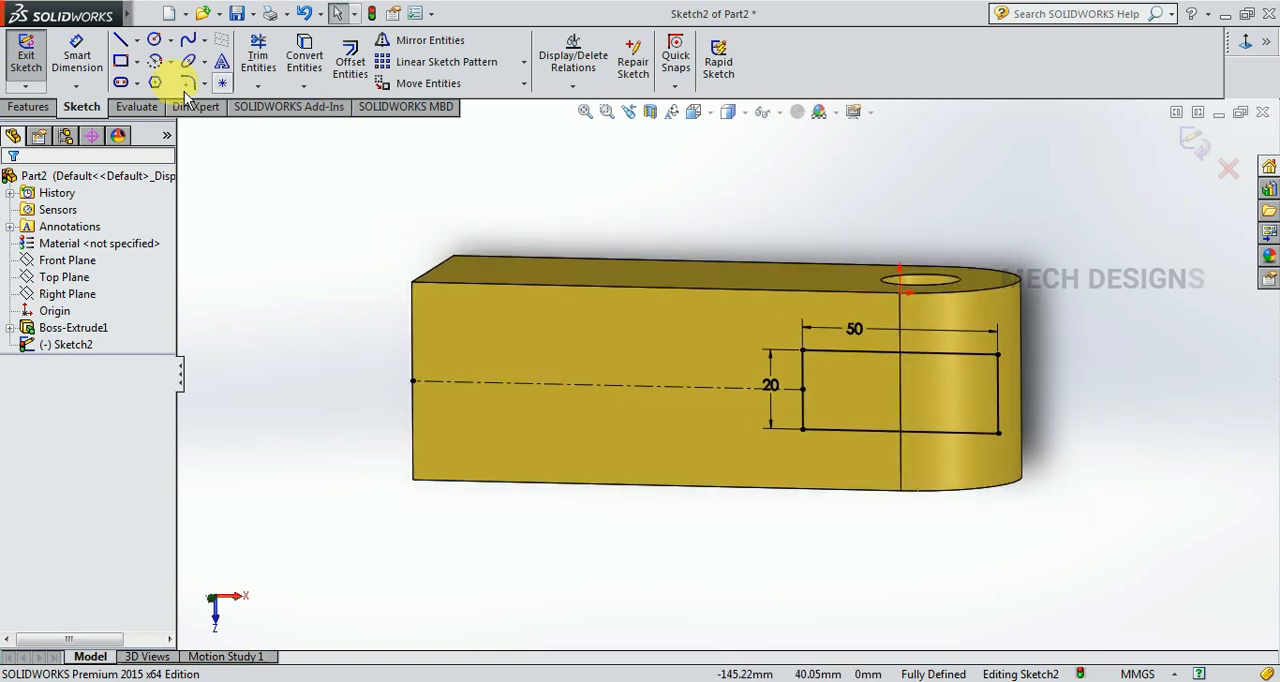
{"action": "left_click", "coordinate": [26, 107]}
{"action": "left_click", "coordinate": [284, 52]}
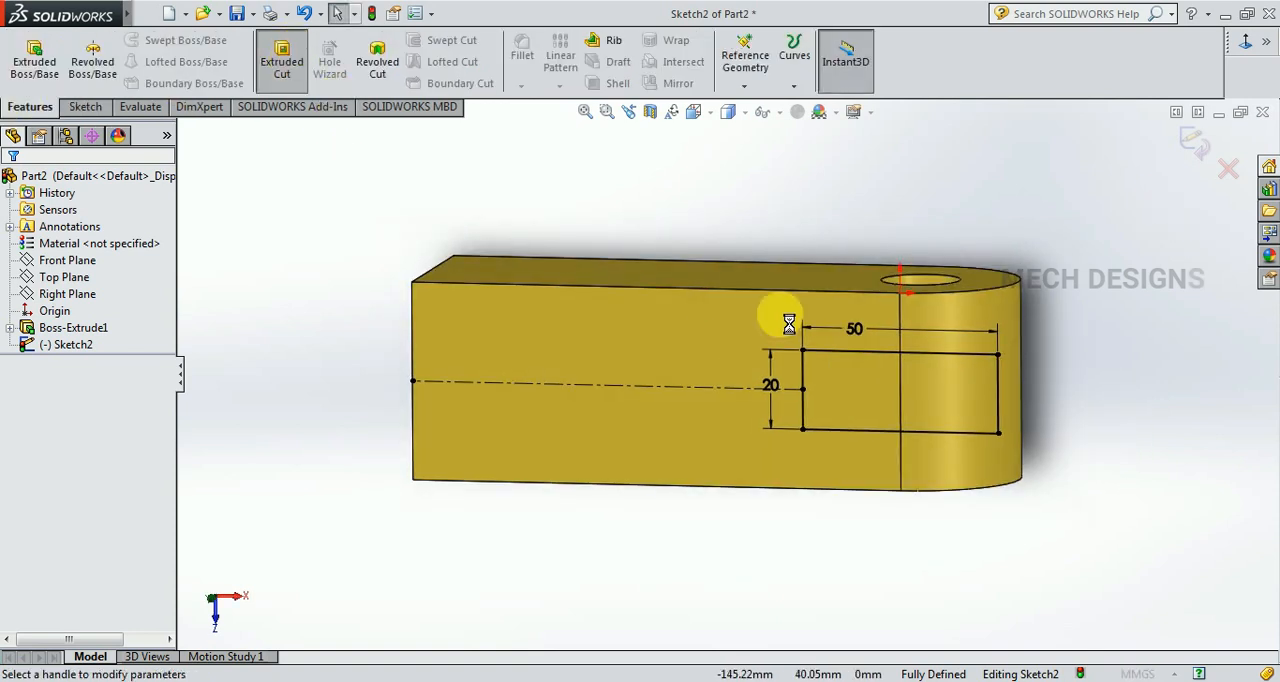
{"action": "middle_click_drag", "start_coordinate": [1114, 352], "coordinate": [1057, 480]}
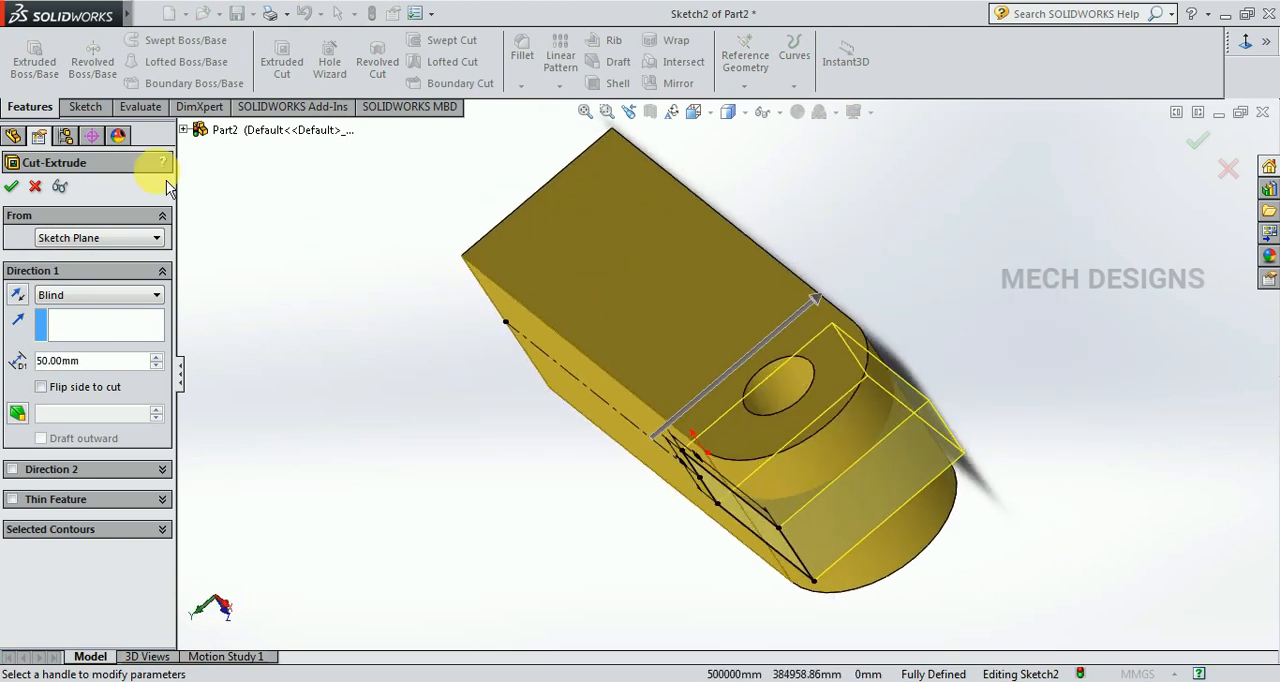
{"action": "right_click", "coordinate": [254, 208]}
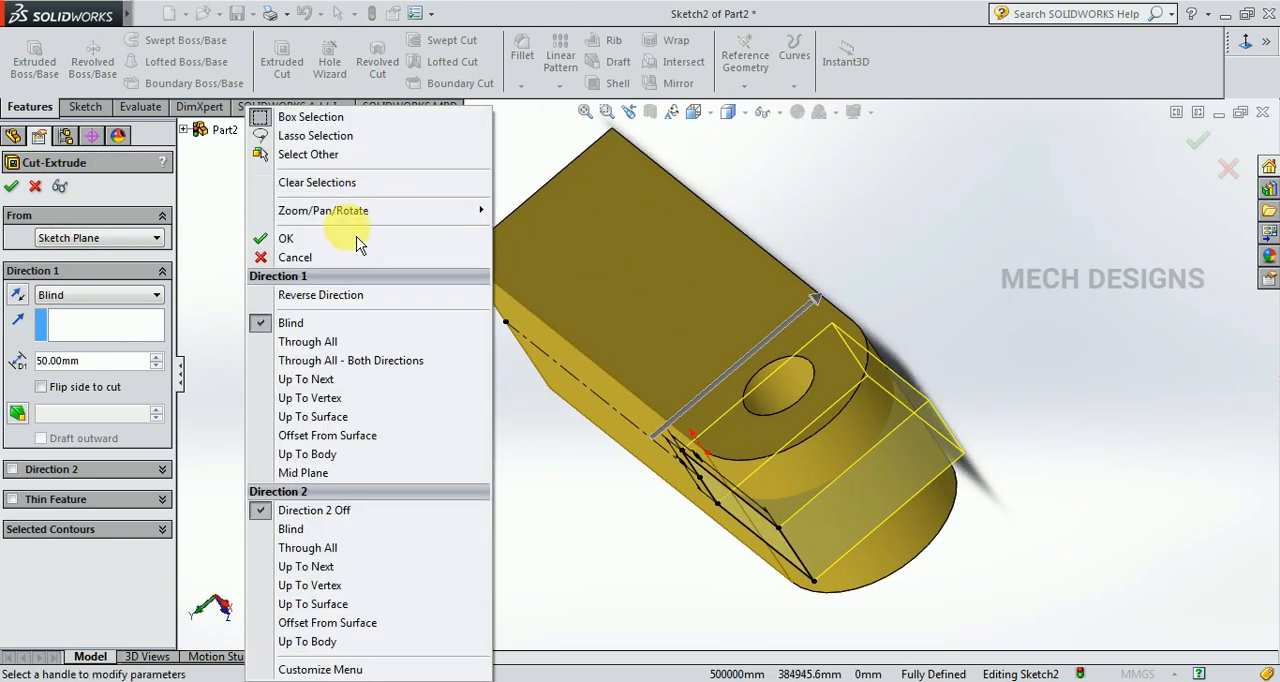
{"action": "left_click", "coordinate": [274, 238]}
On the flat slotted side face, sketch a circle of about 10.5 mm radius near the square end, centred in line with the slot's middle.
{"action": "middle_click_drag", "start_coordinate": [1042, 432], "coordinate": [1046, 337]}
{"action": "middle_click_drag", "start_coordinate": [1057, 409], "coordinate": [912, 371]}
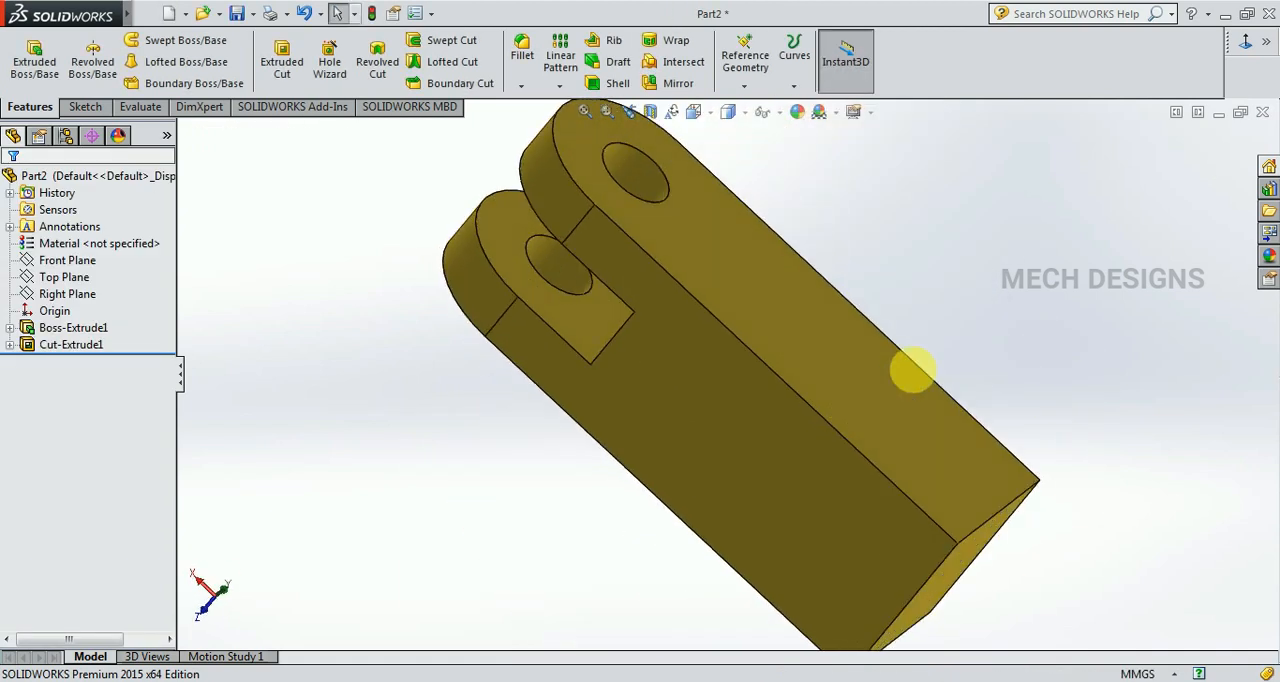
{"action": "mouse_move", "coordinate": [1085, 370]}
{"action": "middle_mouse_down"}
{"action": "mouse_move", "coordinate": [1080, 357]}
{"action": "mouse_move", "coordinate": [1077, 429]}
{"action": "mouse_move", "coordinate": [909, 497]}
{"action": "mouse_move", "coordinate": [903, 517]}
{"action": "mouse_move", "coordinate": [977, 573]}
{"action": "mouse_move", "coordinate": [850, 548]}
{"action": "middle_mouse_up"}
{"action": "left_click", "coordinate": [700, 431]}
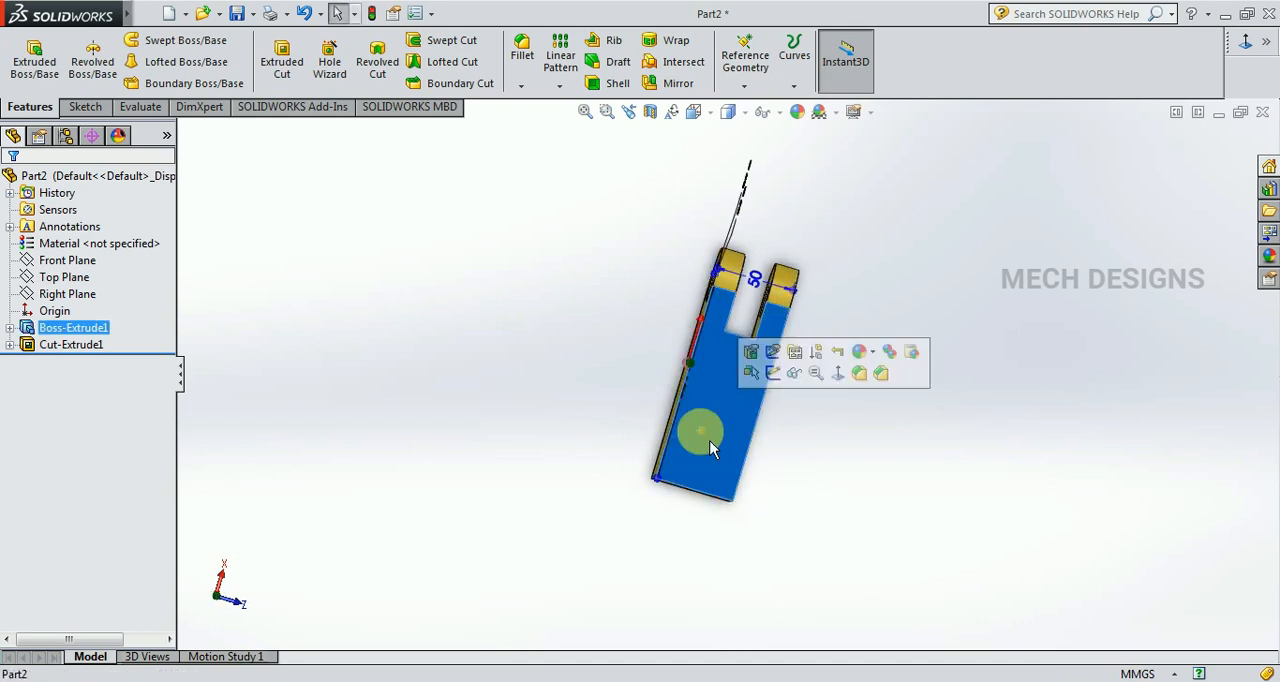
{"action": "left_click", "coordinate": [773, 373]}
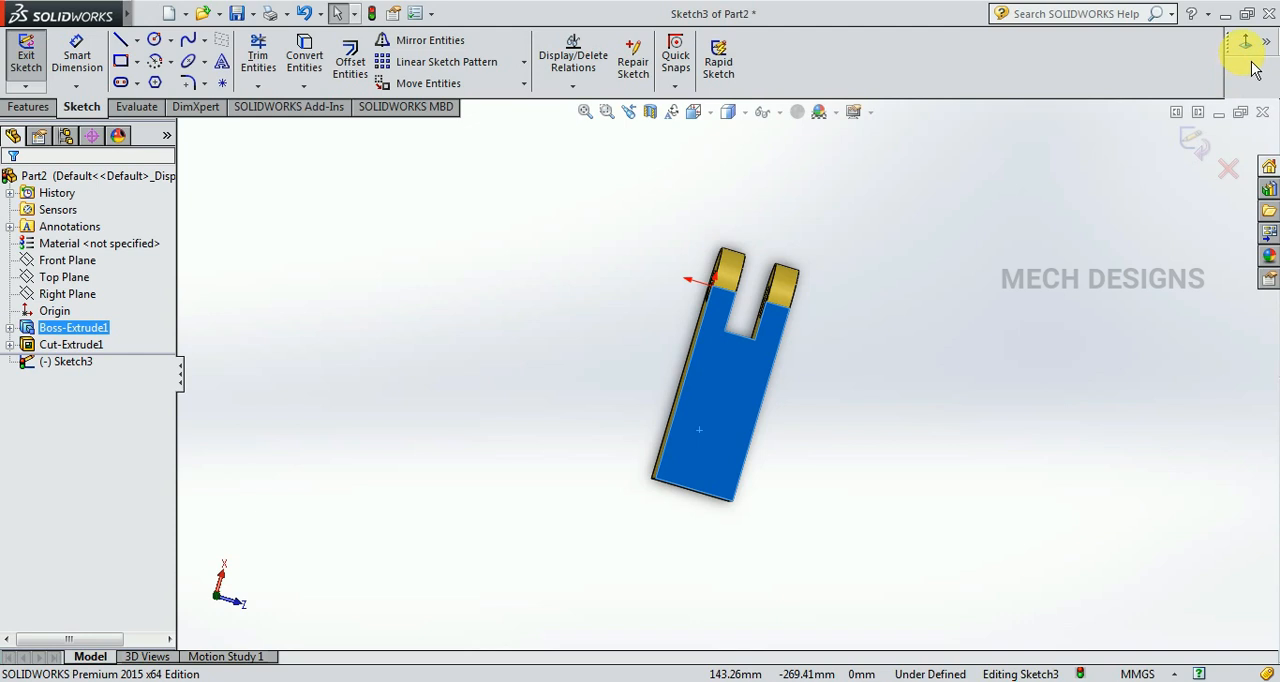
{"action": "left_click", "coordinate": [945, 203]}
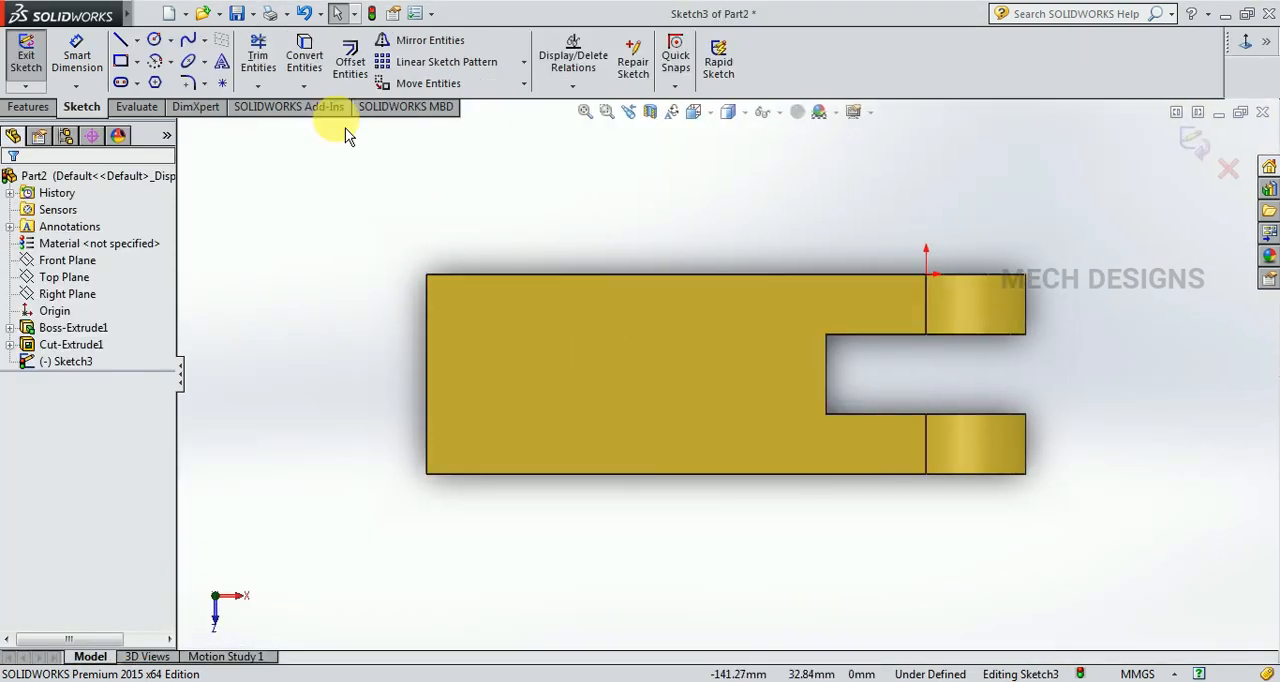
{"action": "left_click", "coordinate": [154, 40]}
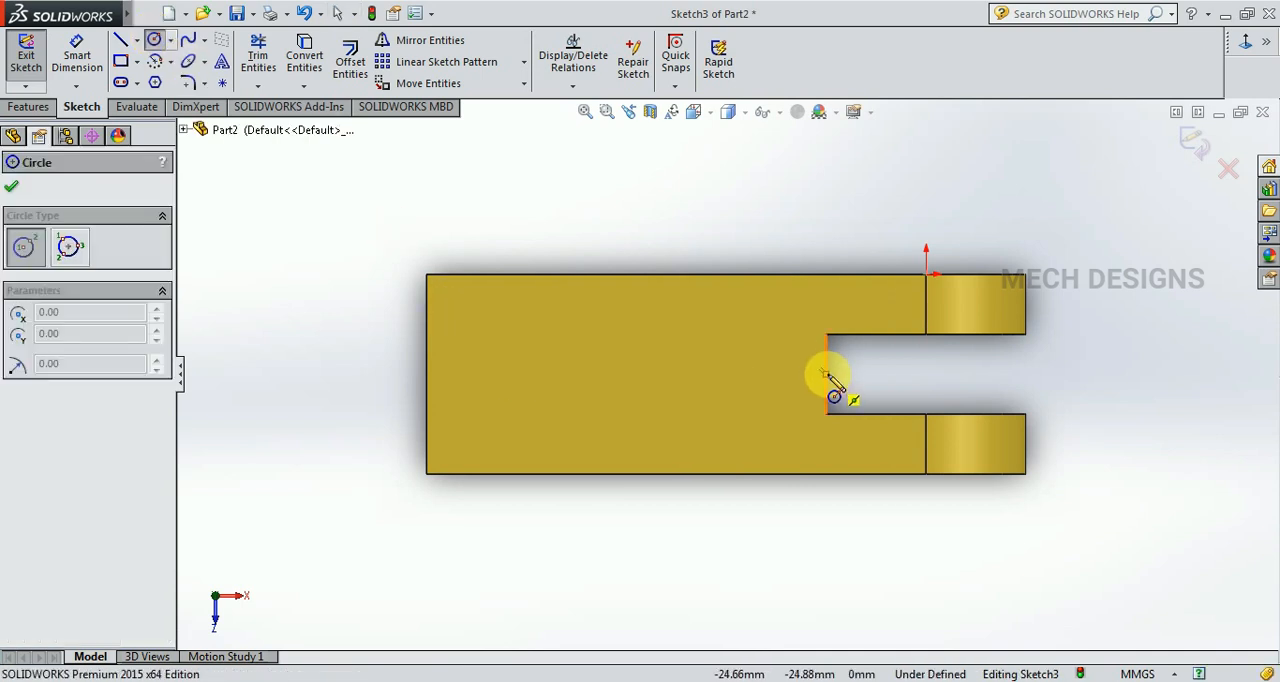
{"action": "left_click", "coordinate": [533, 376]}
{"action": "left_click", "coordinate": [561, 403]}
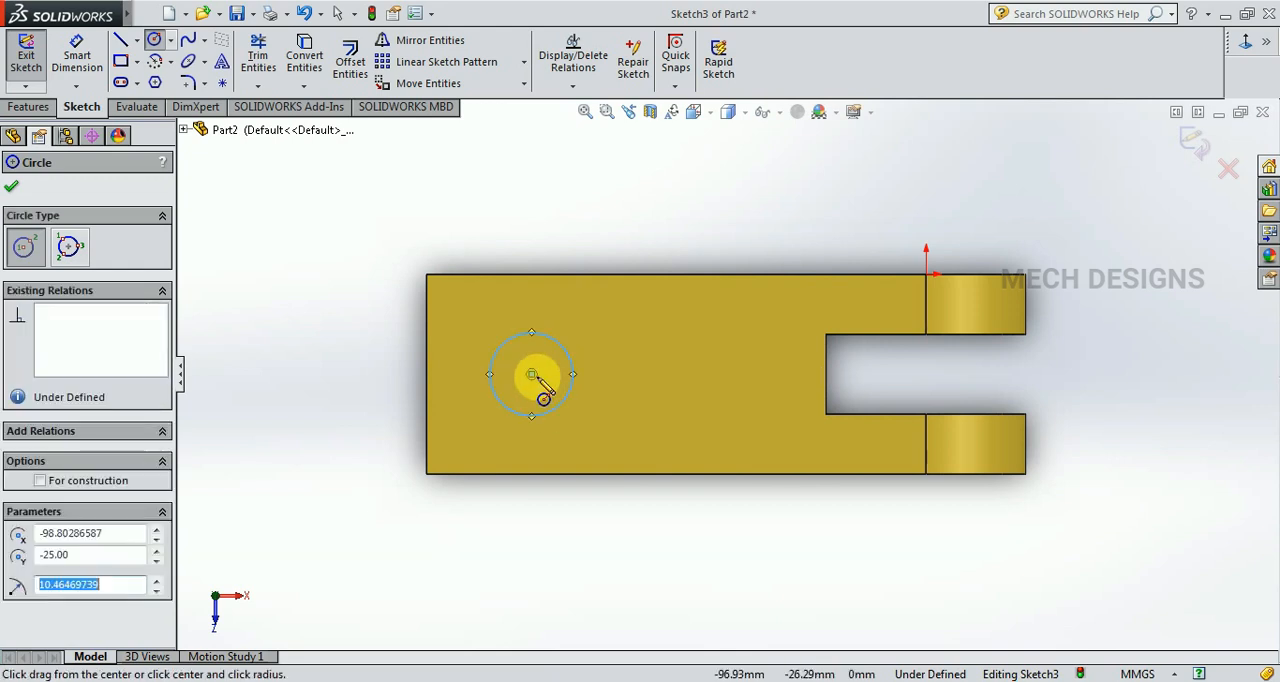
{"action": "left_click", "coordinate": [532, 376]}
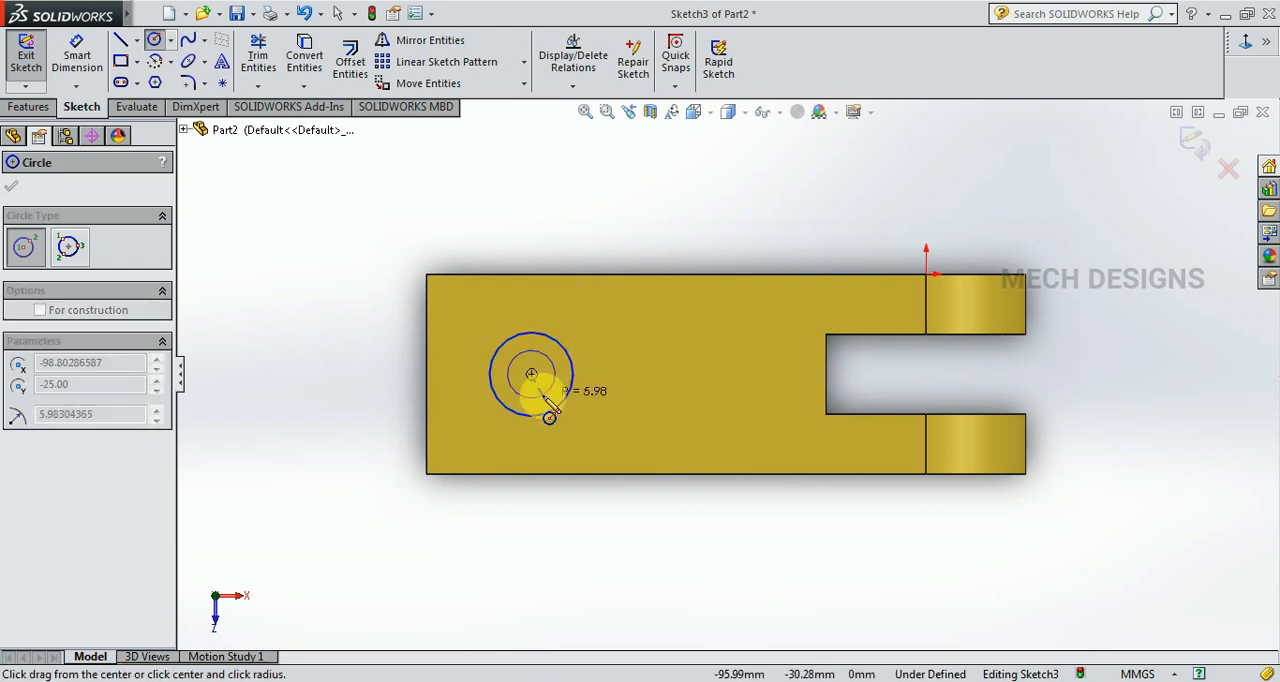
{"action": "key", "text": "Escape"}
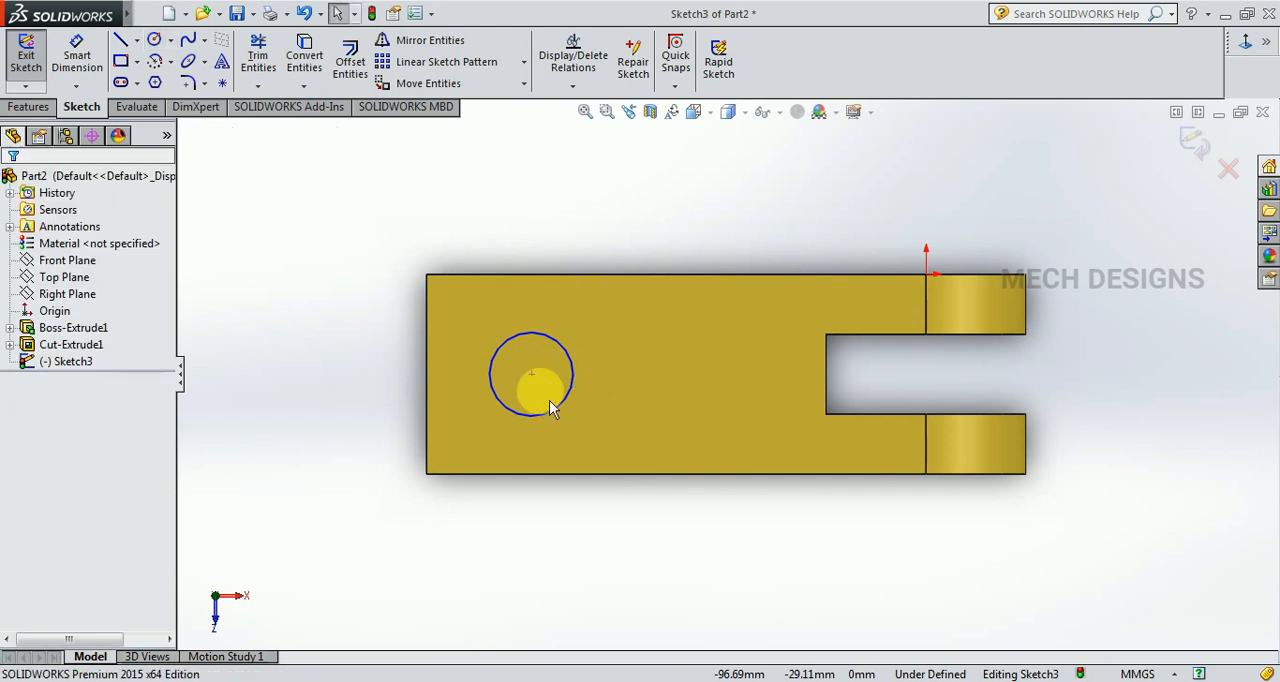
Dimension the circle's diameter as 50 mm.
{"action": "left_click", "coordinate": [80, 60]}
{"action": "left_click", "coordinate": [543, 335]}
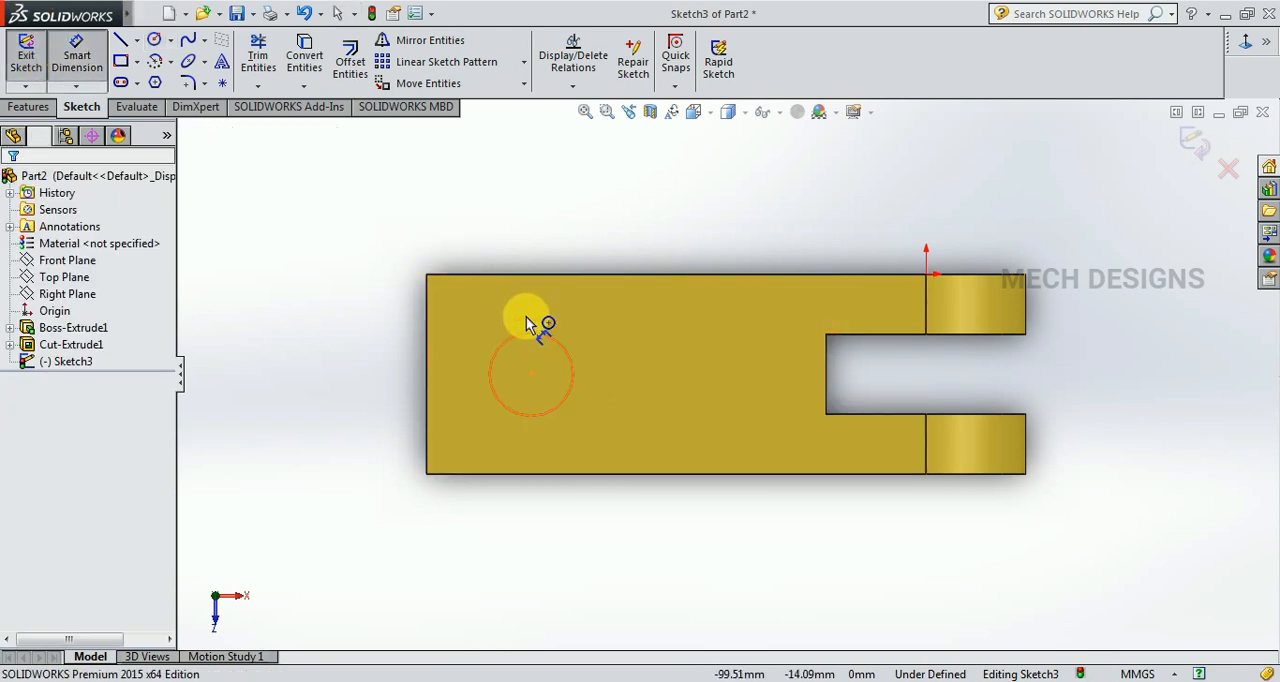
{"action": "left_click", "coordinate": [522, 238]}
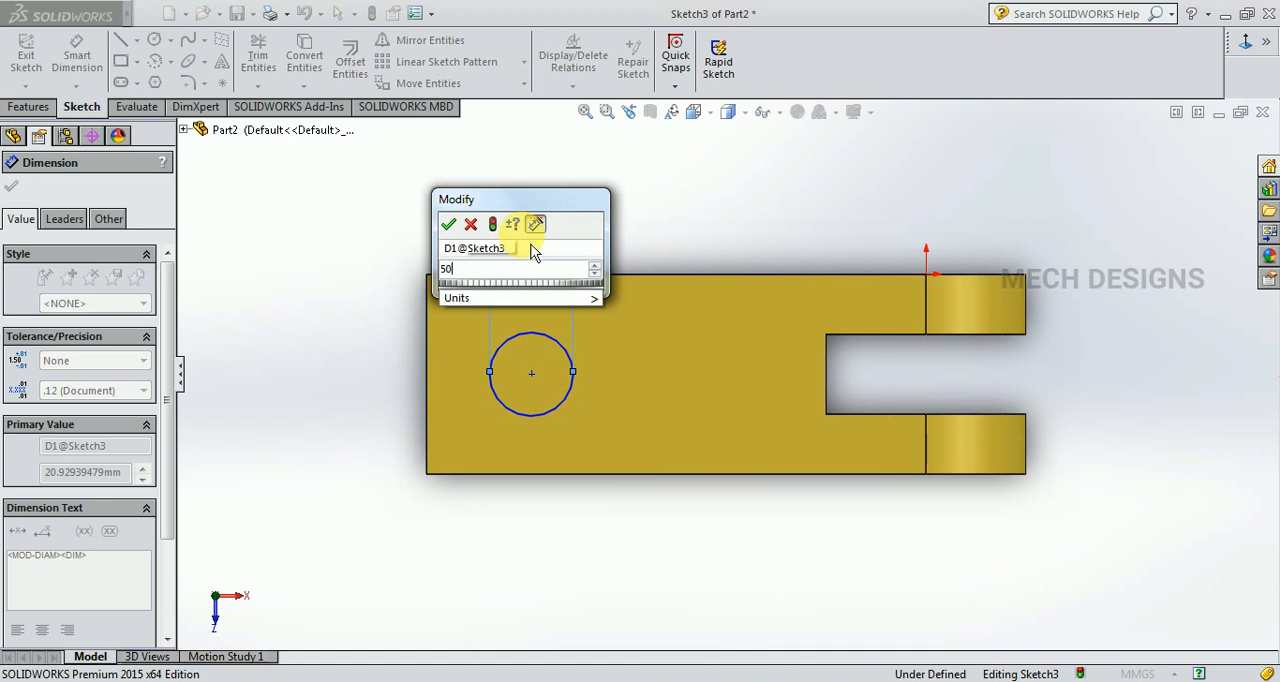
{"action": "key", "text": "Return"}
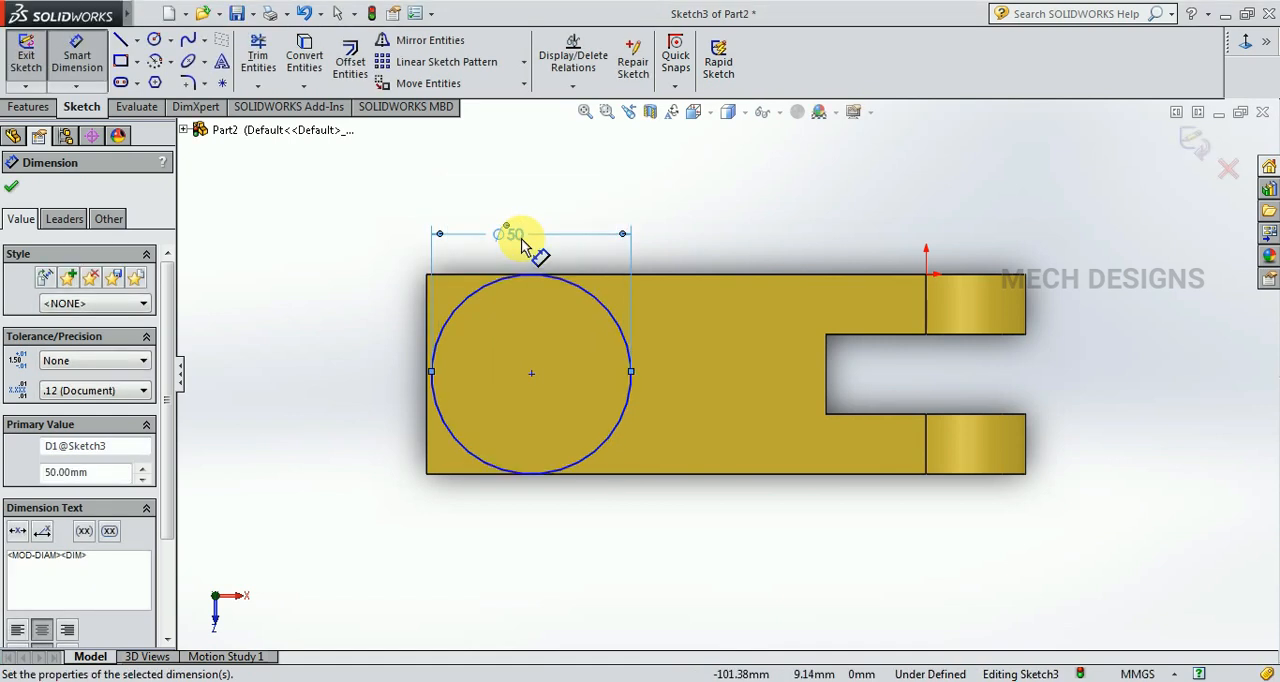
{"action": "key", "text": "Escape"}
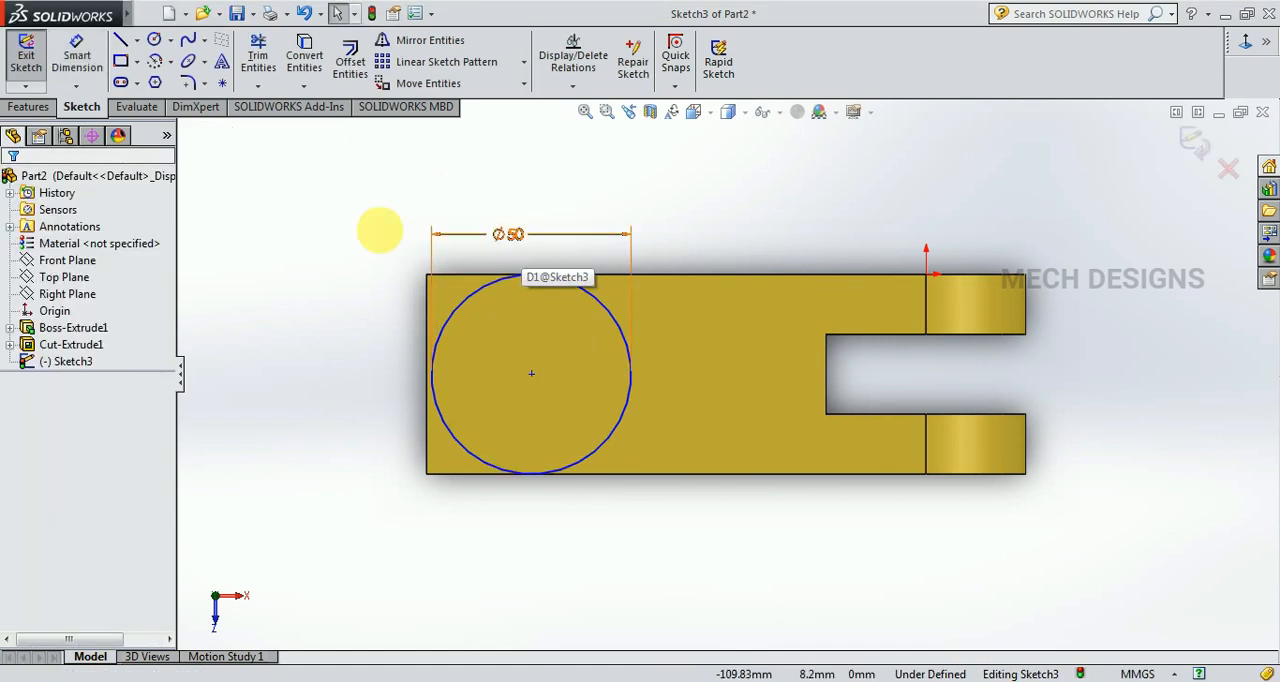
Convert the side face's two long edges and its square end edge into sketch lines.
{"action": "left_click", "coordinate": [130, 47]}
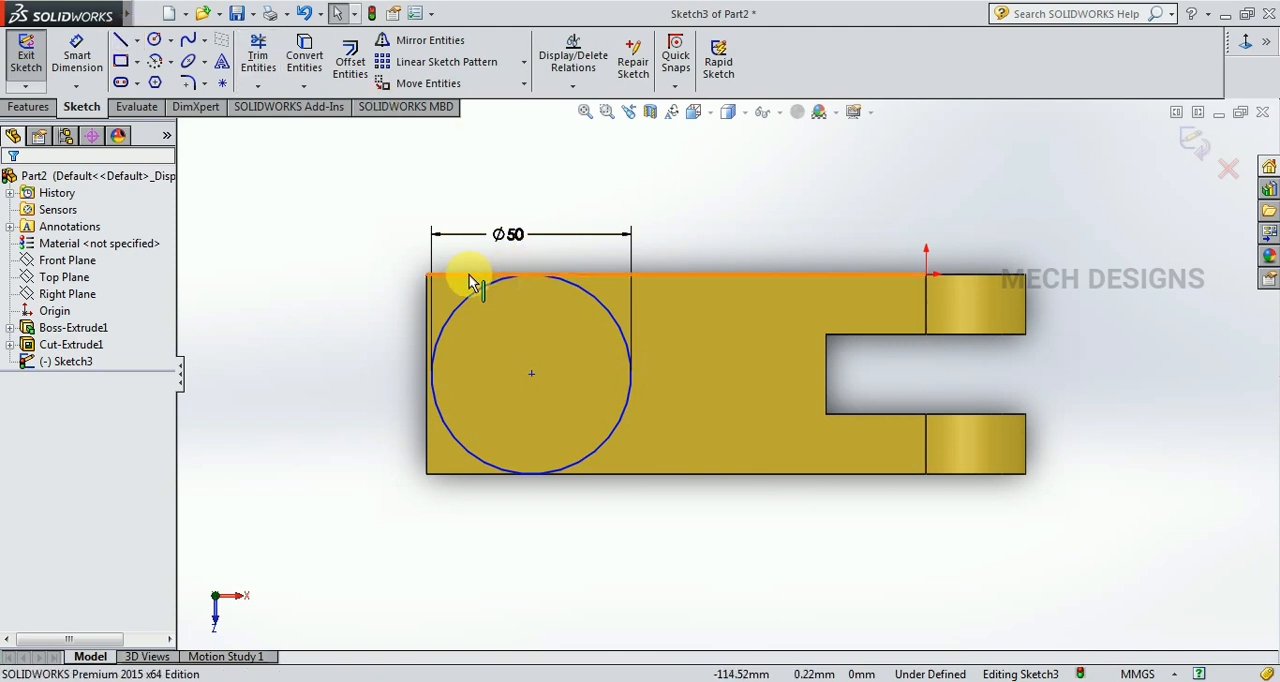
{"action": "left_click", "coordinate": [429, 290]}
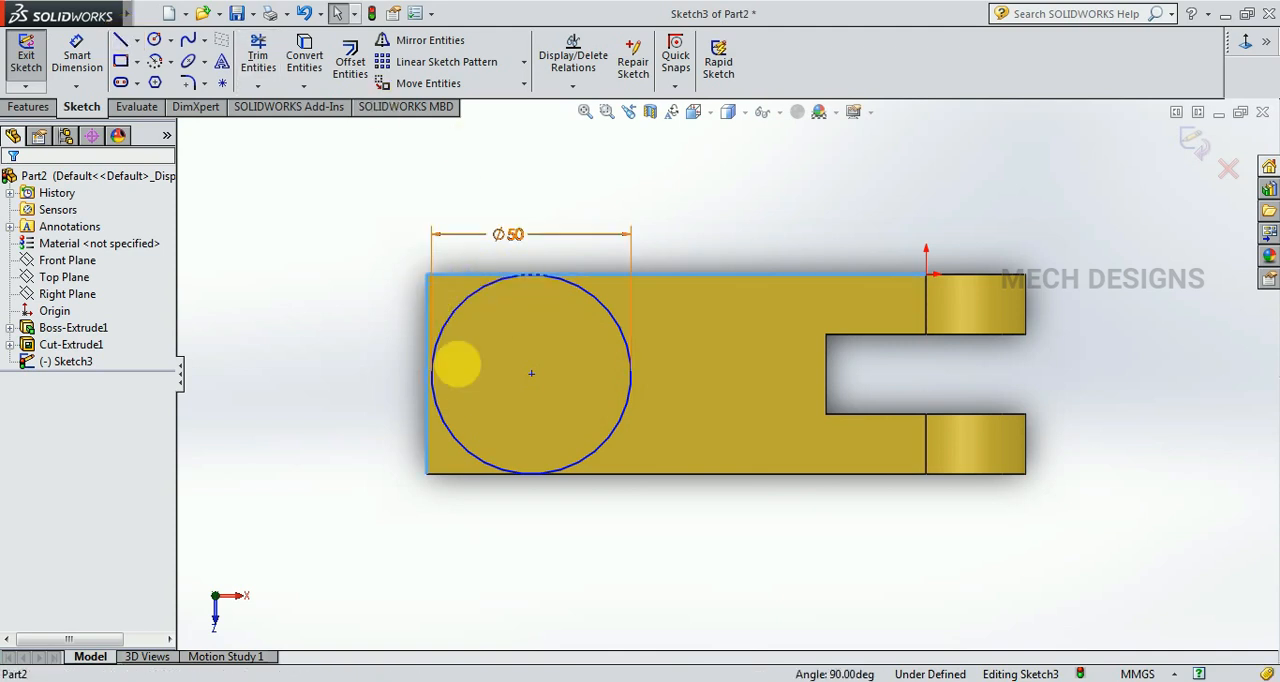
{"action": "left_click", "coordinate": [474, 474]}
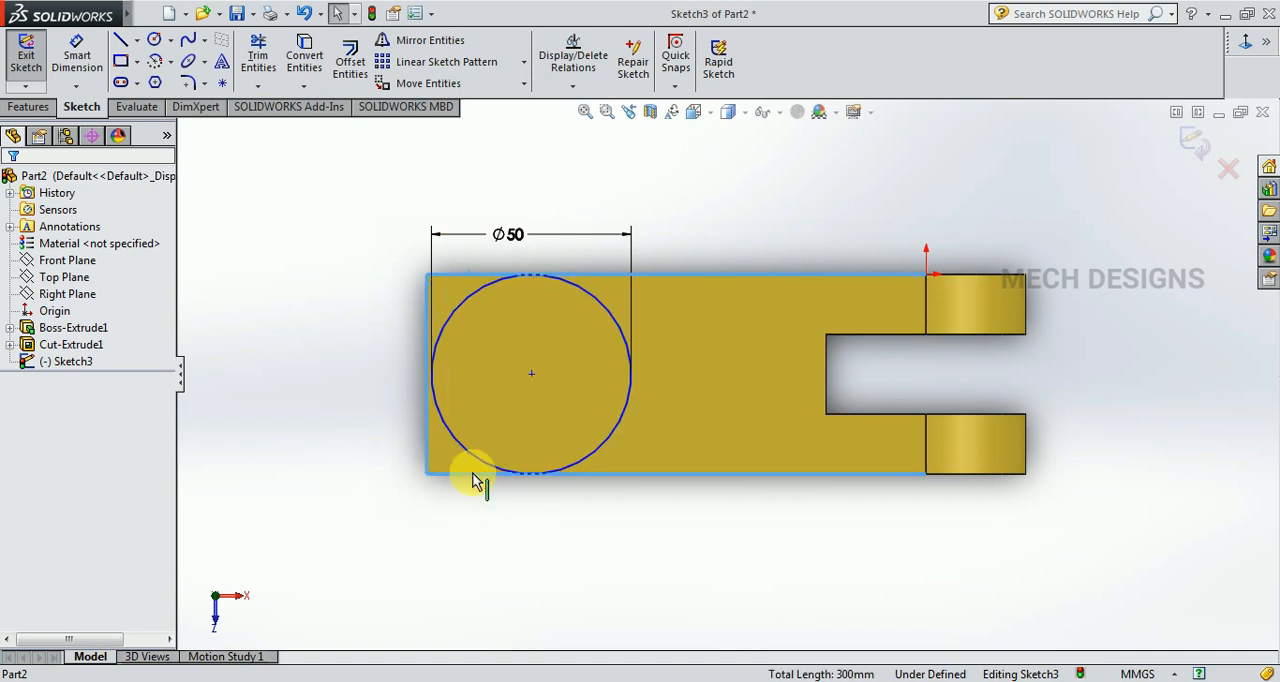
{"action": "left_click", "coordinate": [308, 60]}
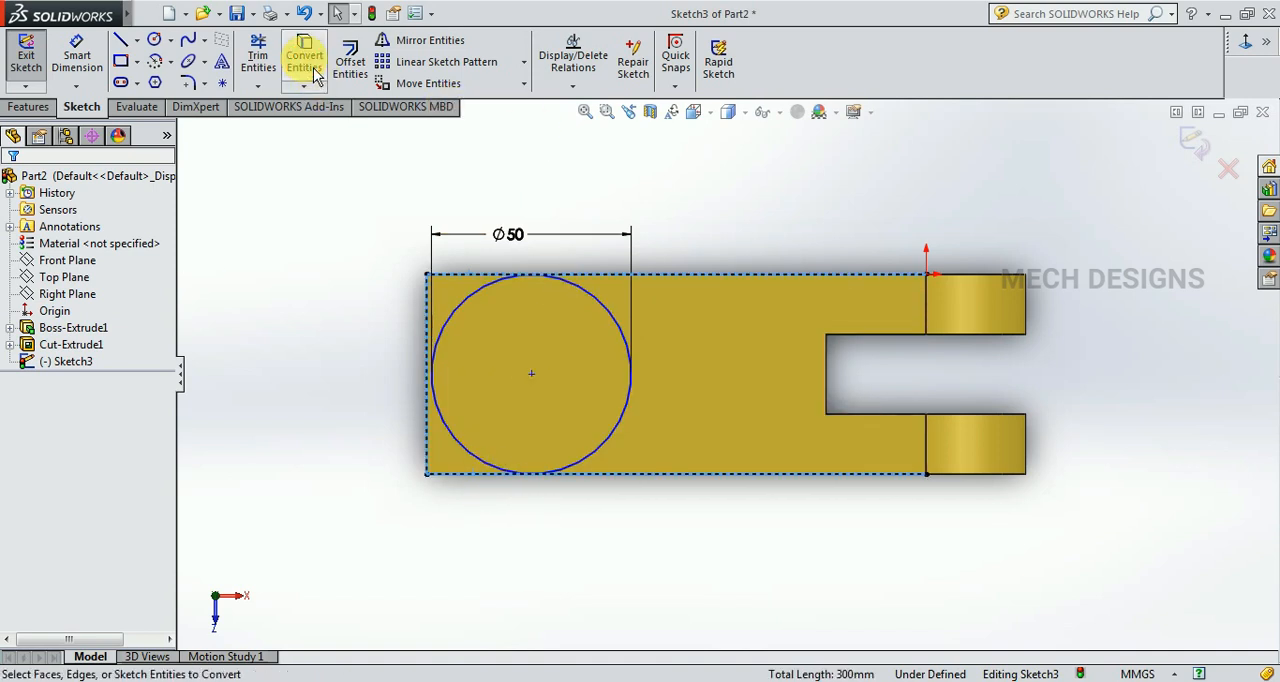
Trim the circle's slot-facing half and the converted long lines beyond the arc's endpoints.
{"action": "left_click", "coordinate": [258, 56]}
{"action": "mouse_move", "coordinate": [671, 245]}
{"action": "left_mouse_down"}
{"action": "mouse_move", "coordinate": [687, 527]}
{"action": "mouse_move", "coordinate": [632, 469]}
{"action": "left_mouse_up"}
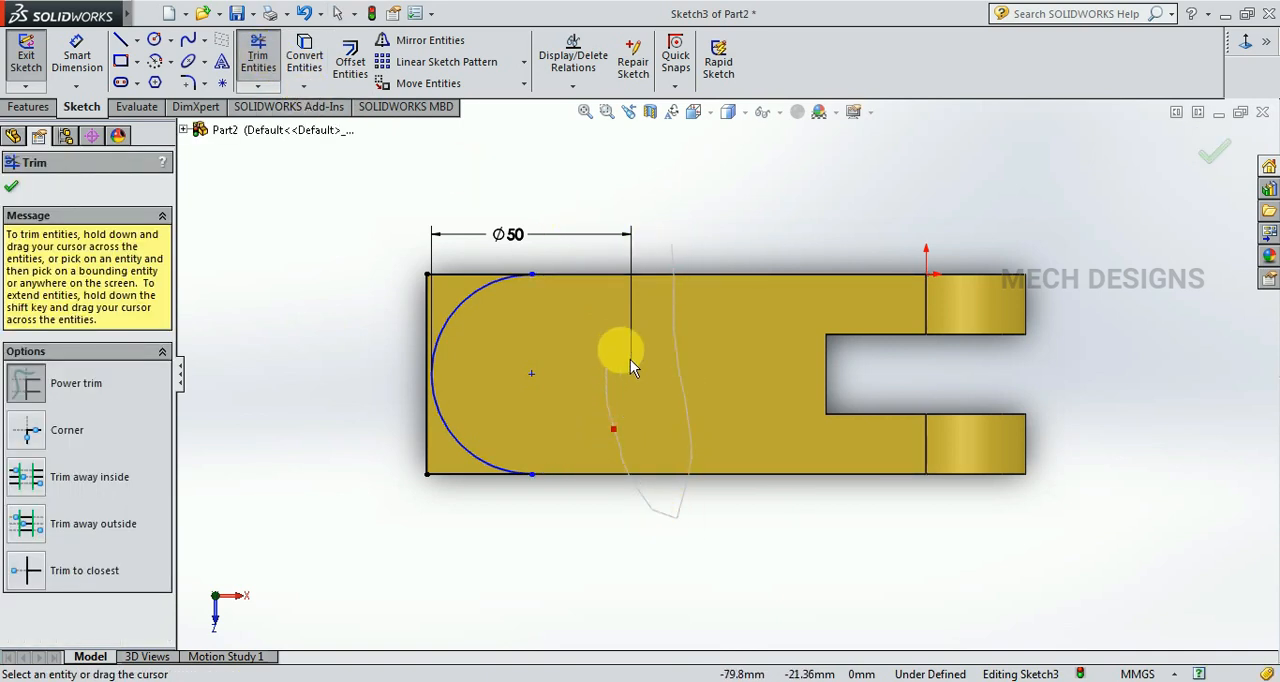
{"action": "key", "text": "Escape"}
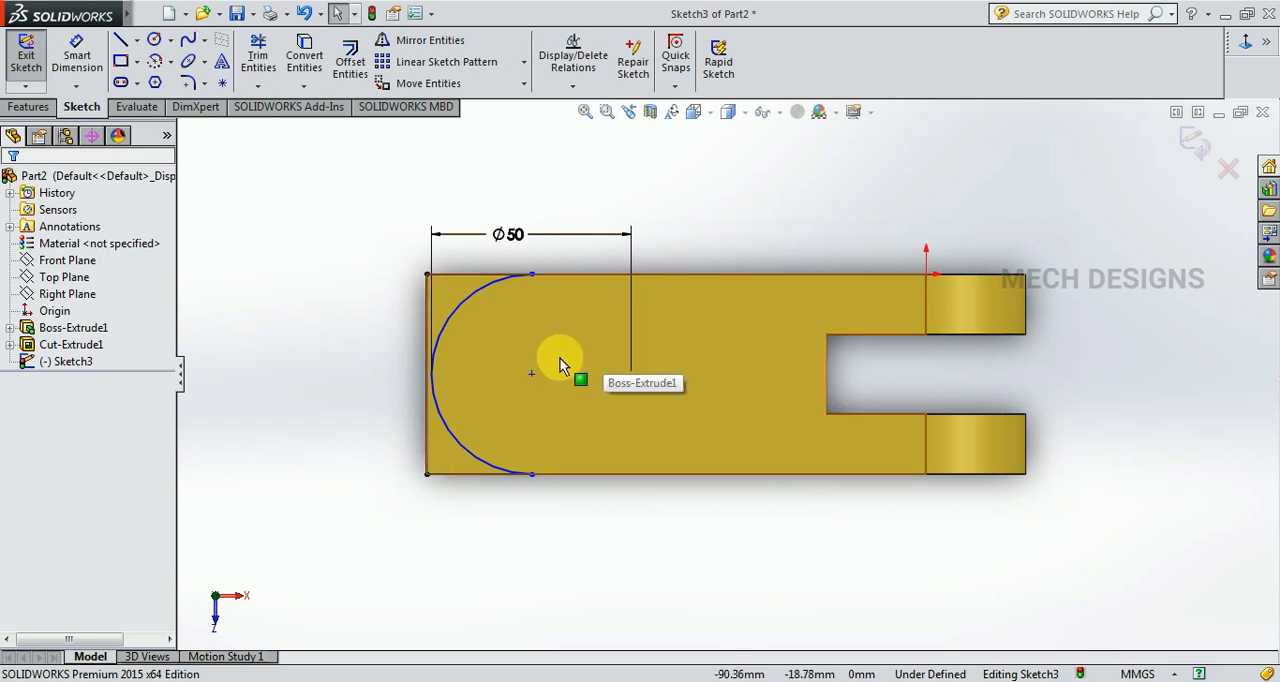
Align the arc's two endpoints and centre with a Vertical relation, and delete the conflicting vertical relation at the lower endpoint.
{"action": "left_click", "coordinate": [531, 275]}
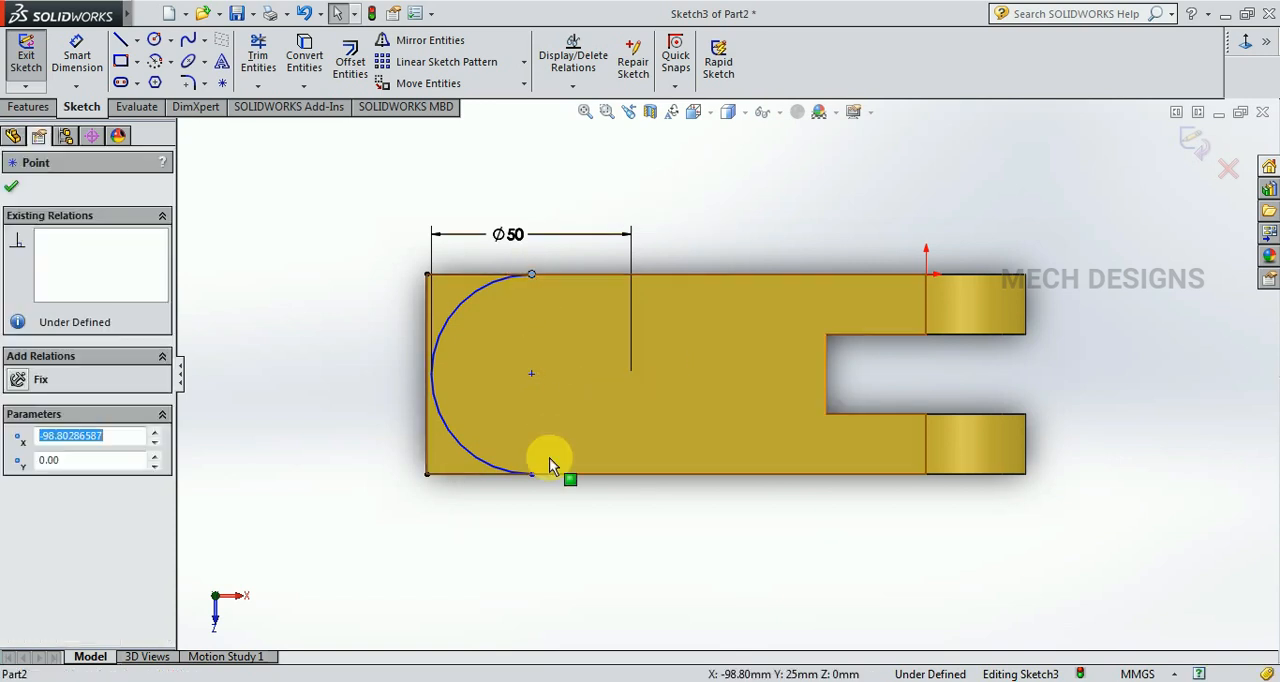
{"action": "left_click", "coordinate": [531, 474], "text": "ctrl"}
{"action": "left_click", "coordinate": [531, 375], "text": "ctrl"}
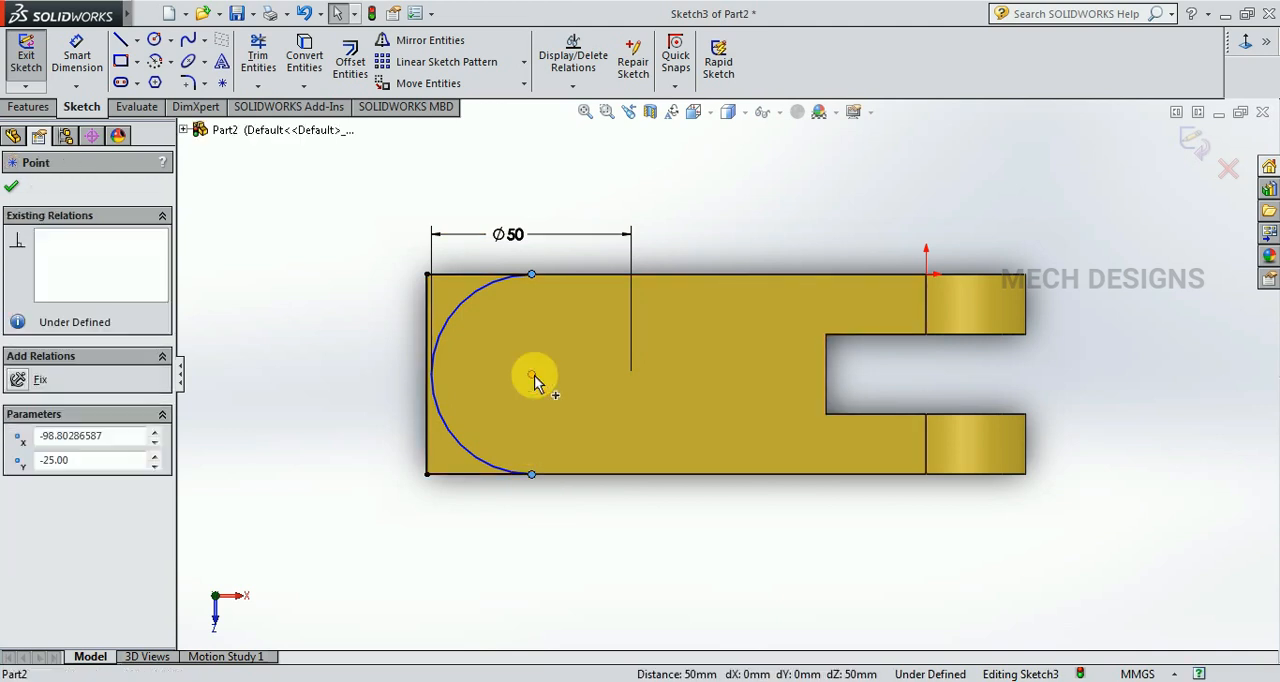
{"action": "left_click", "coordinate": [28, 531]}
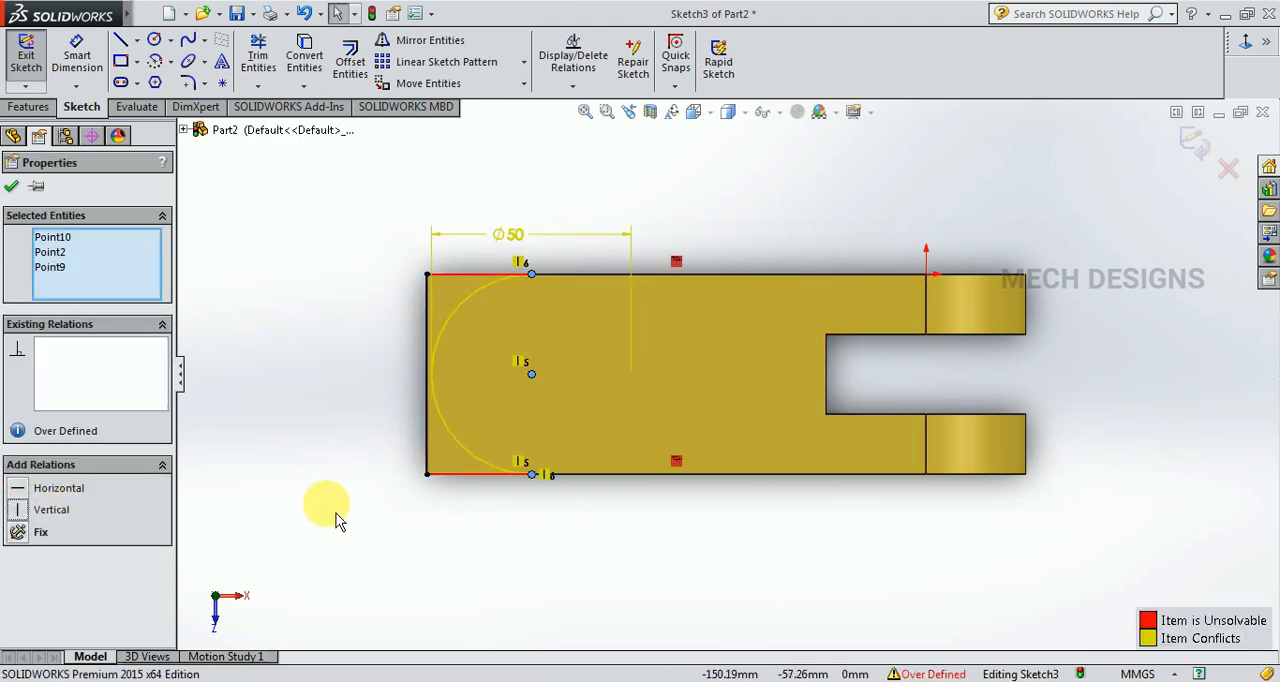
{"action": "left_click", "coordinate": [335, 520]}
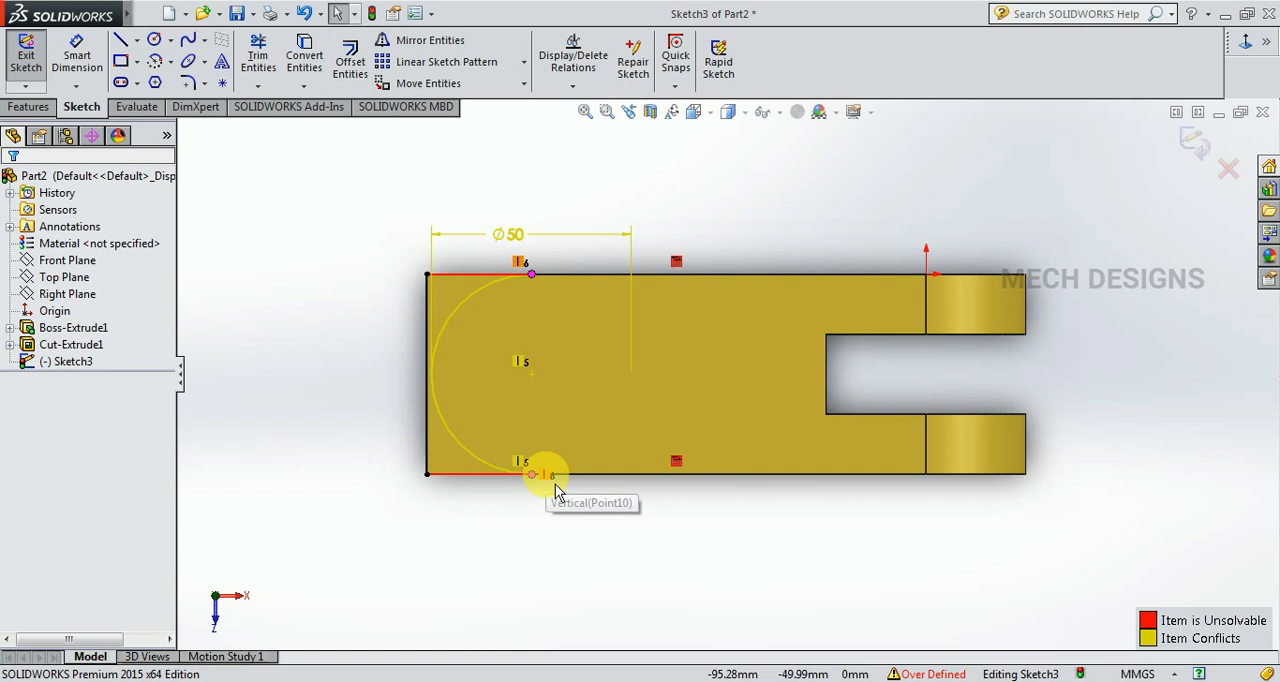
{"action": "key", "text": "Delete"}
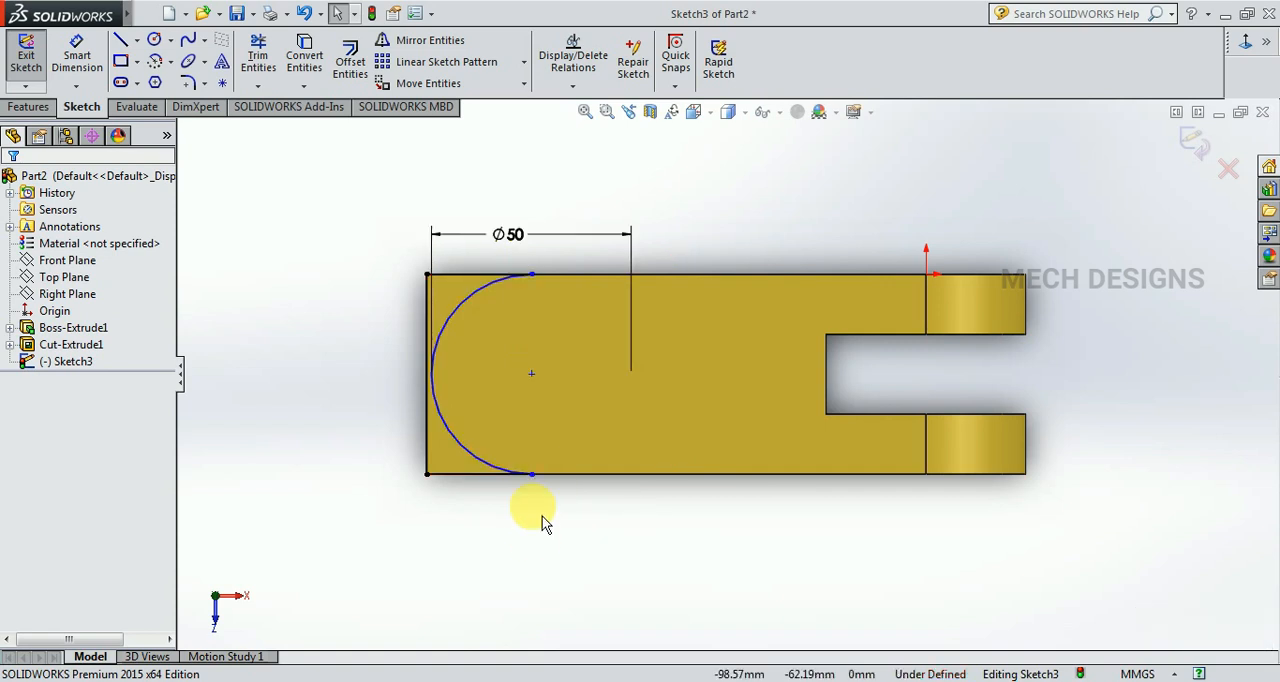
Slide the arc along the body's long edges by its lower endpoint, towards the slot and back towards the square end.
{"action": "mouse_move", "coordinate": [531, 479]}
{"action": "left_mouse_down"}
{"action": "mouse_move", "coordinate": [569, 480]}
{"action": "mouse_move", "coordinate": [530, 478]}
{"action": "mouse_move", "coordinate": [554, 476]}
{"action": "left_mouse_up"}
{"action": "left_click", "coordinate": [490, 580]}
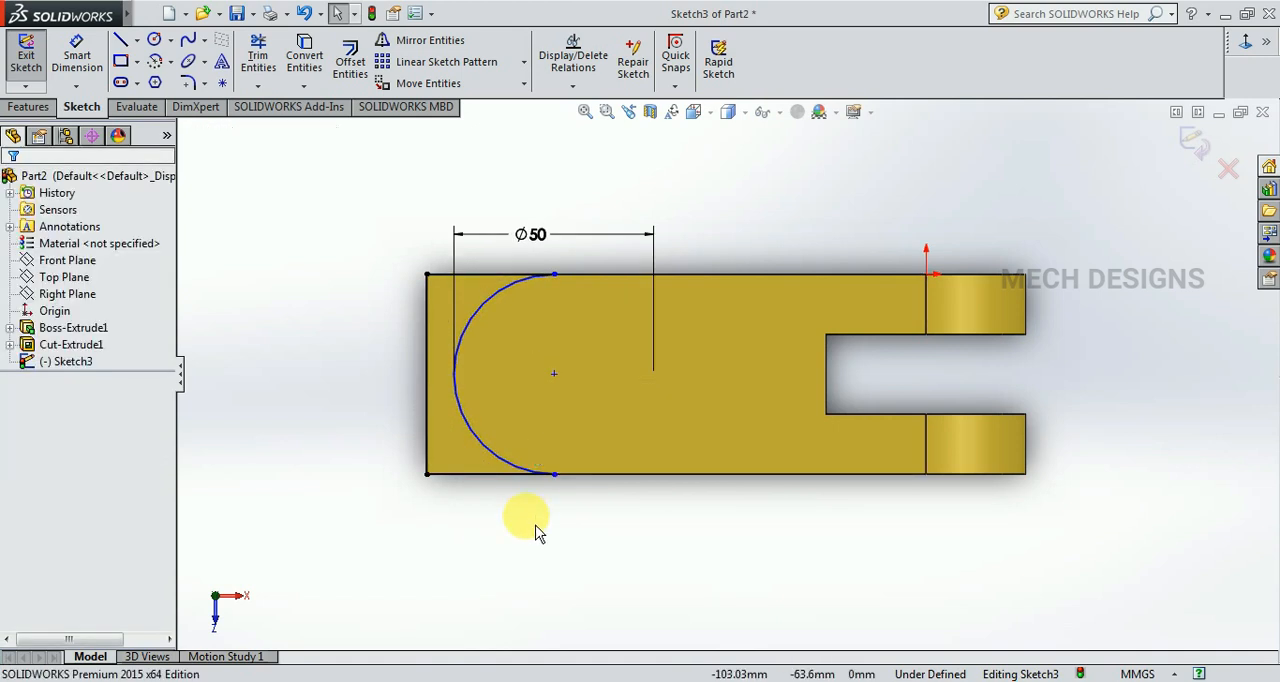
{"action": "left_click", "coordinate": [553, 475]}
{"action": "left_click_drag", "start_coordinate": [523, 481], "coordinate": [515, 505]}
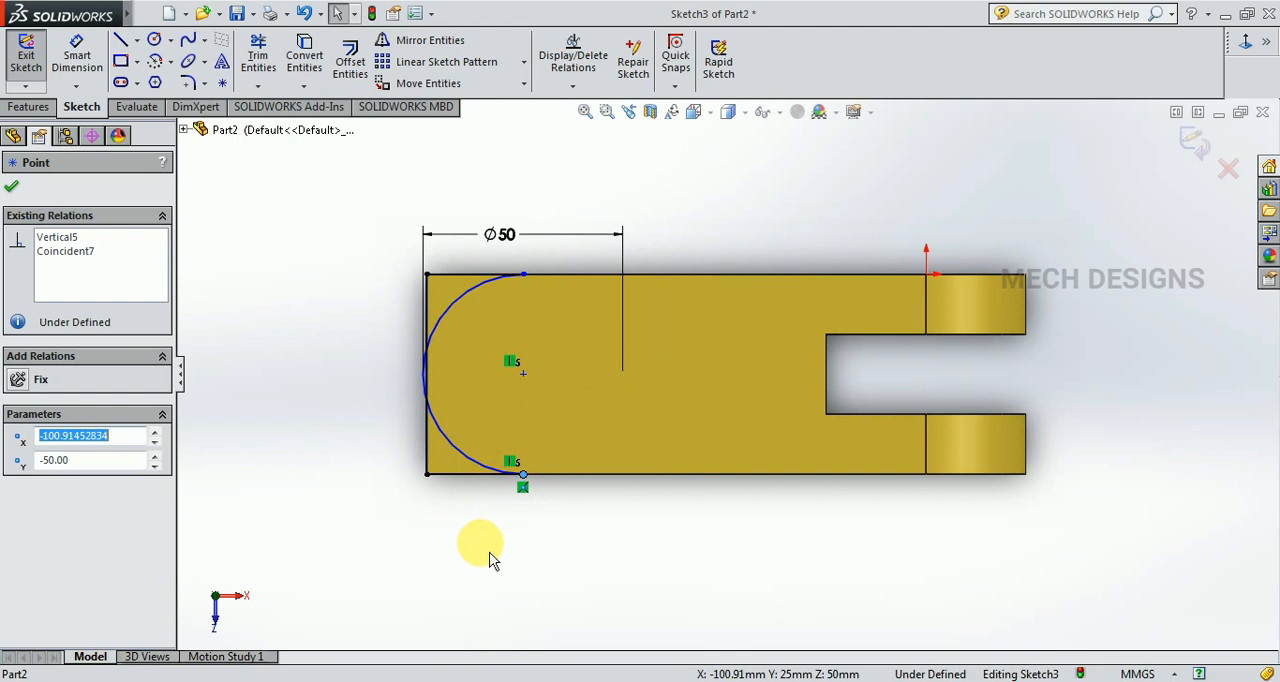
{"action": "left_click", "coordinate": [491, 552]}
Try to dimension the arc centre's horizontal distance to the point picked on the slotted end's rounded outline as 125 mm.
{"action": "left_click", "coordinate": [90, 74]}
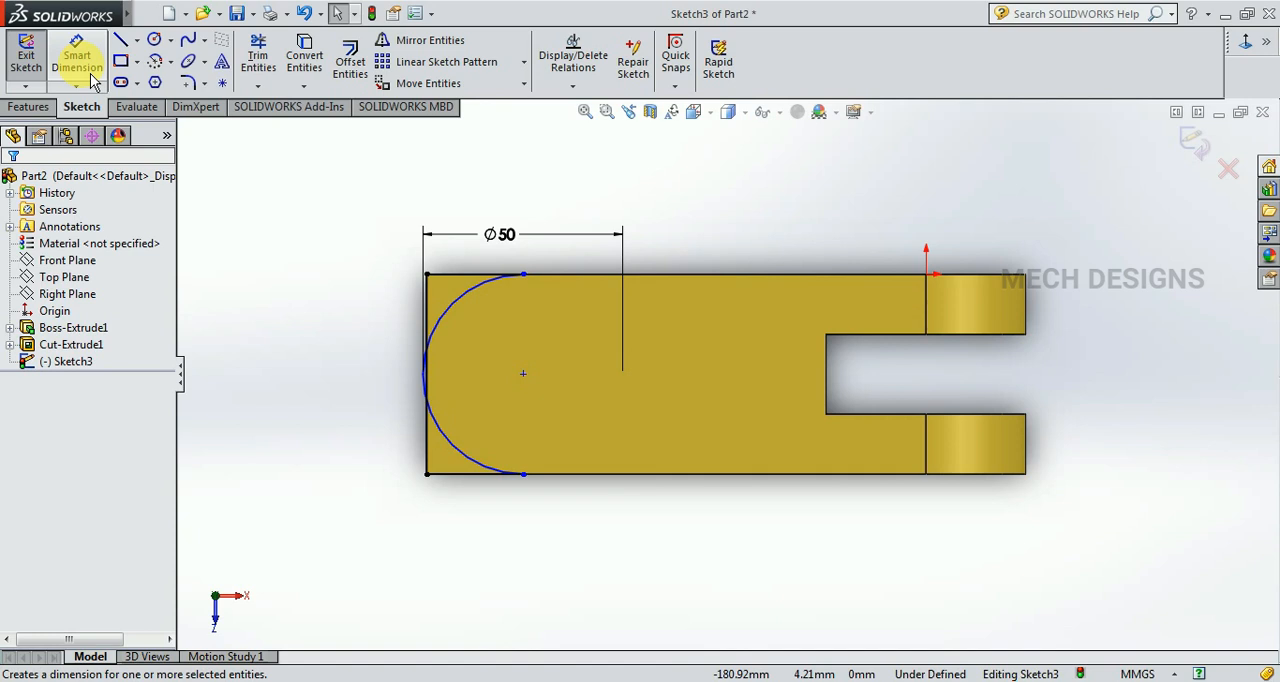
{"action": "left_click", "coordinate": [524, 377]}
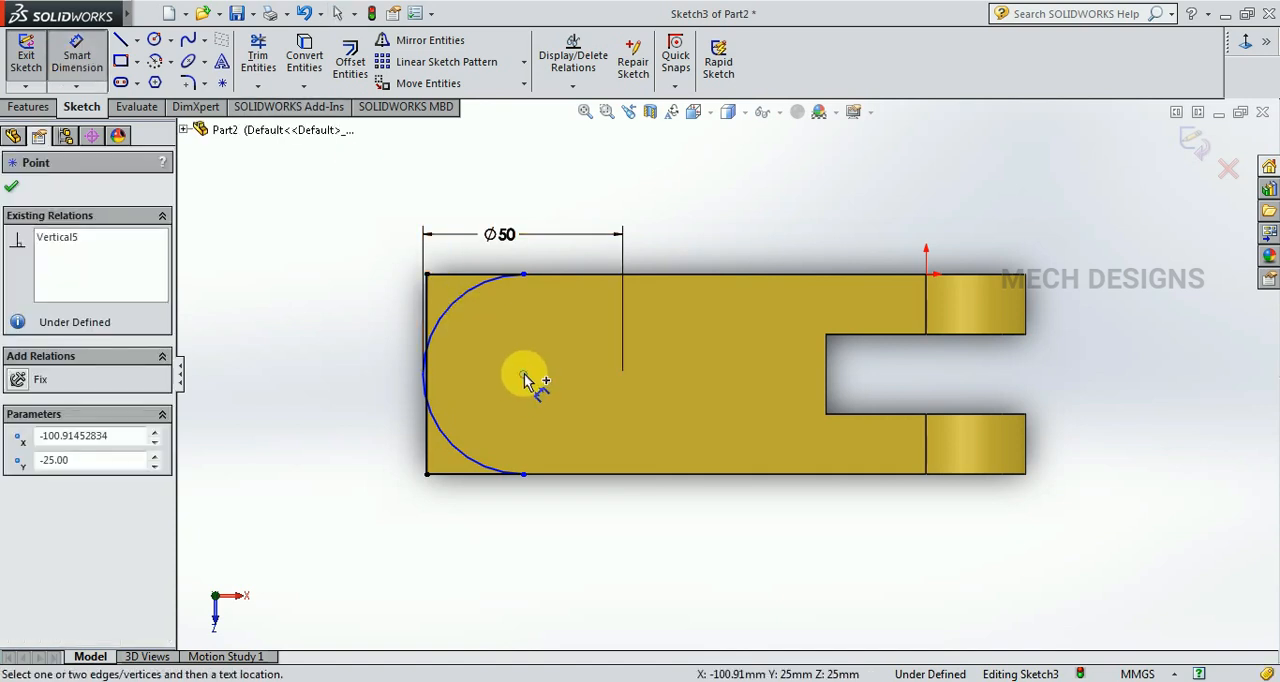
{"action": "left_click", "coordinate": [1025, 273]}
{"action": "left_click", "coordinate": [830, 228]}
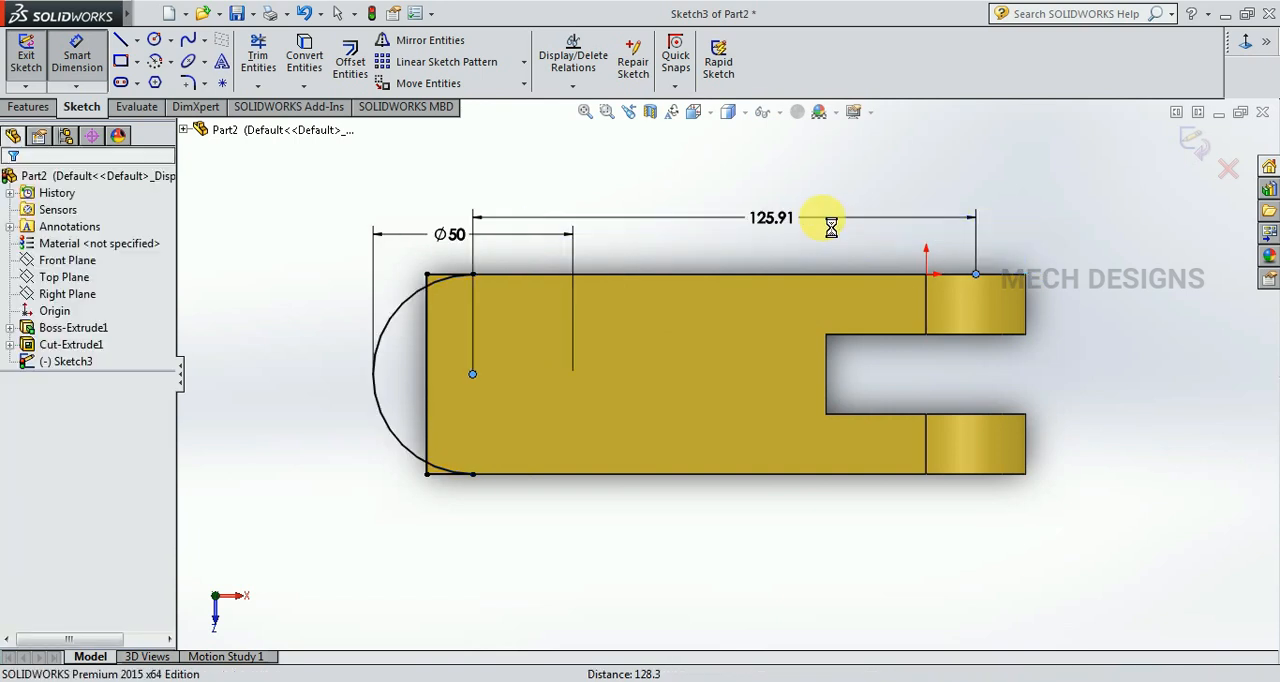
{"action": "type", "text": "125"}
{"action": "key", "text": "Return"}
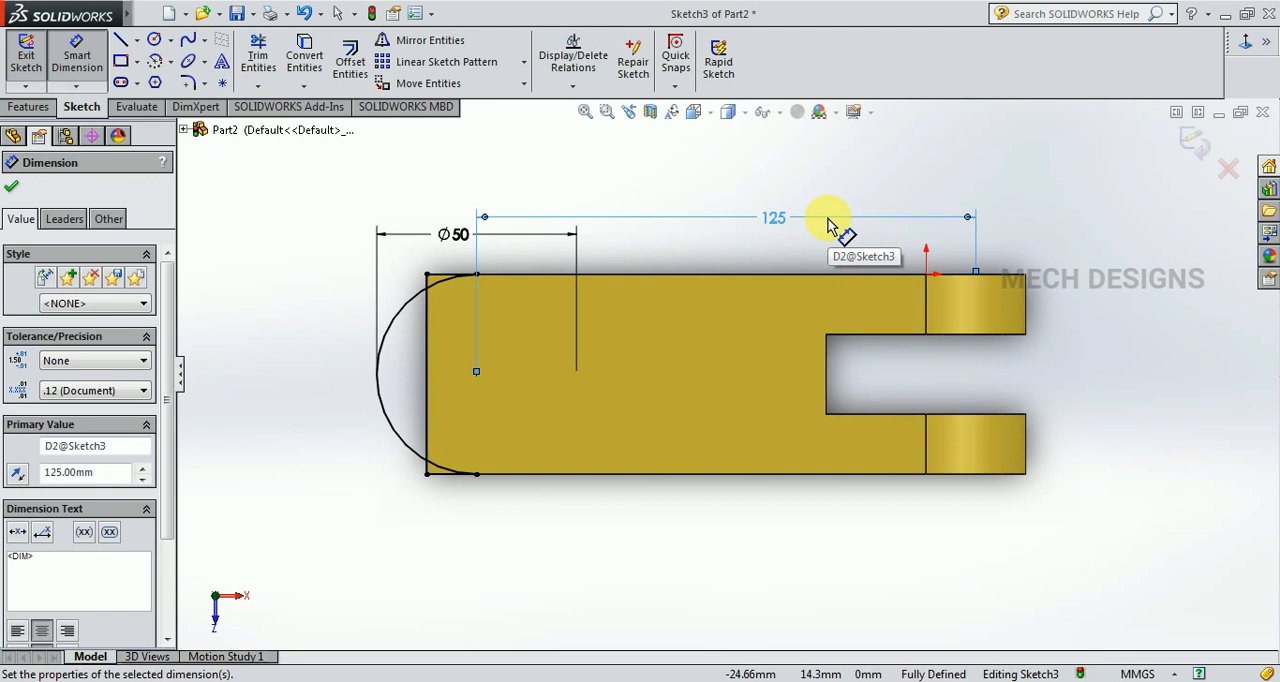
{"action": "key", "text": "Escape"}
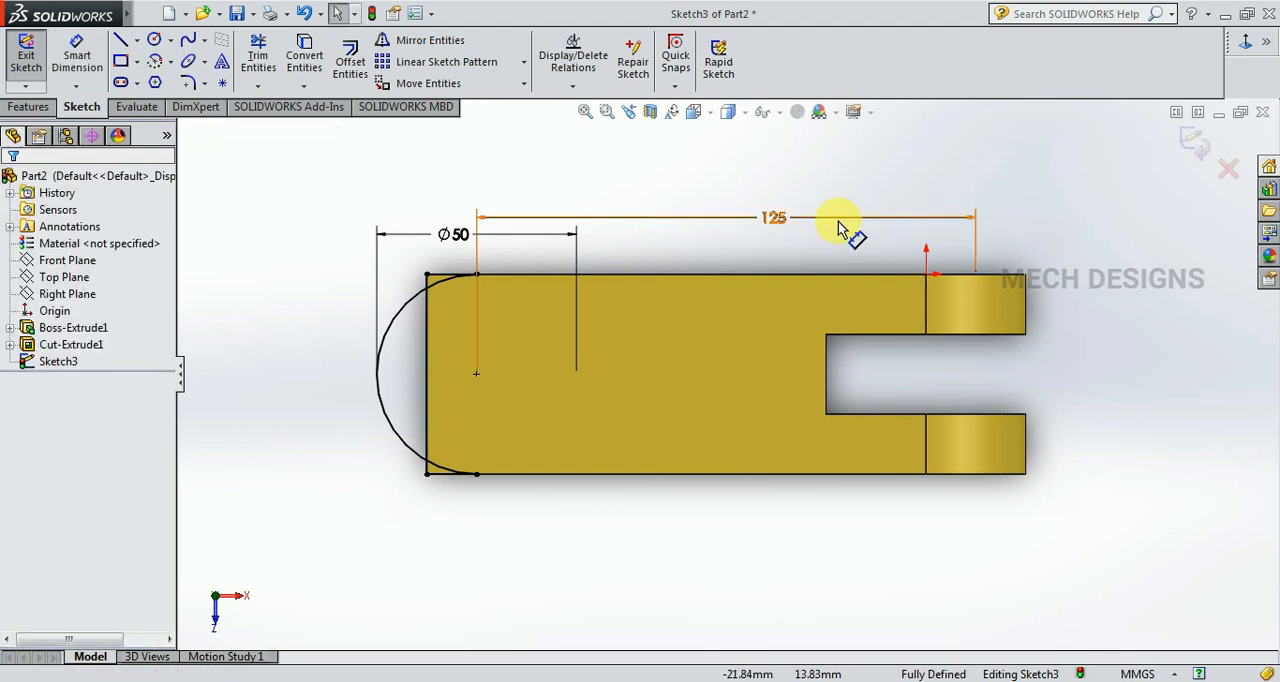
Remove the 125 mm dimension and undo the edits back to the arc's earlier position.
{"action": "left_click", "coordinate": [773, 218]}
{"action": "key", "text": "Delete"}
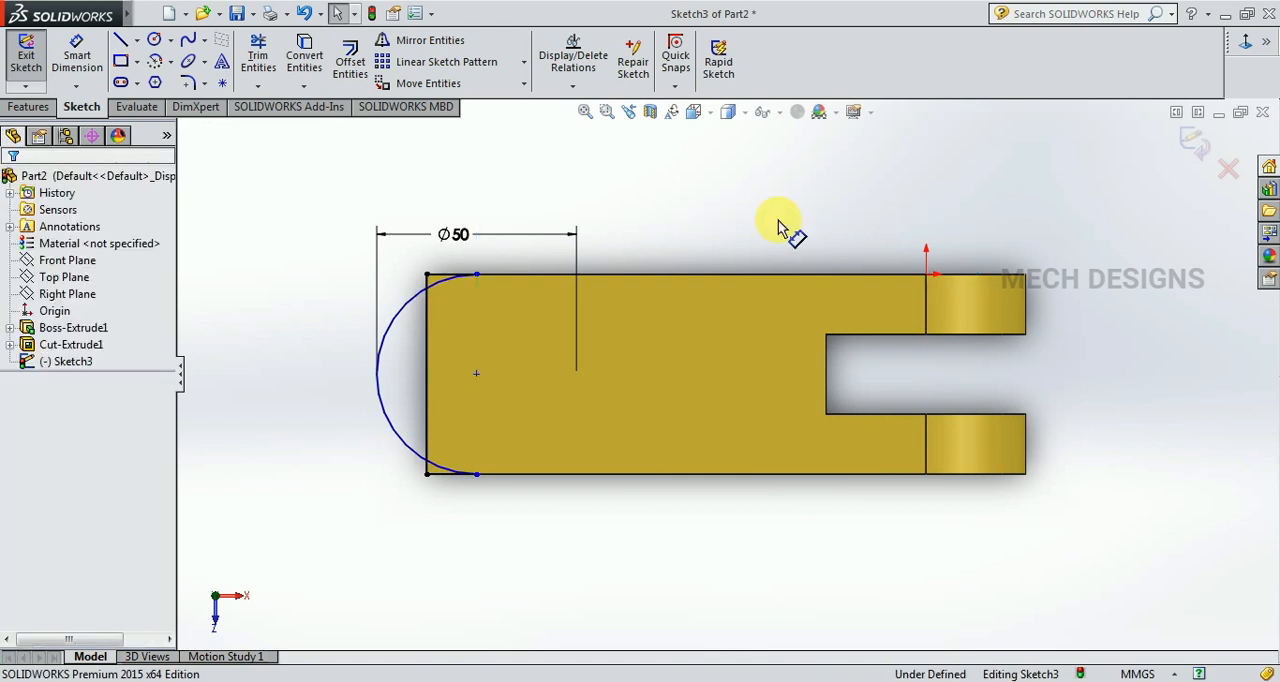
{"action": "key", "text": "ctrl+z"}
{"action": "key", "text": "ctrl+z"}
{"action": "key", "text": "ctrl+z"}
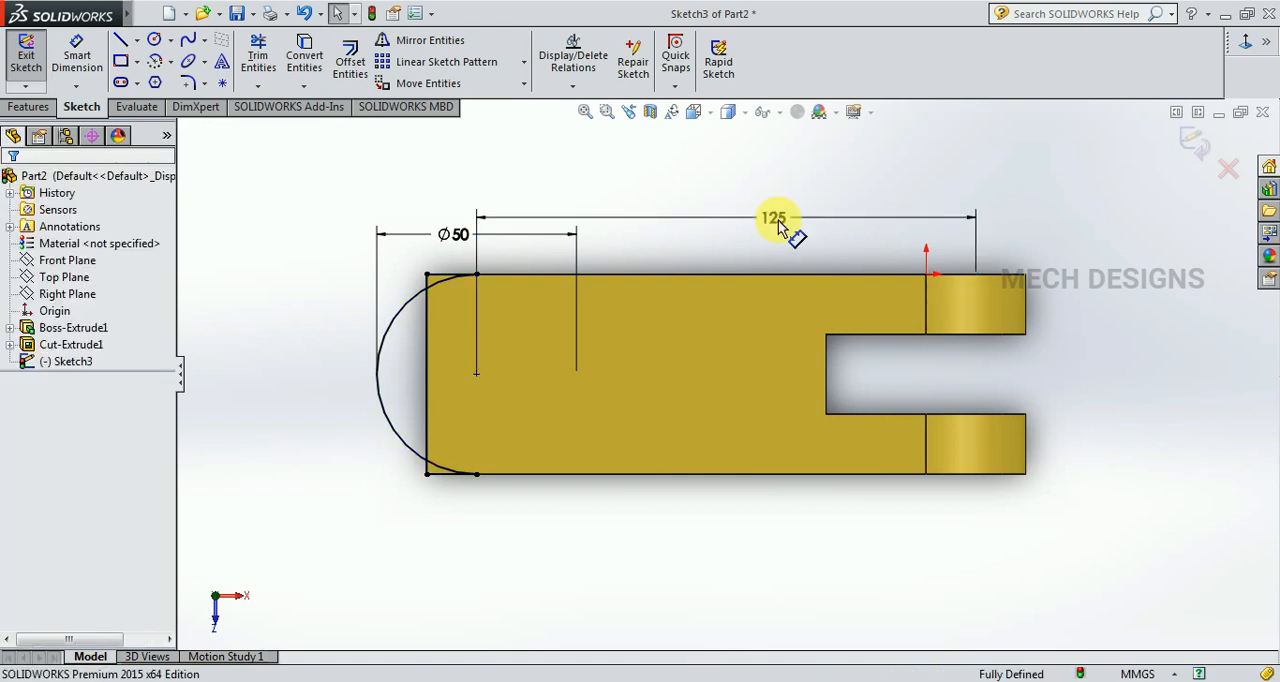
Dimension the arc centre's distance to the slotted end's outer edge as 125 mm and place the dimension below the body.
{"action": "left_click", "coordinate": [76, 58]}
{"action": "left_click", "coordinate": [522, 375]}
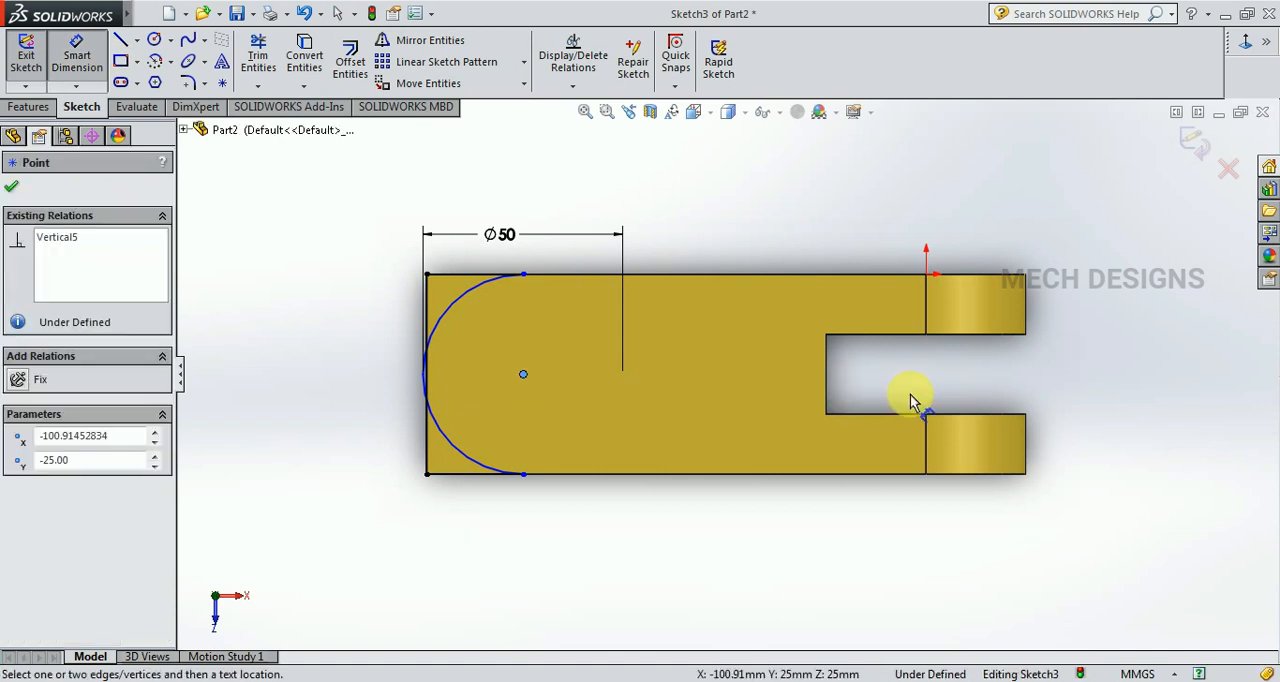
{"action": "left_click", "coordinate": [1027, 315]}
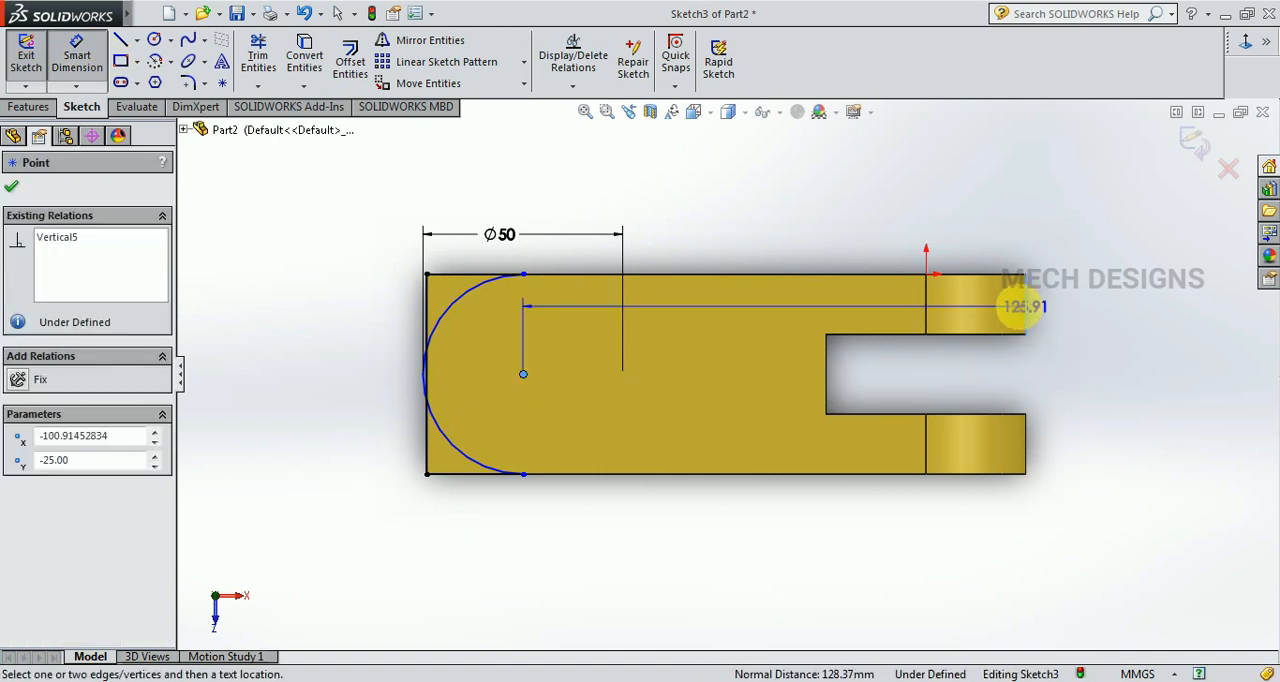
{"action": "left_click", "coordinate": [880, 209]}
{"action": "type", "text": "125"}
{"action": "key", "text": "Return"}
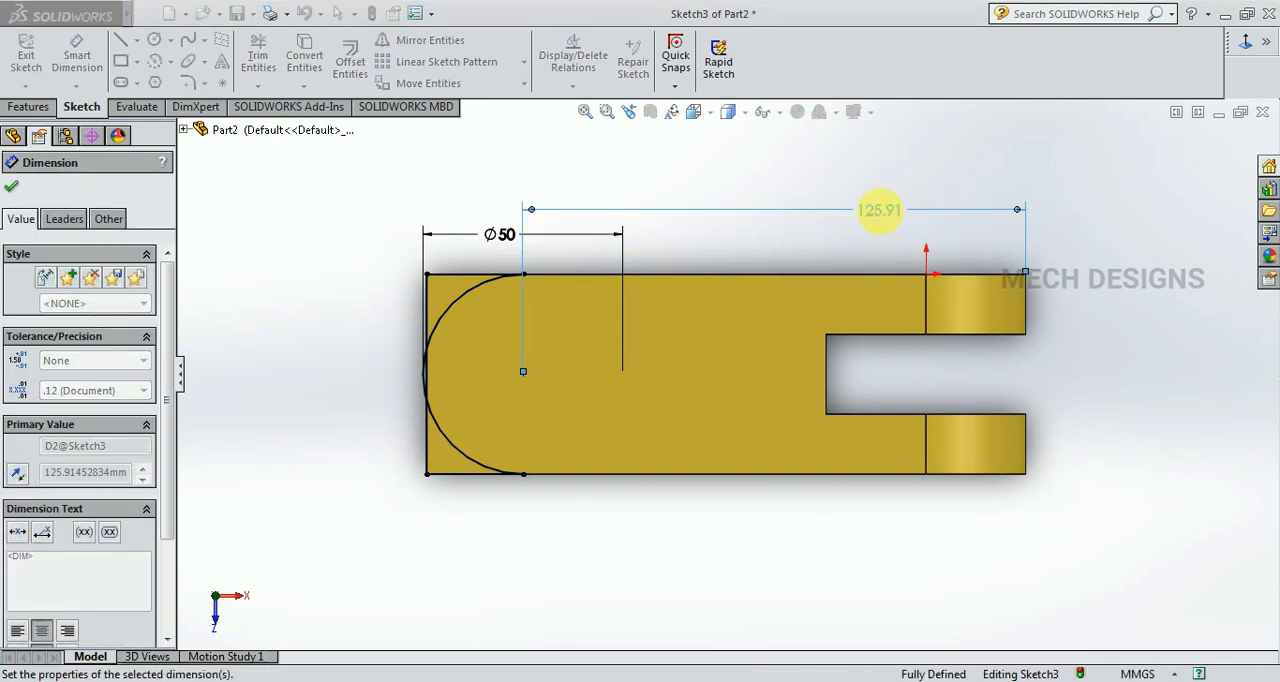
{"action": "key", "text": "Escape"}
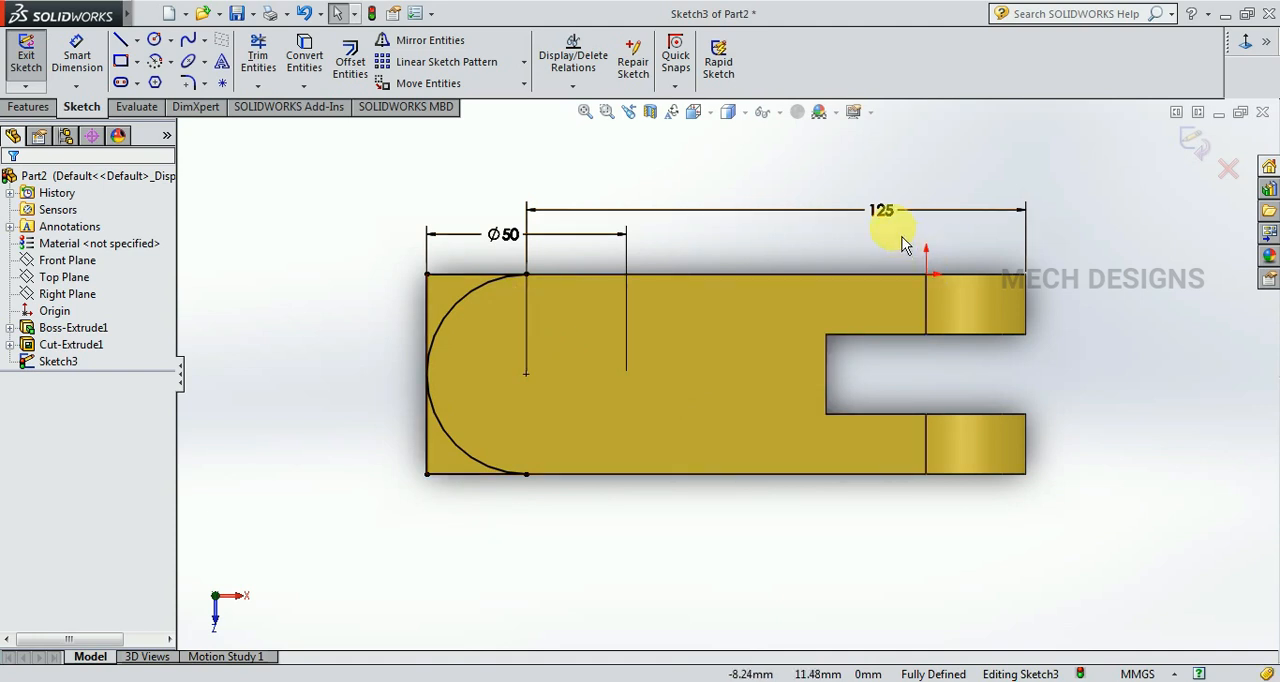
{"action": "left_click_drag", "start_coordinate": [880, 213], "coordinate": [752, 537]}
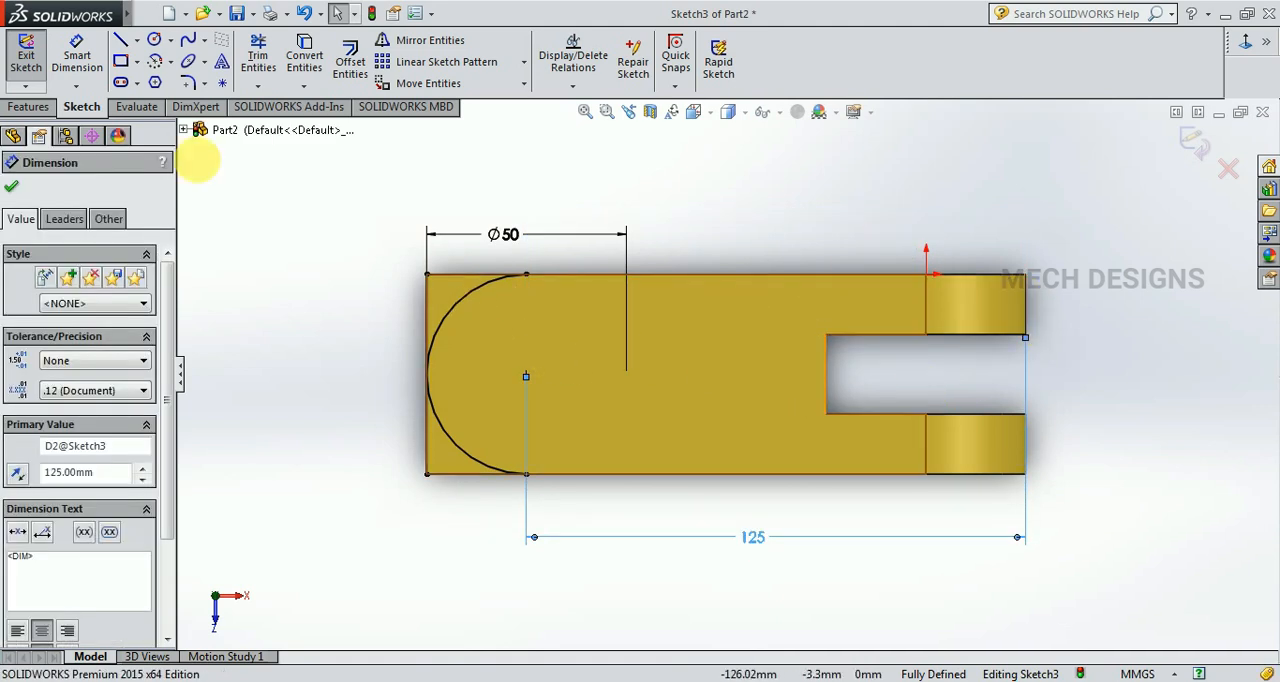
Cut-extrude the two corner regions outside the arc with a blind depth of 50 mm to round the square end.
{"action": "left_click", "coordinate": [22, 108]}
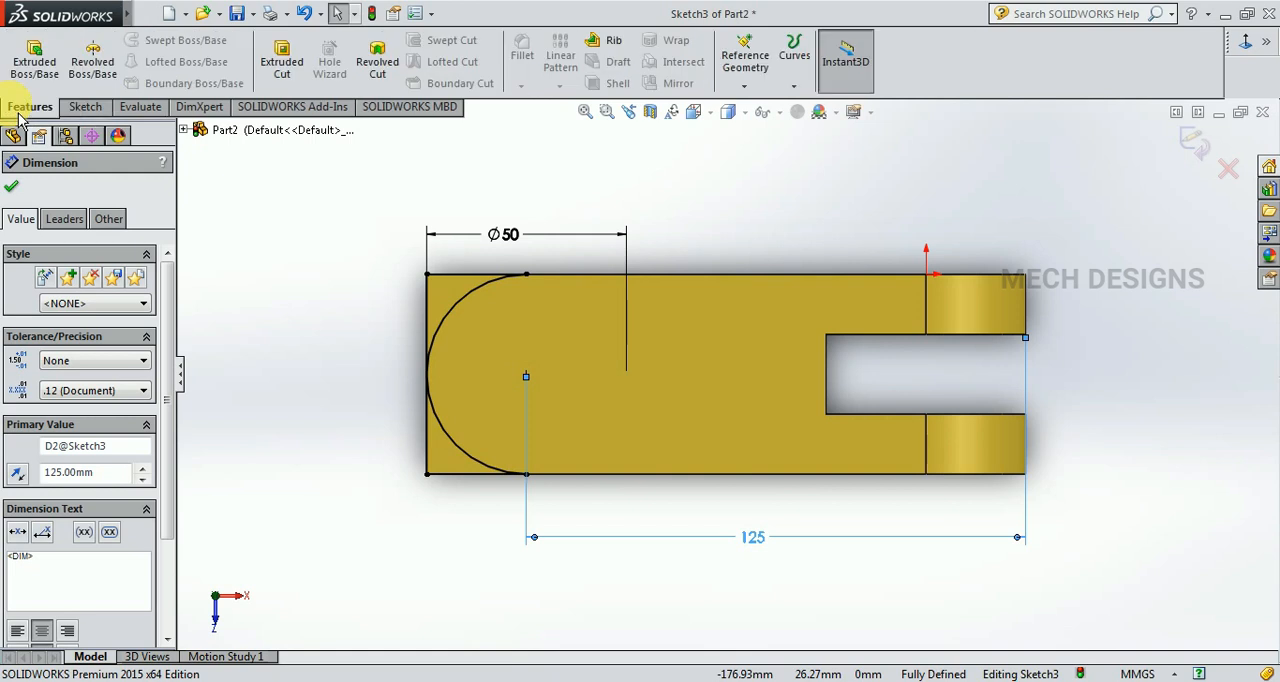
{"action": "left_click", "coordinate": [285, 66]}
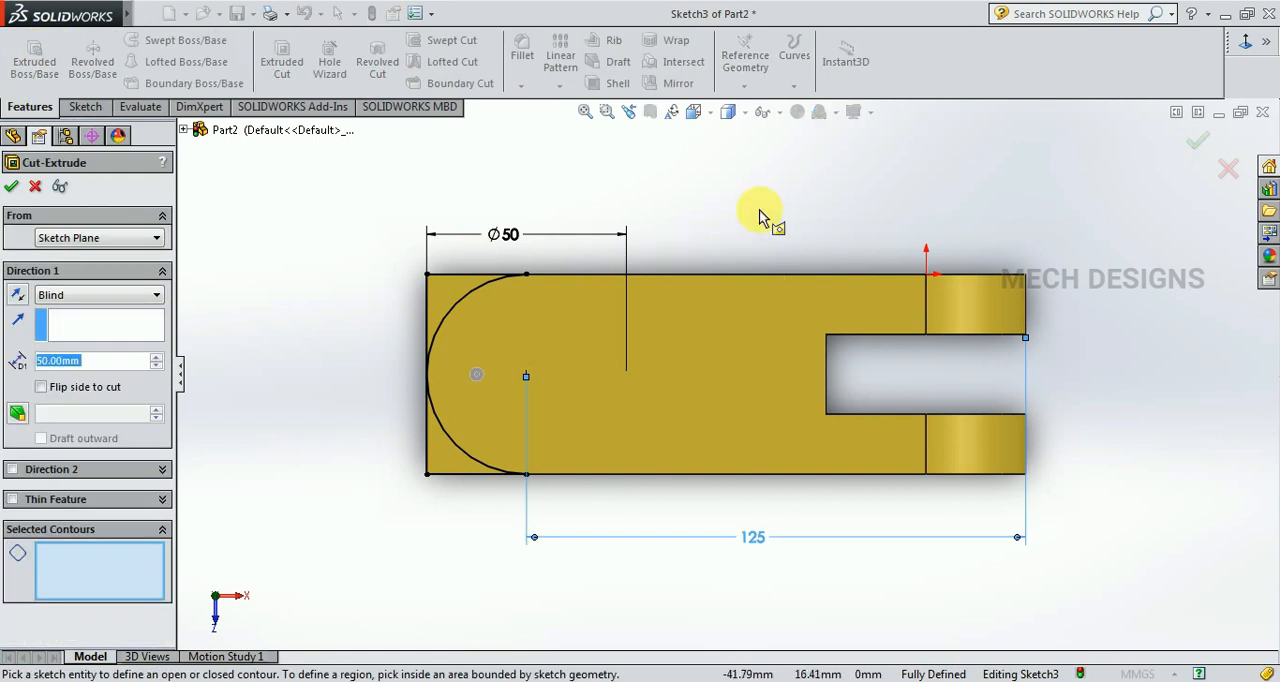
{"action": "left_click", "coordinate": [449, 286]}
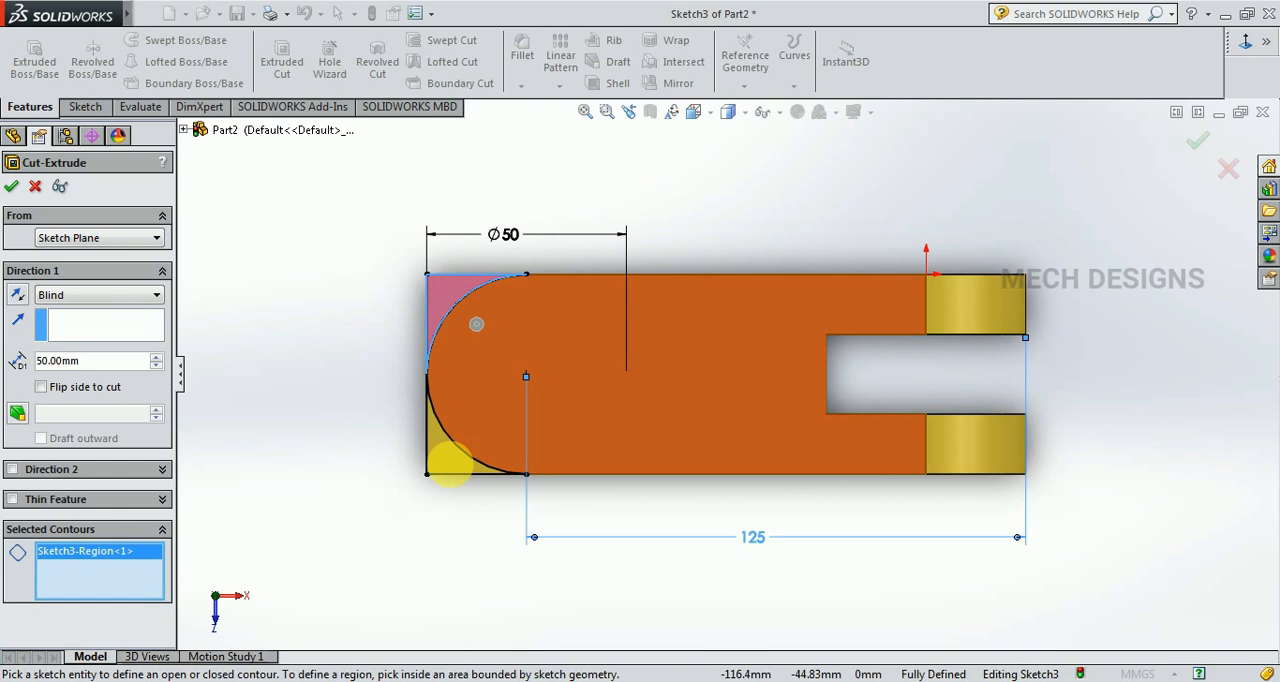
{"action": "left_click", "coordinate": [440, 462]}
{"action": "mouse_move", "coordinate": [749, 214]}
{"action": "middle_mouse_down"}
{"action": "mouse_move", "coordinate": [749, 457]}
{"action": "mouse_move", "coordinate": [462, 283]}
{"action": "middle_mouse_up"}
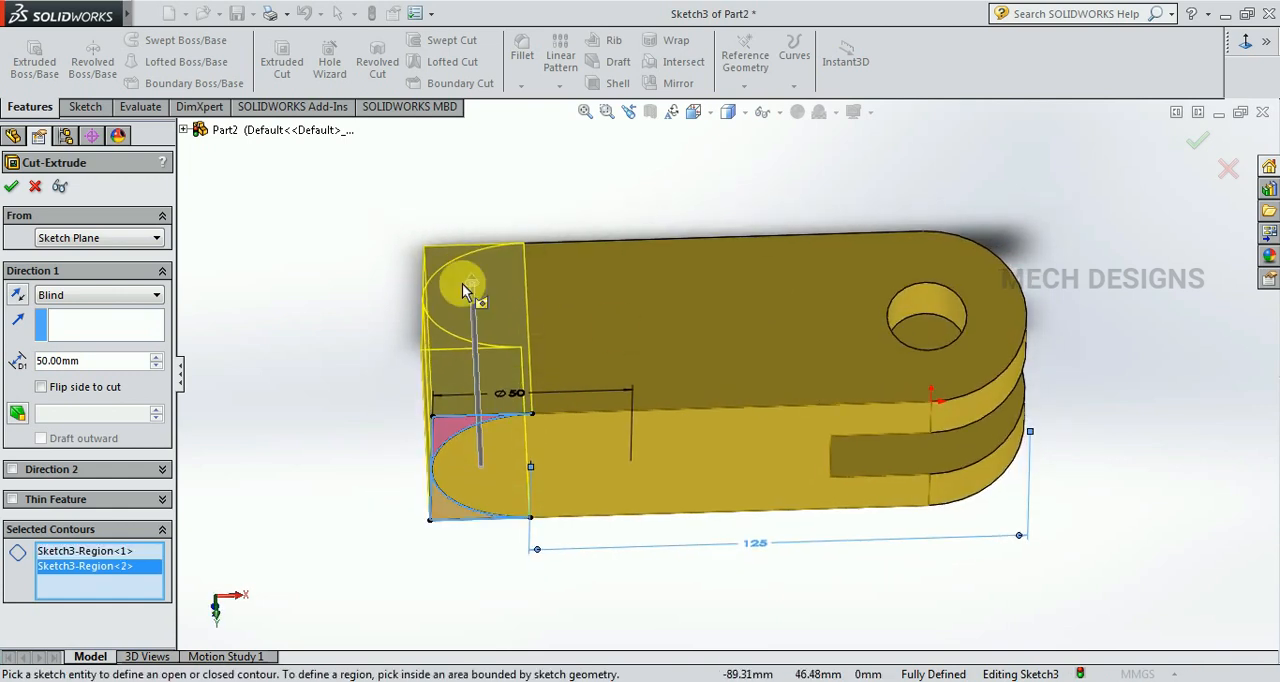
{"action": "left_click", "coordinate": [11, 186]}
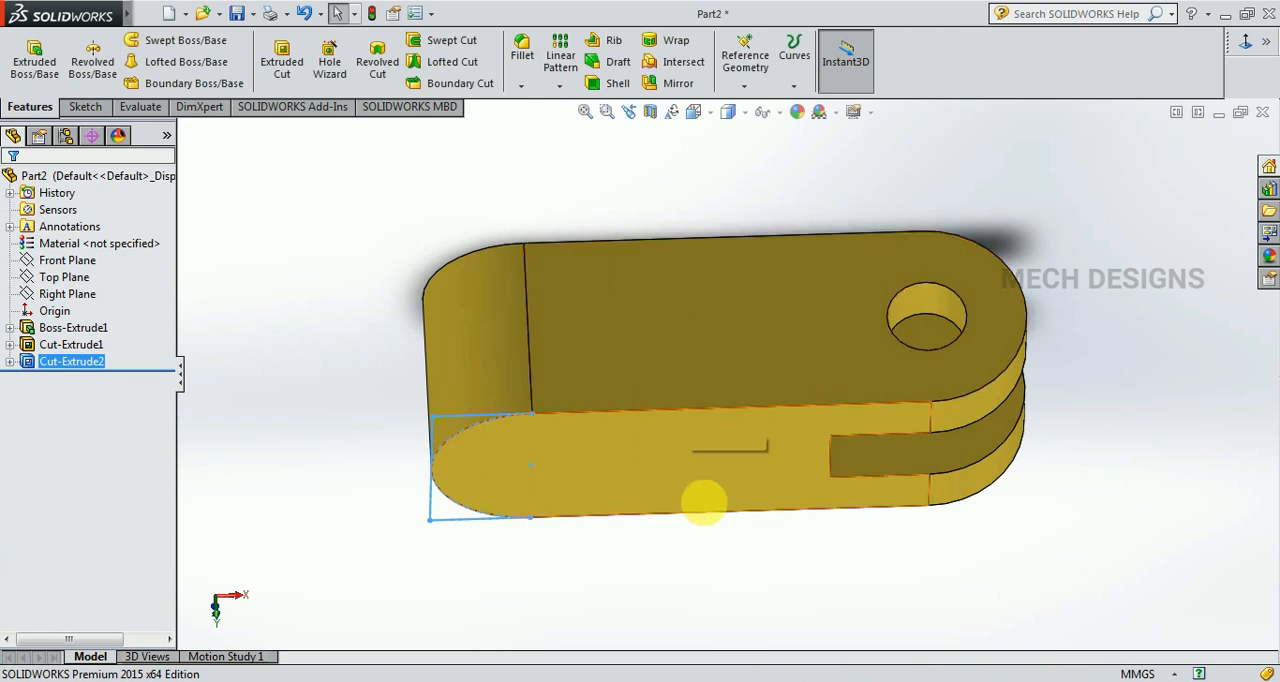
Start a sketch on the flat side face with the slot opening and draw a circle about 11.4 mm in radius near the rounded end.
{"action": "middle_click_drag", "start_coordinate": [709, 594], "coordinate": [714, 514]}
{"action": "left_click", "coordinate": [620, 424]}
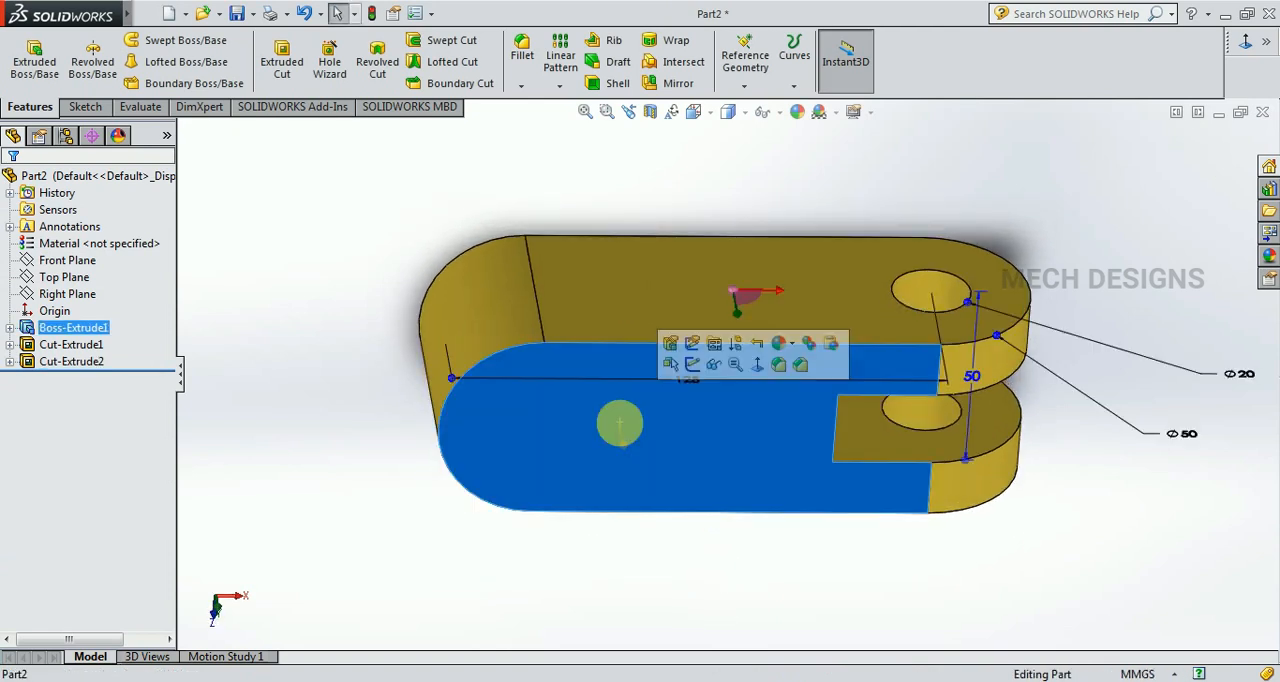
{"action": "left_click", "coordinate": [548, 412]}
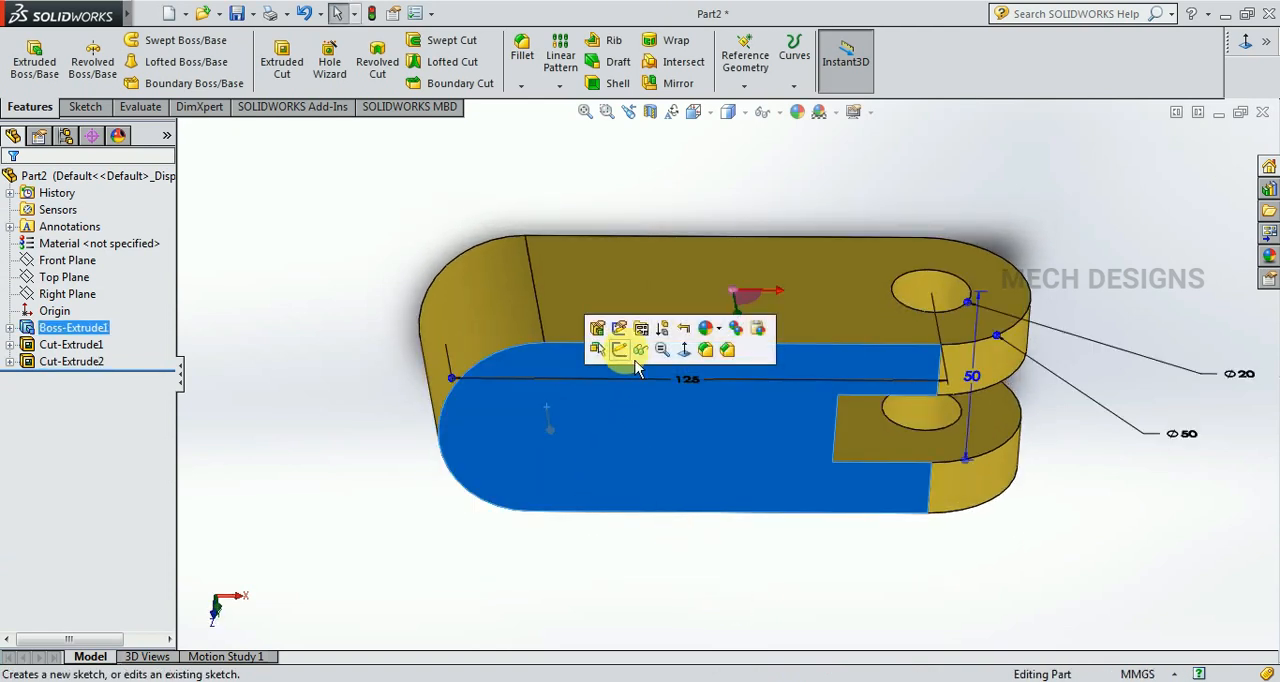
{"action": "left_click", "coordinate": [620, 348]}
{"action": "left_click", "coordinate": [1246, 43]}
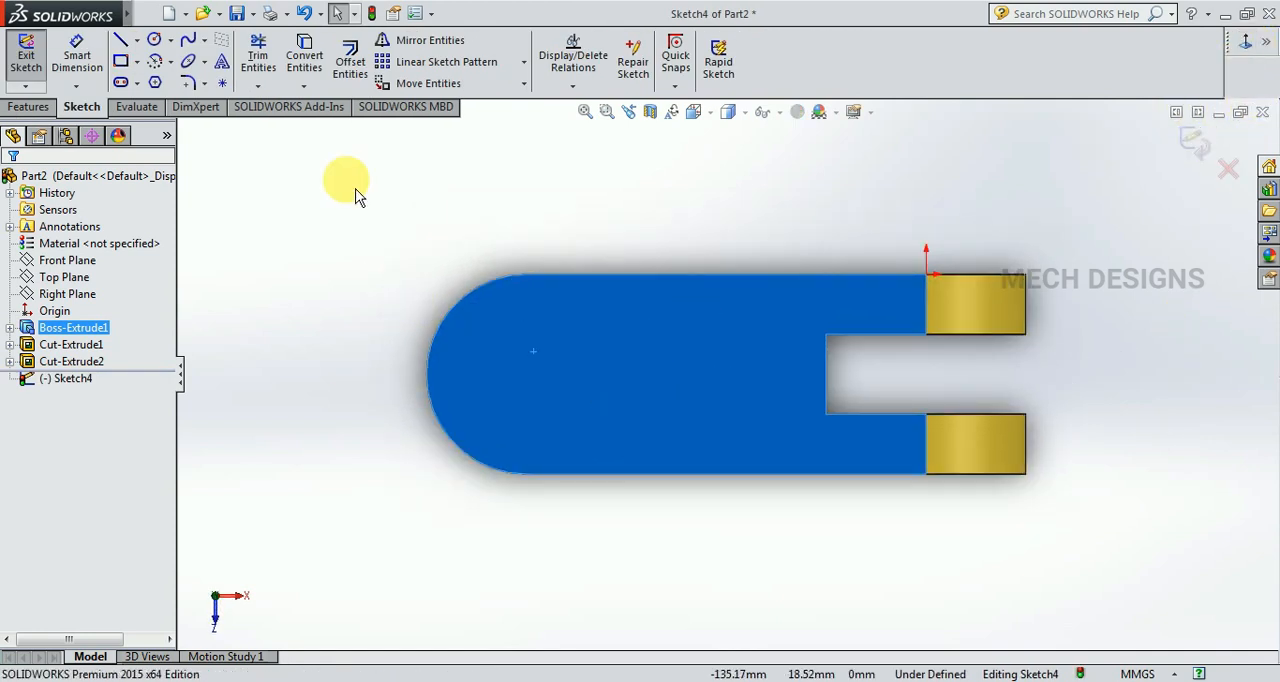
{"action": "left_click", "coordinate": [298, 256]}
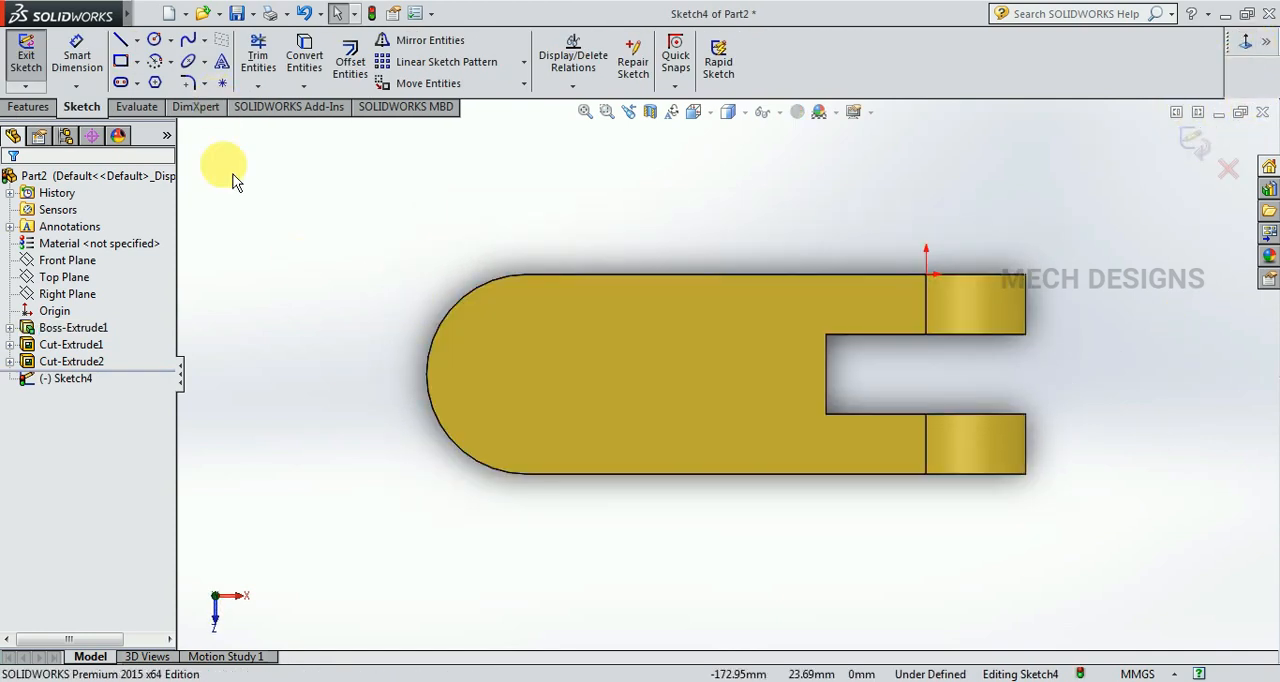
{"action": "left_click", "coordinate": [154, 39]}
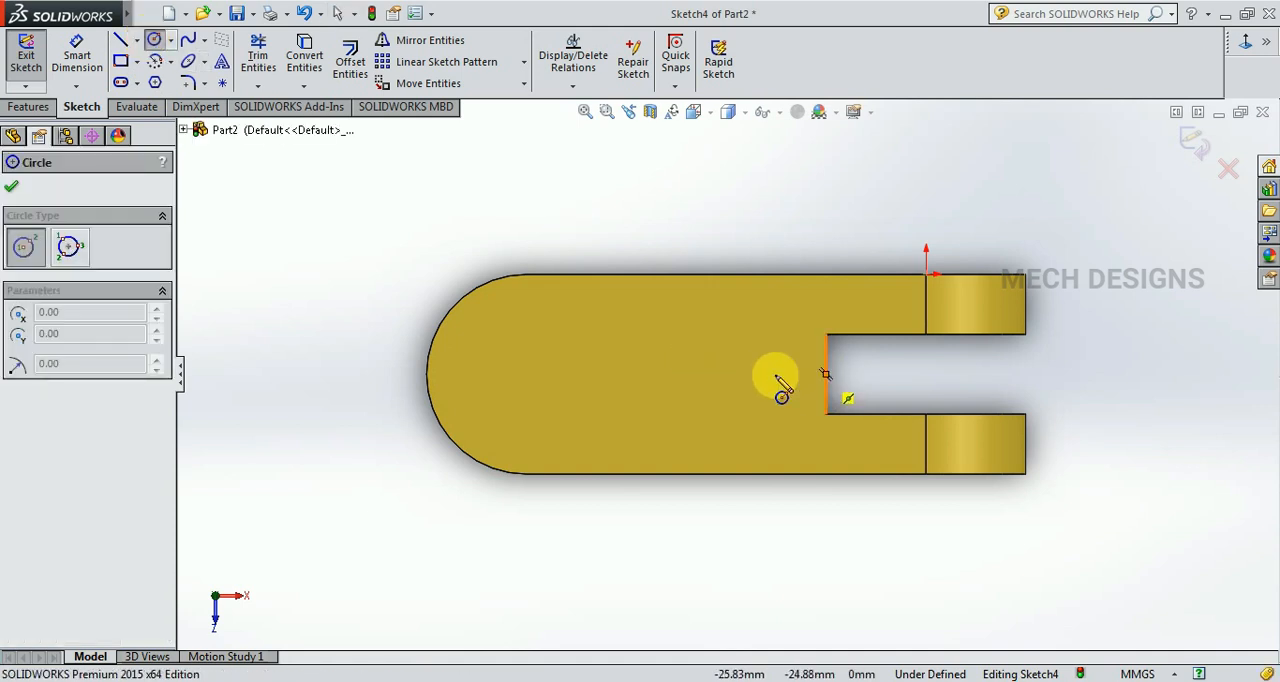
{"action": "left_click", "coordinate": [530, 373]}
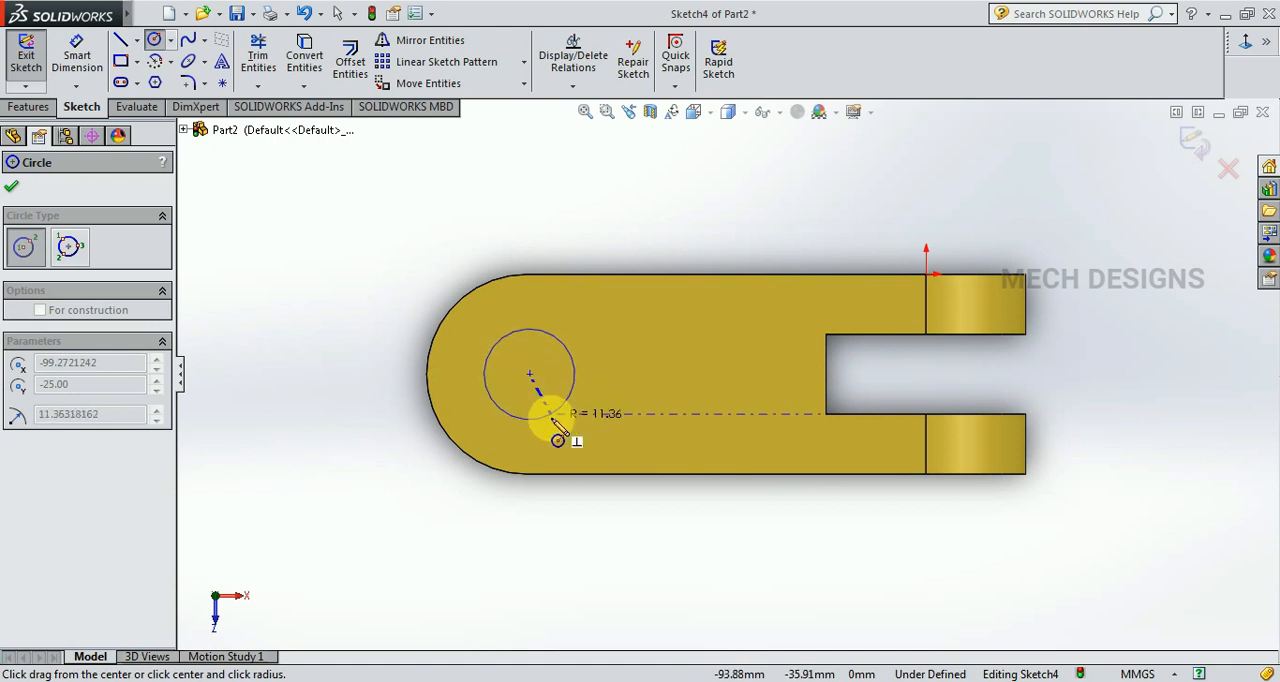
{"action": "left_click", "coordinate": [550, 417]}
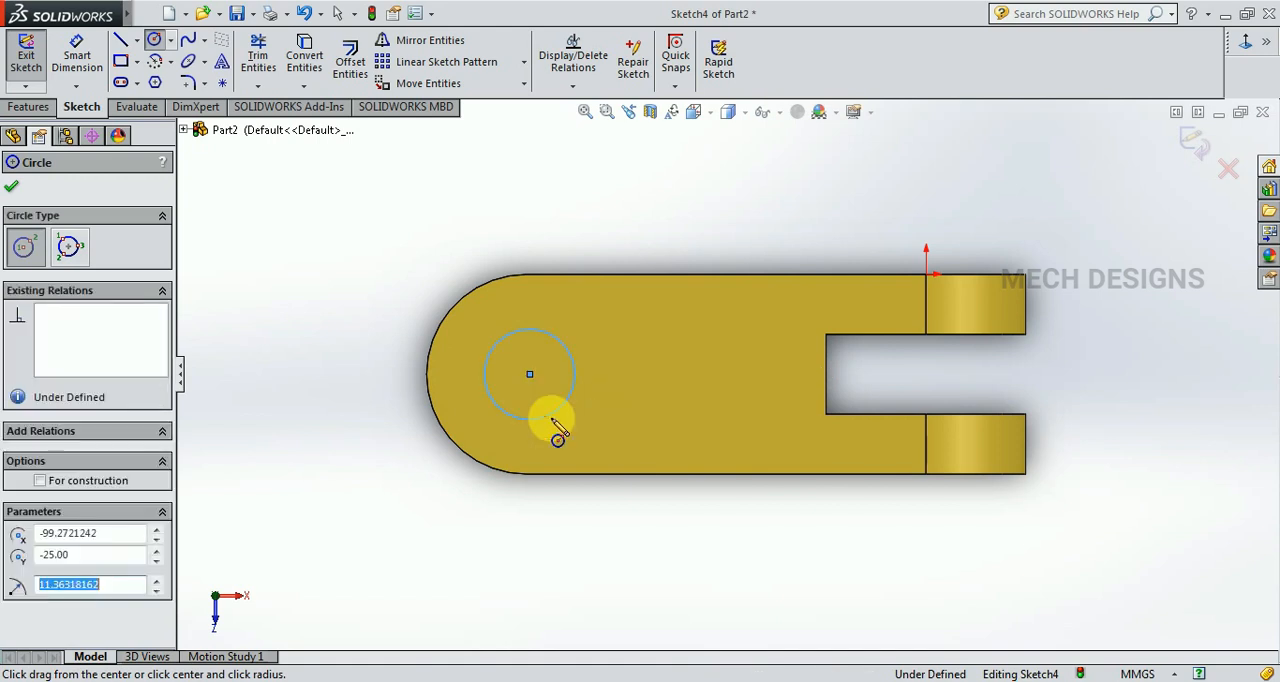
Dimension the hole circle's diameter as 20 mm.
{"action": "left_click", "coordinate": [83, 74]}
{"action": "left_click", "coordinate": [543, 336]}
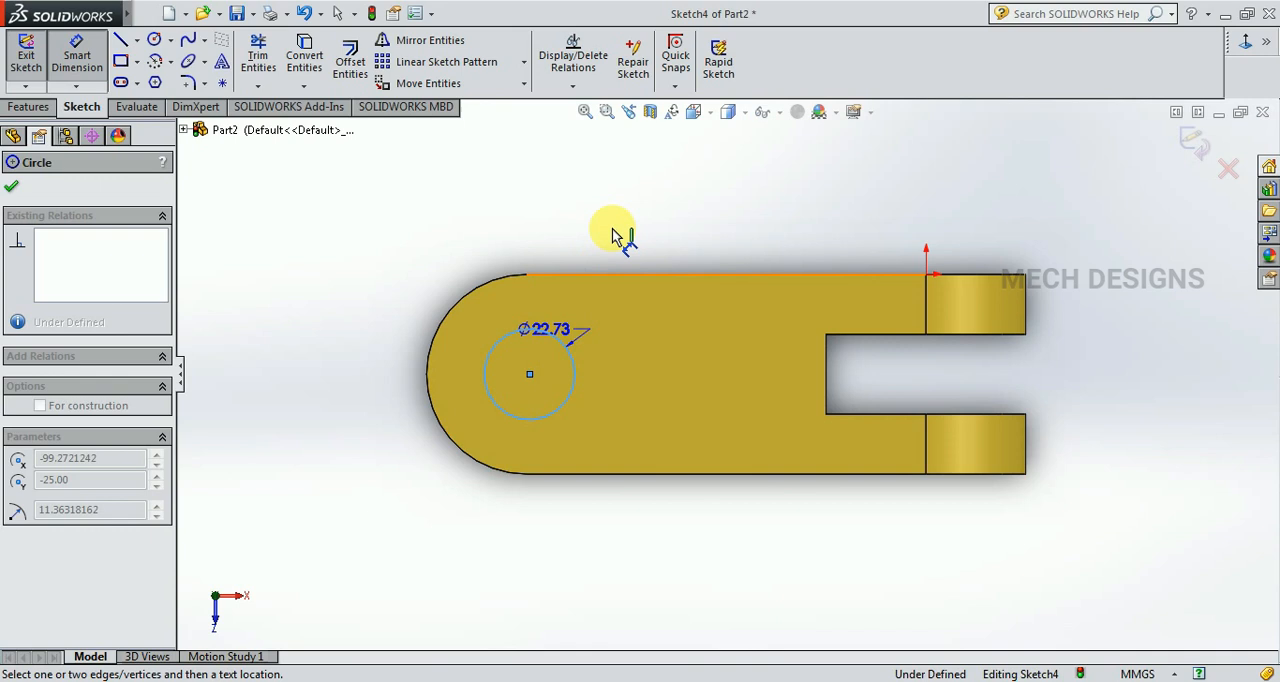
{"action": "left_click", "coordinate": [617, 225]}
{"action": "type", "text": "20"}
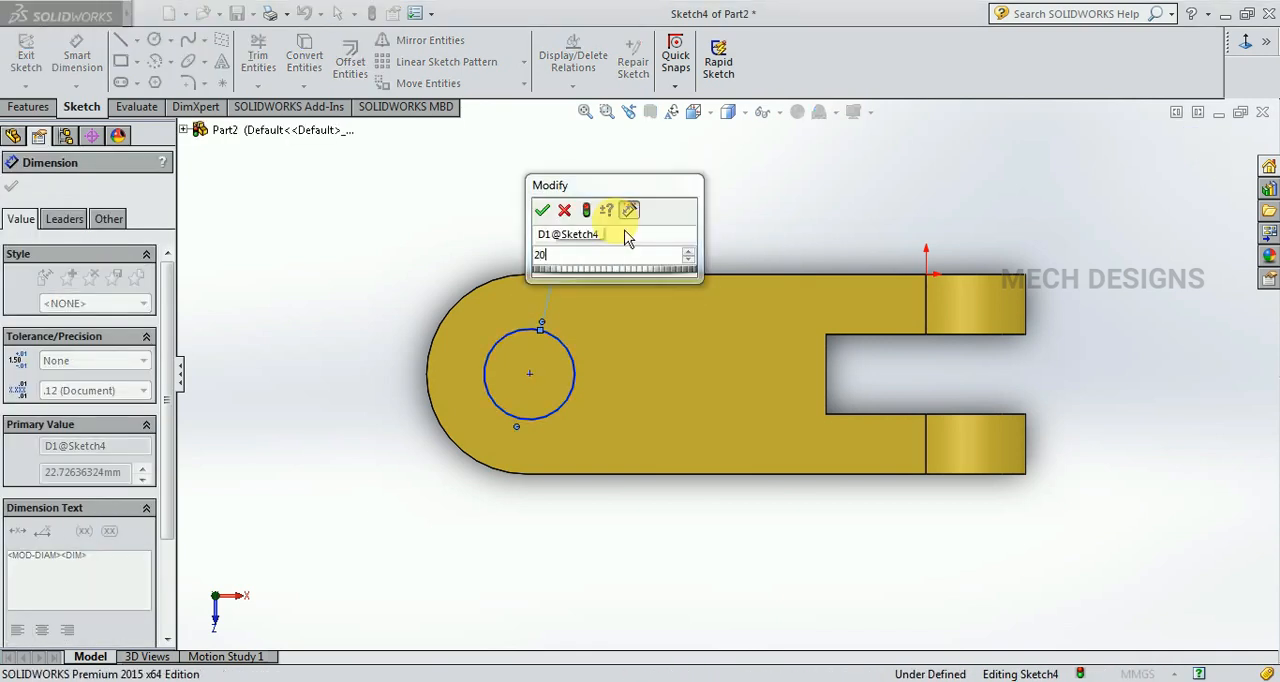
{"action": "key", "text": "Return"}
{"action": "key", "text": "Escape"}
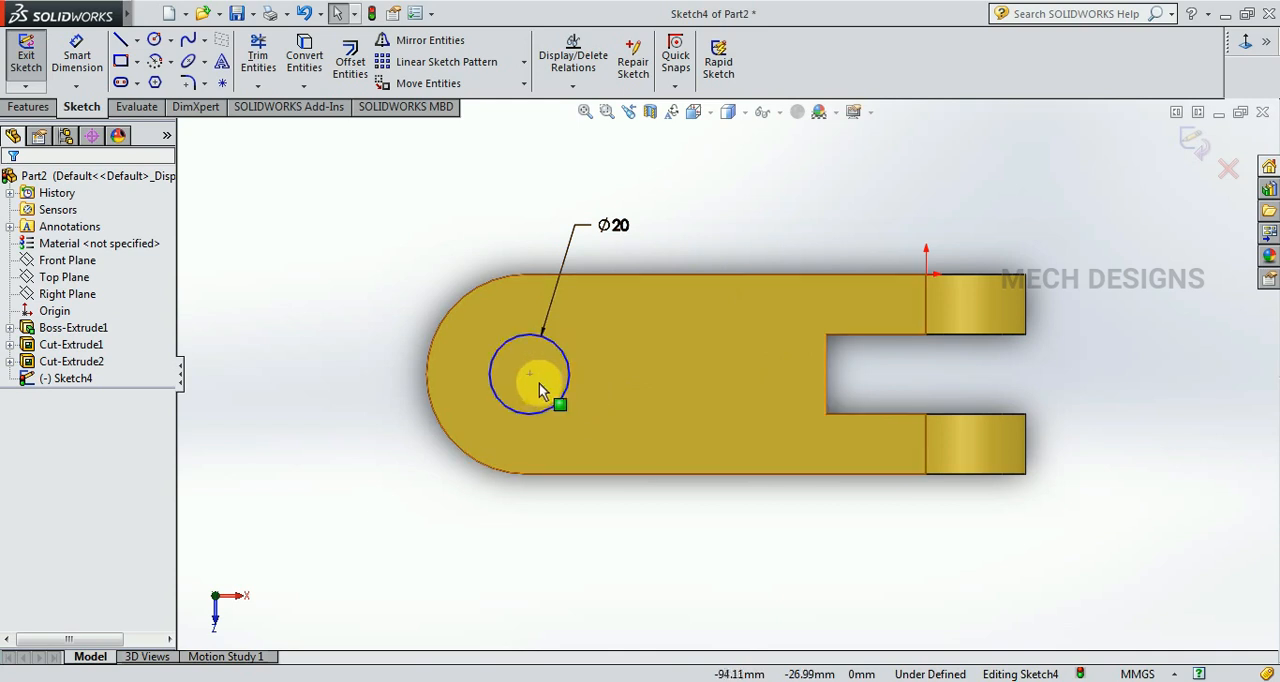
Dimension the horizontal distance from the circle's centre to the slotted end's outer edge as 125 mm.
{"action": "left_click", "coordinate": [76, 55]}
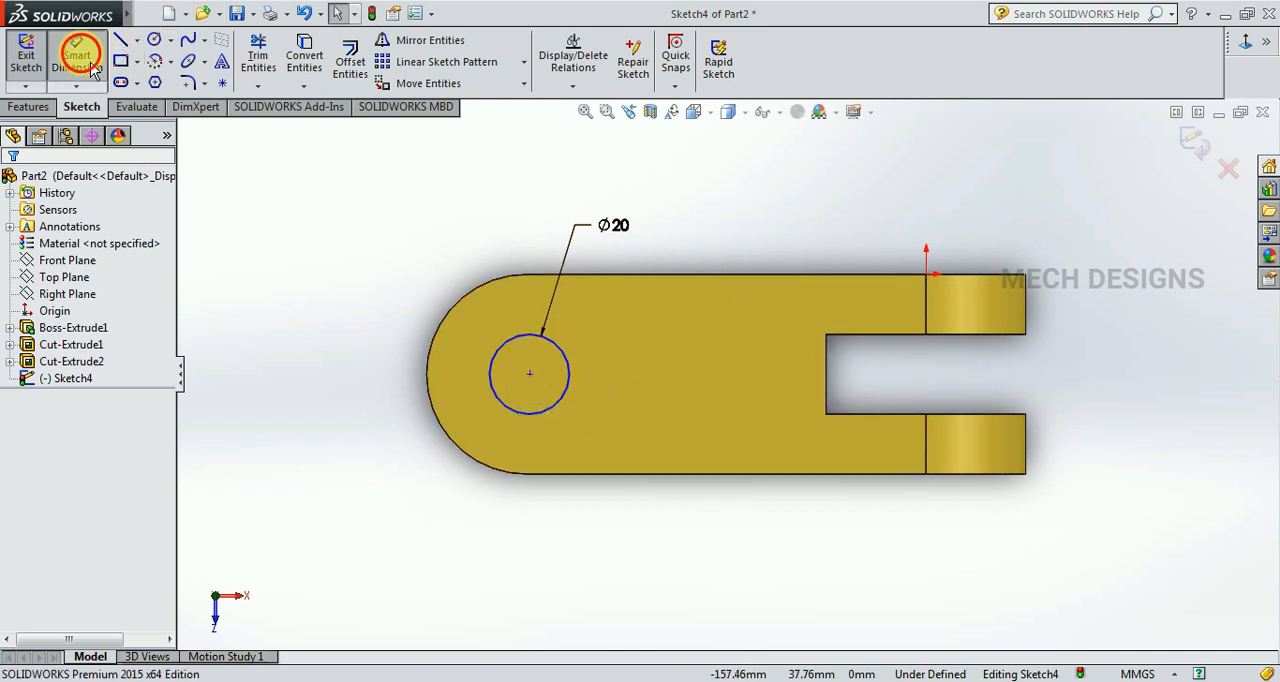
{"action": "left_click", "coordinate": [530, 376]}
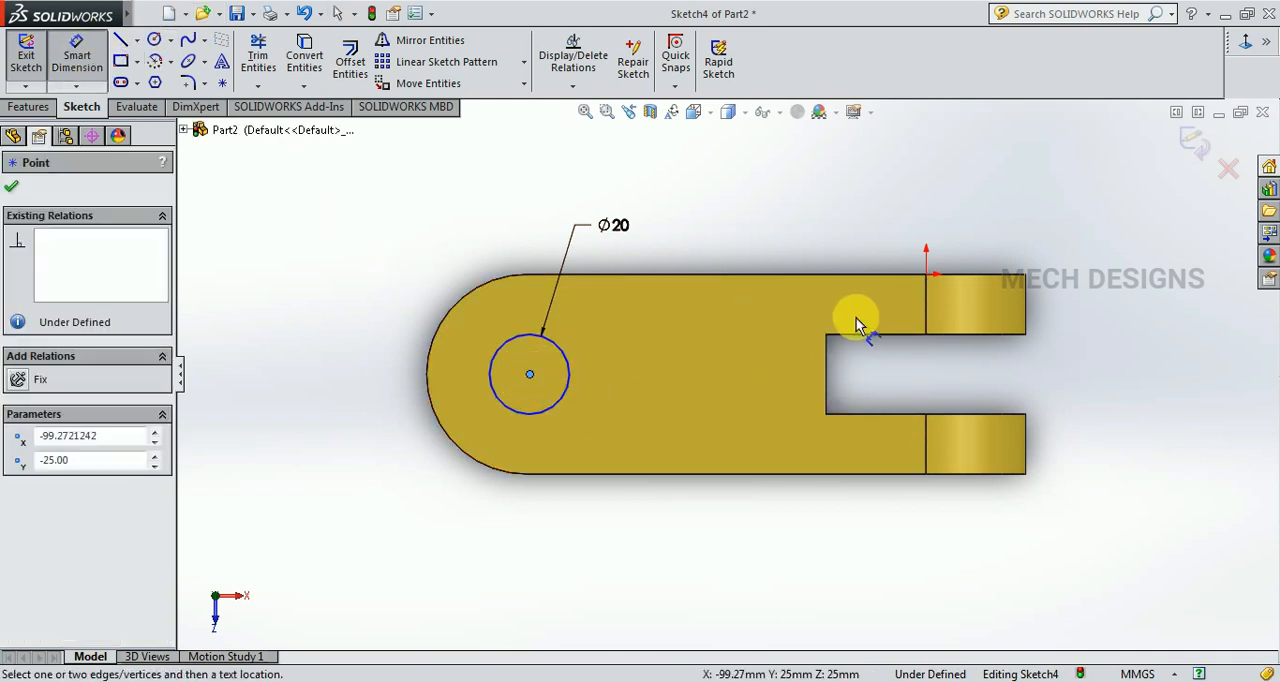
{"action": "left_click", "coordinate": [1030, 308]}
{"action": "left_click", "coordinate": [848, 234]}
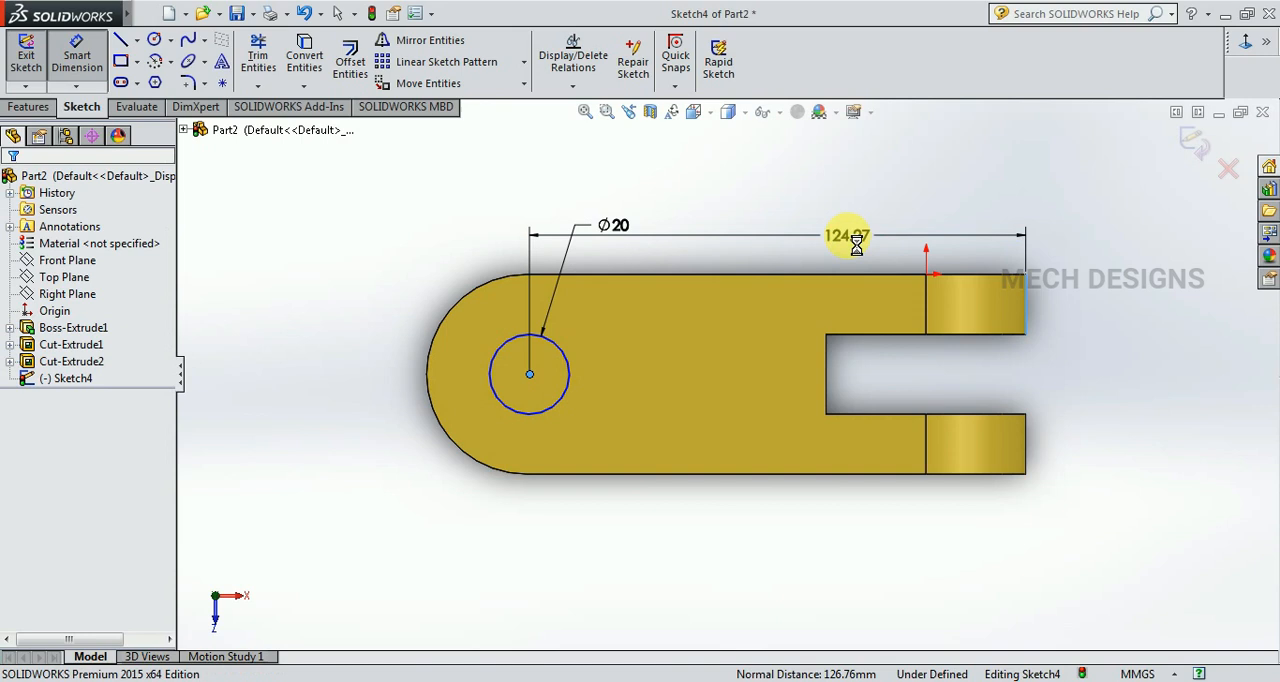
{"action": "type", "text": "125"}
{"action": "key", "text": "Return"}
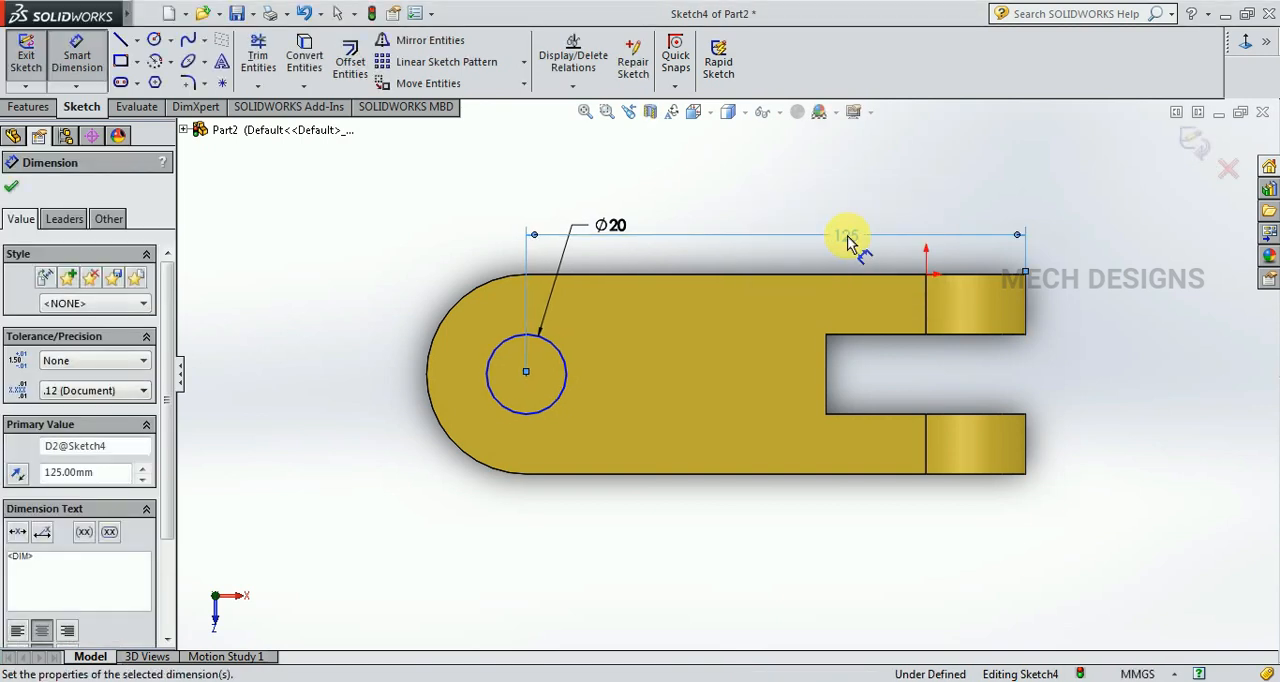
{"action": "key", "text": "Escape"}
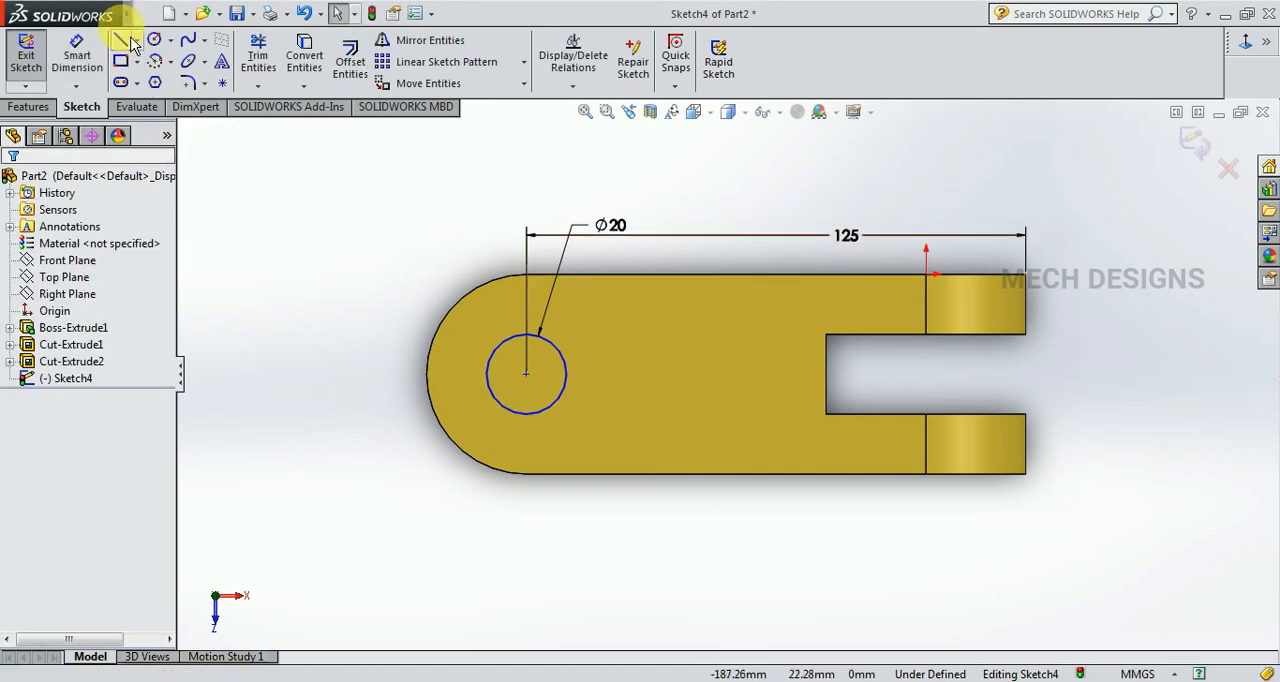
Dimension the circle centre's vertical distance to the face's lower straight edge as 25 mm.
{"action": "left_click", "coordinate": [76, 56]}
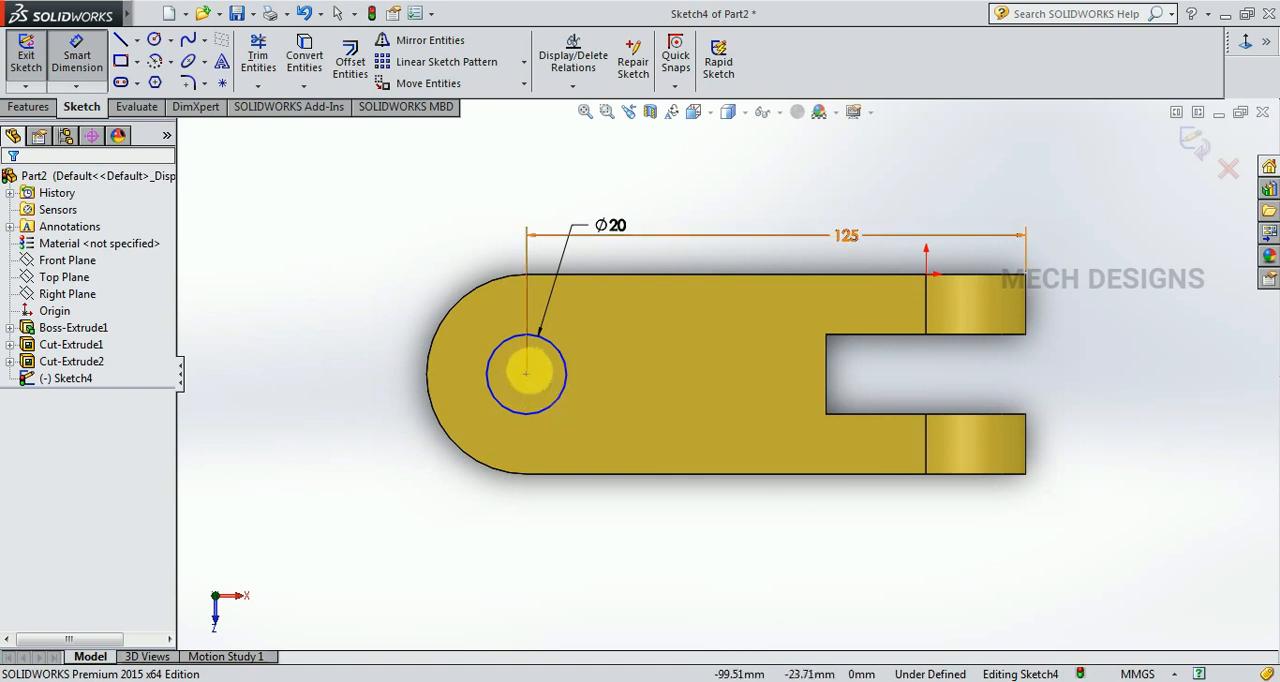
{"action": "left_click", "coordinate": [527, 375]}
{"action": "left_click", "coordinate": [593, 476]}
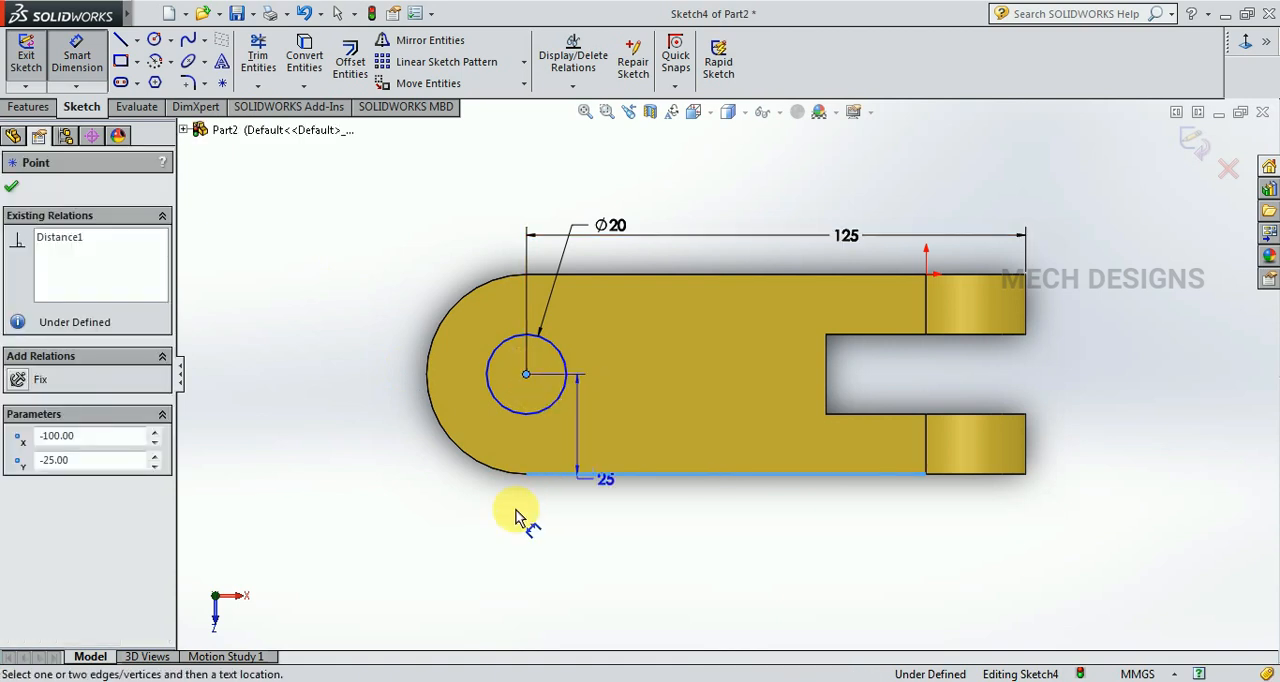
{"action": "left_click", "coordinate": [431, 500]}
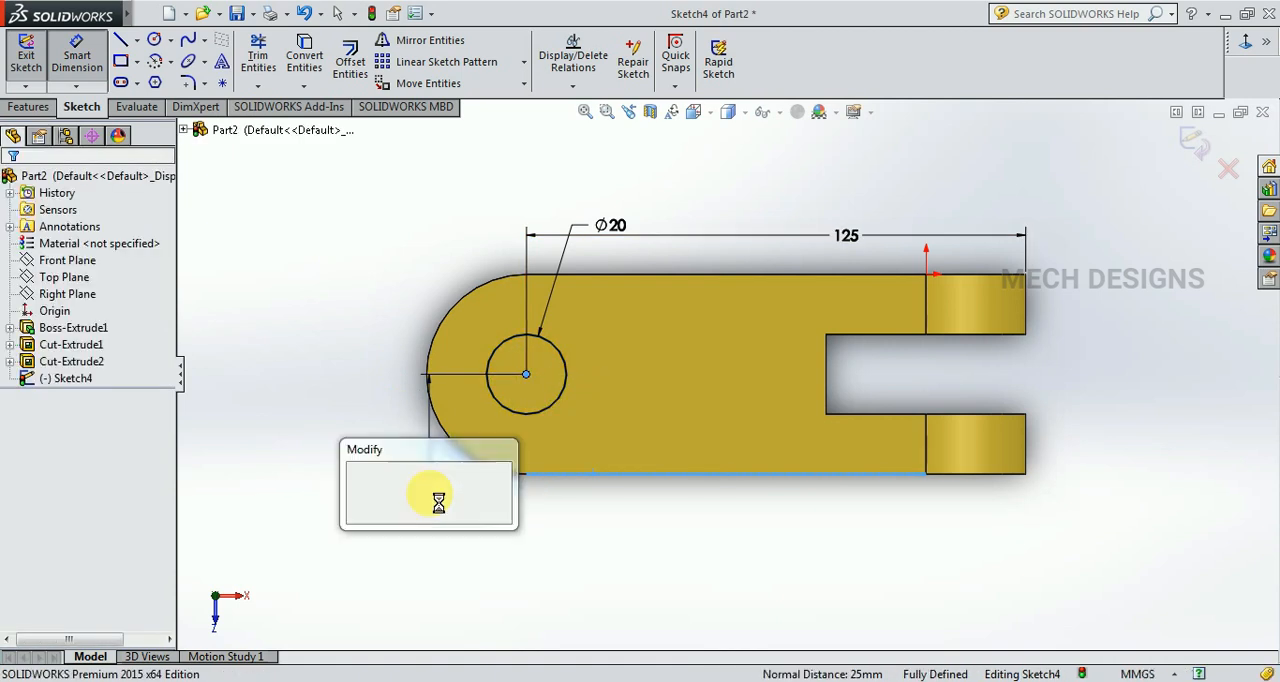
{"action": "left_click", "coordinate": [356, 482]}
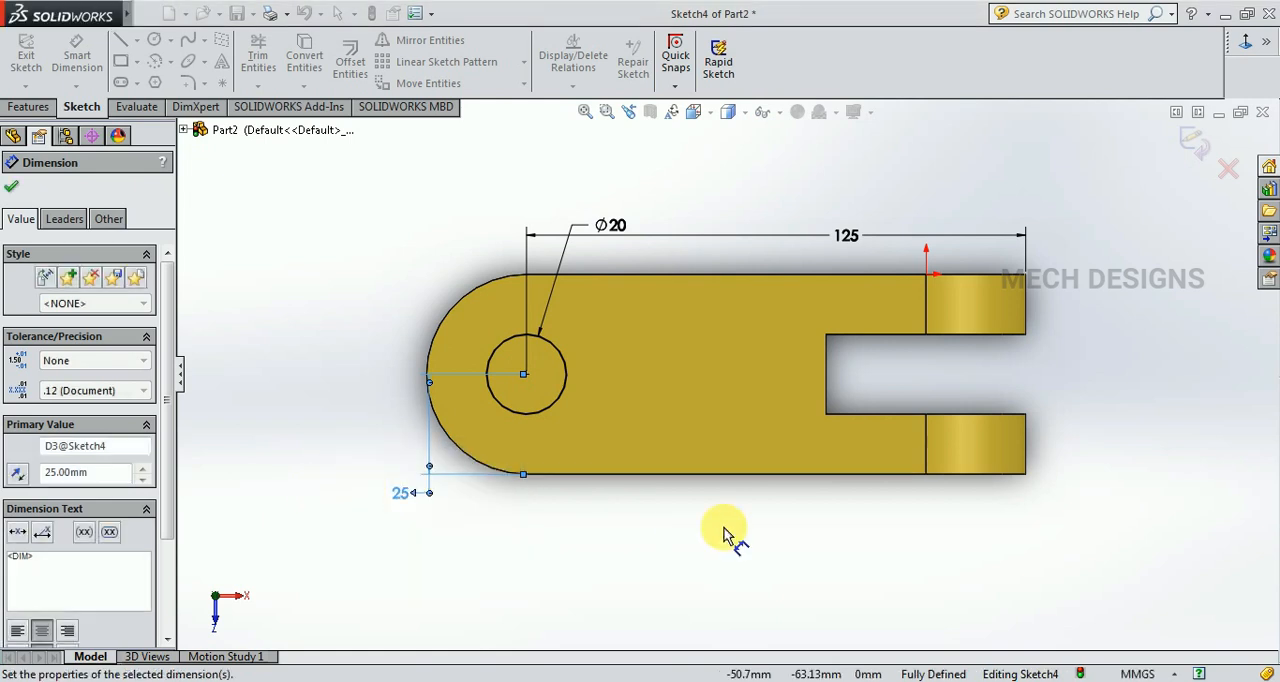
{"action": "key", "text": "Escape"}
{"action": "key", "text": "Escape"}
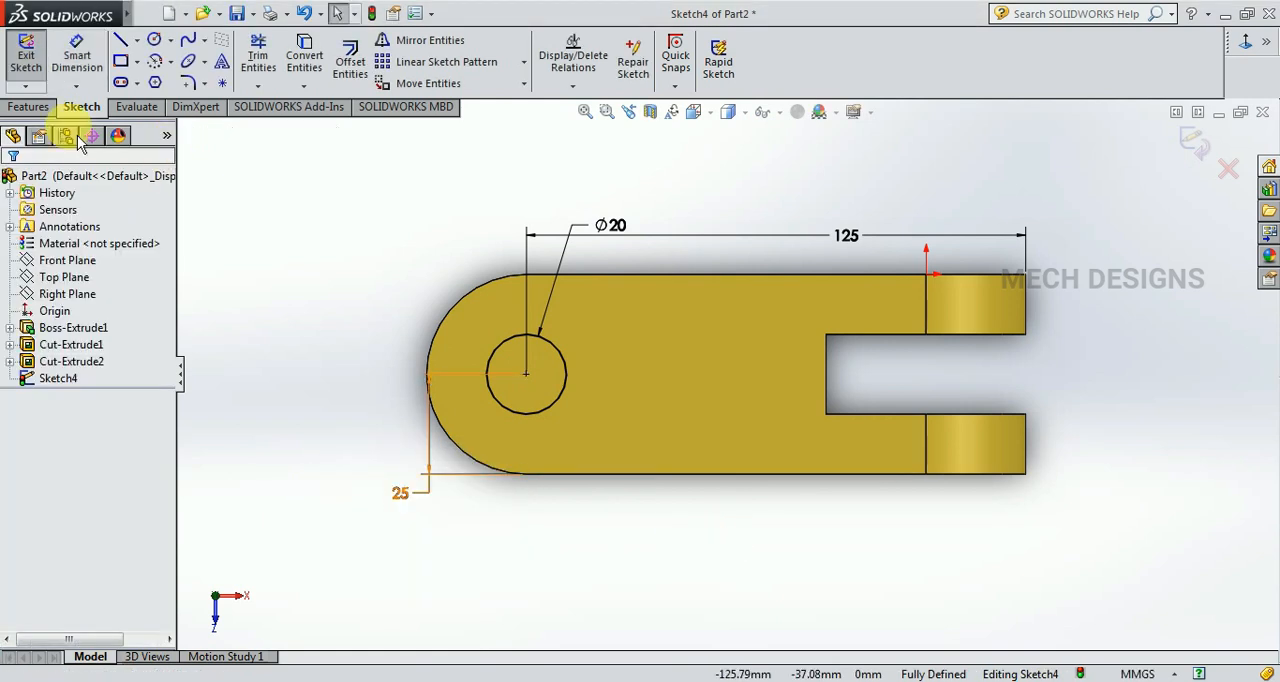
Cut-extrude the 20 mm circle with a blind depth of 50 mm through the body.
{"action": "left_click", "coordinate": [28, 107]}
{"action": "left_click", "coordinate": [282, 61]}
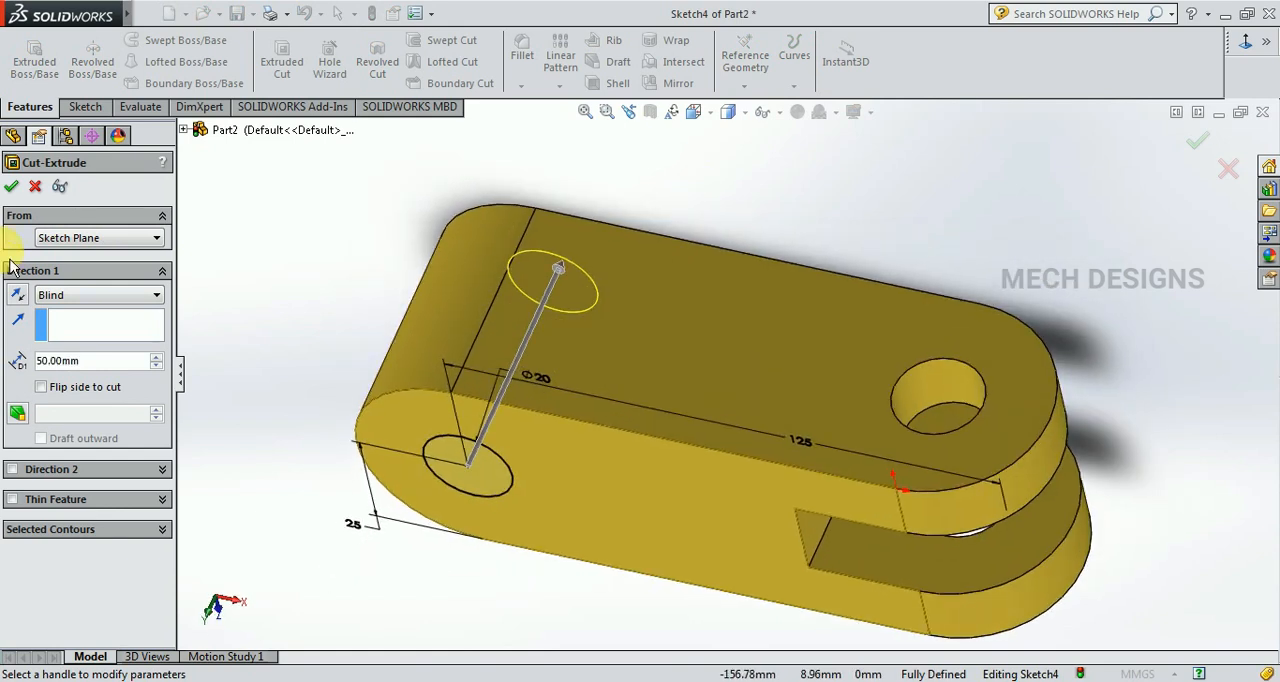
{"action": "left_click", "coordinate": [11, 186]}
Start a sketch on the flat face containing the fork-end hole and view it normal to the screen.
{"action": "middle_click_drag", "start_coordinate": [526, 573], "coordinate": [613, 635]}
{"action": "scroll", "coordinate": [578, 504], "scroll_direction": "up", "scroll_amount": 3}
{"action": "left_click", "coordinate": [572, 543]}
{"action": "middle_click_drag", "start_coordinate": [828, 556], "coordinate": [808, 606]}
{"action": "left_click", "coordinate": [675, 345]}
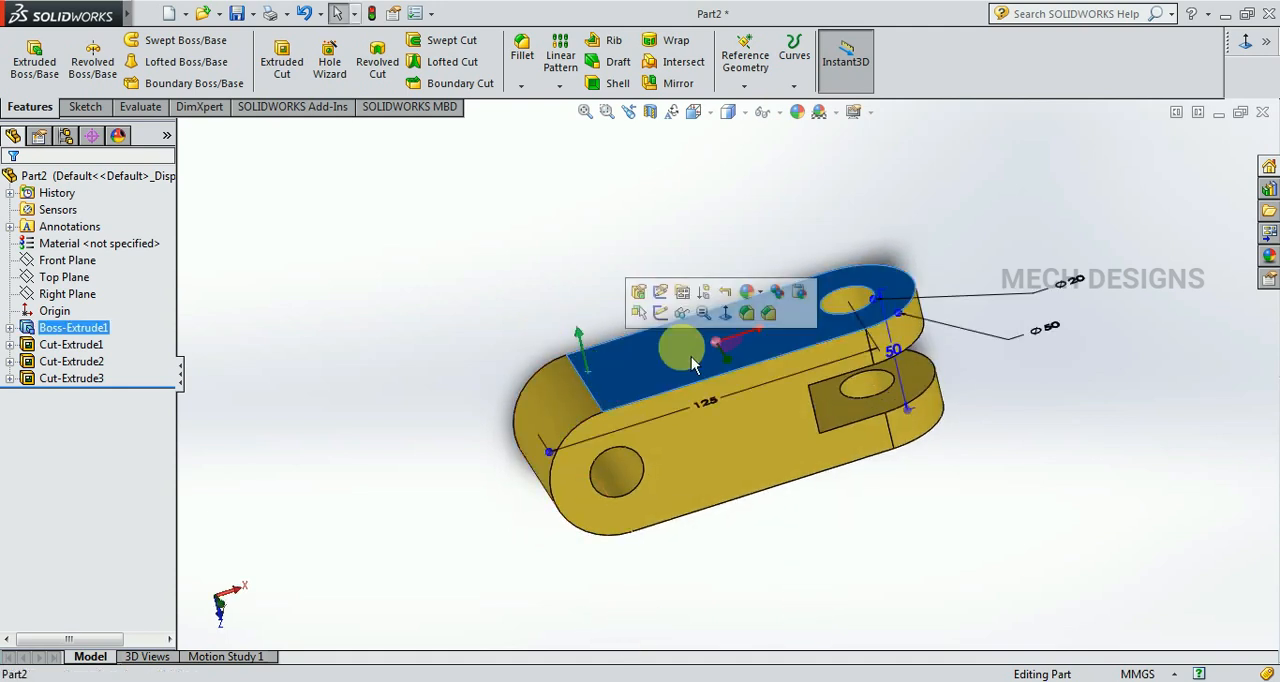
{"action": "left_click", "coordinate": [665, 318]}
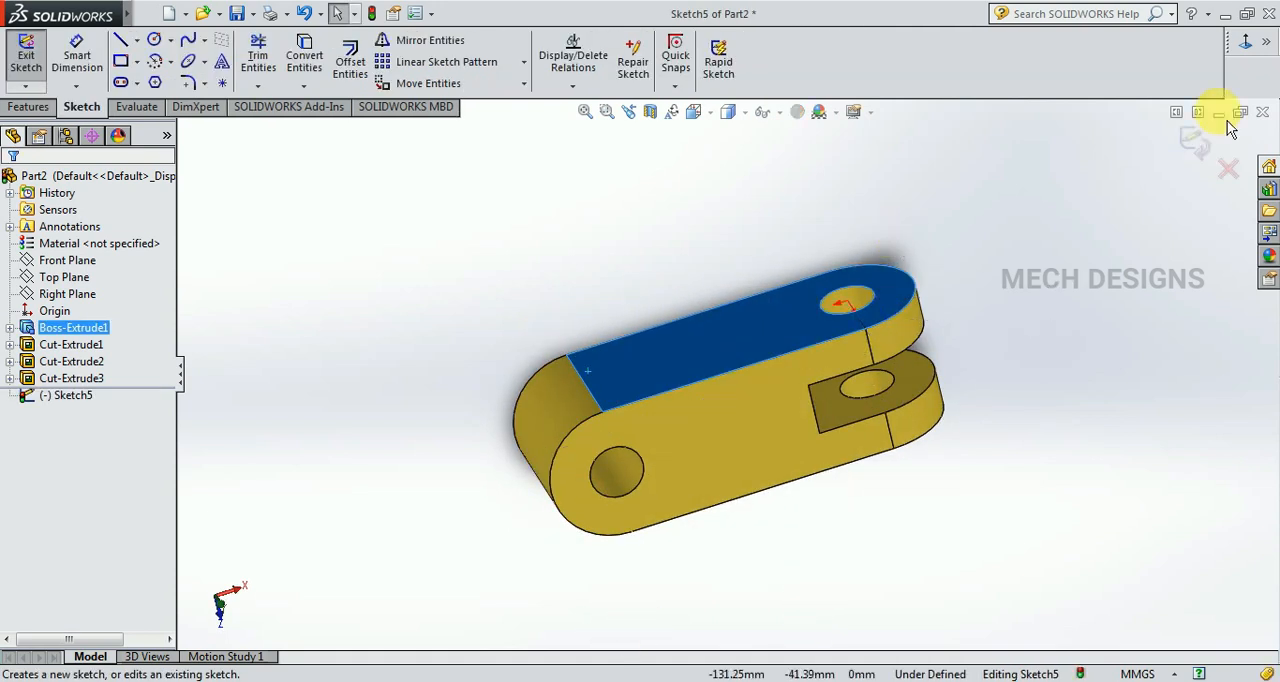
{"action": "left_click", "coordinate": [1245, 43]}
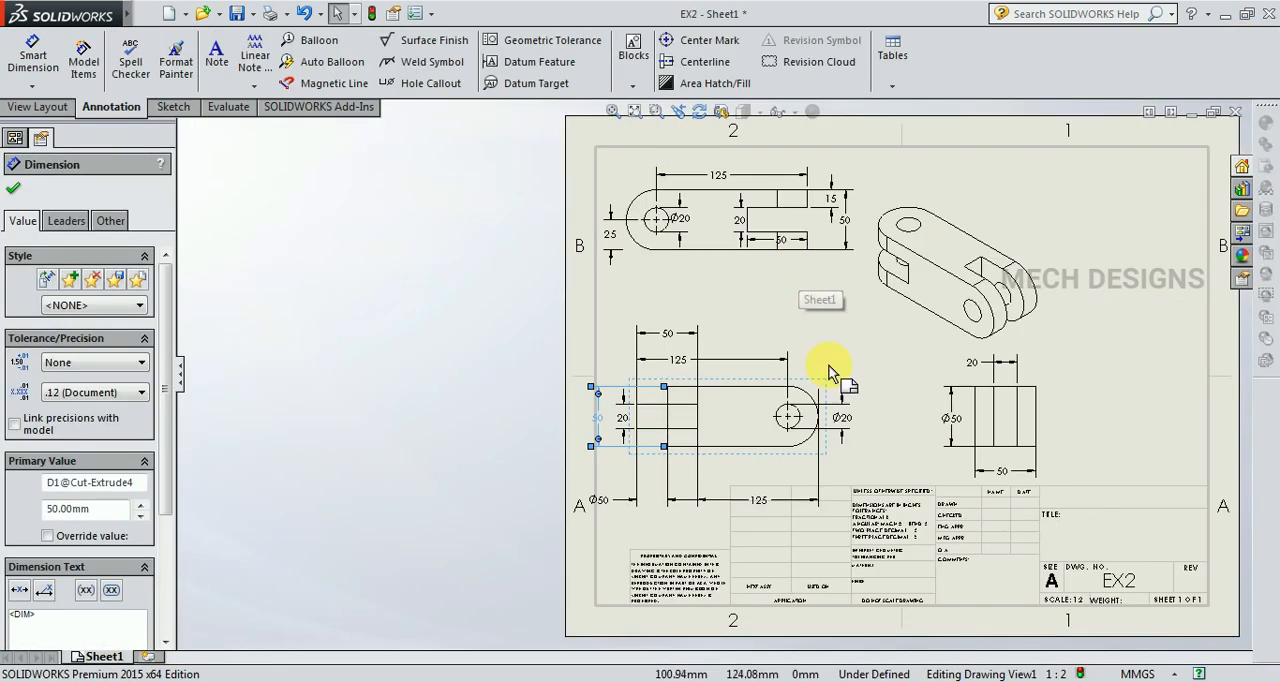
In the EX2 drawing, move the upper view's overall 50 mm height dimension farther out from the view, and return to the part.
{"action": "scroll", "coordinate": [849, 281], "scroll_direction": "down", "scroll_amount": 2}
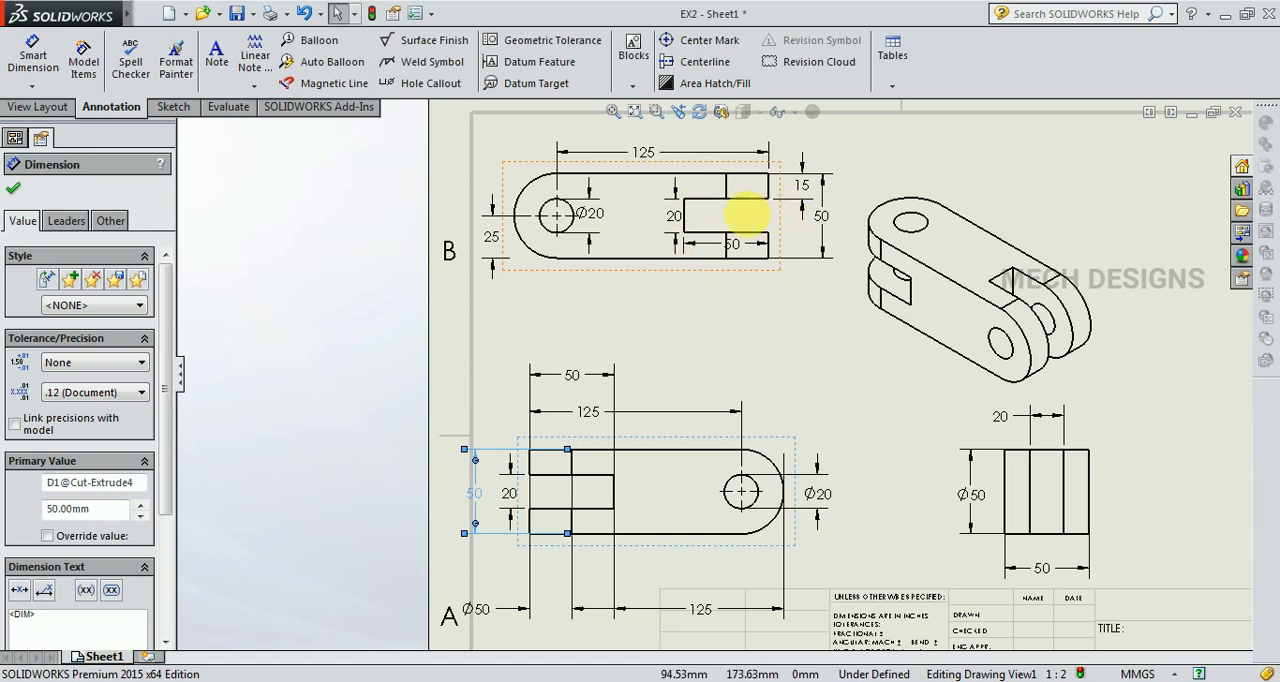
{"action": "left_click_drag", "start_coordinate": [820, 215], "coordinate": [852, 216]}
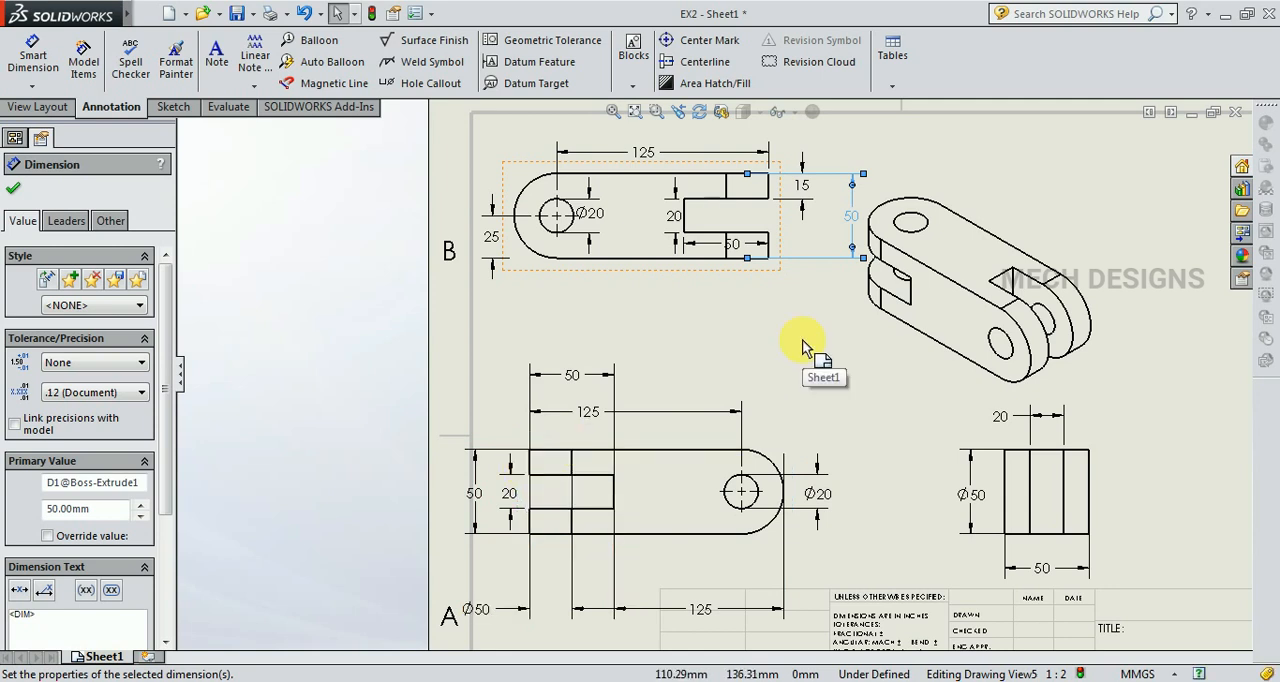
{"action": "key", "text": "ctrl+Tab"}
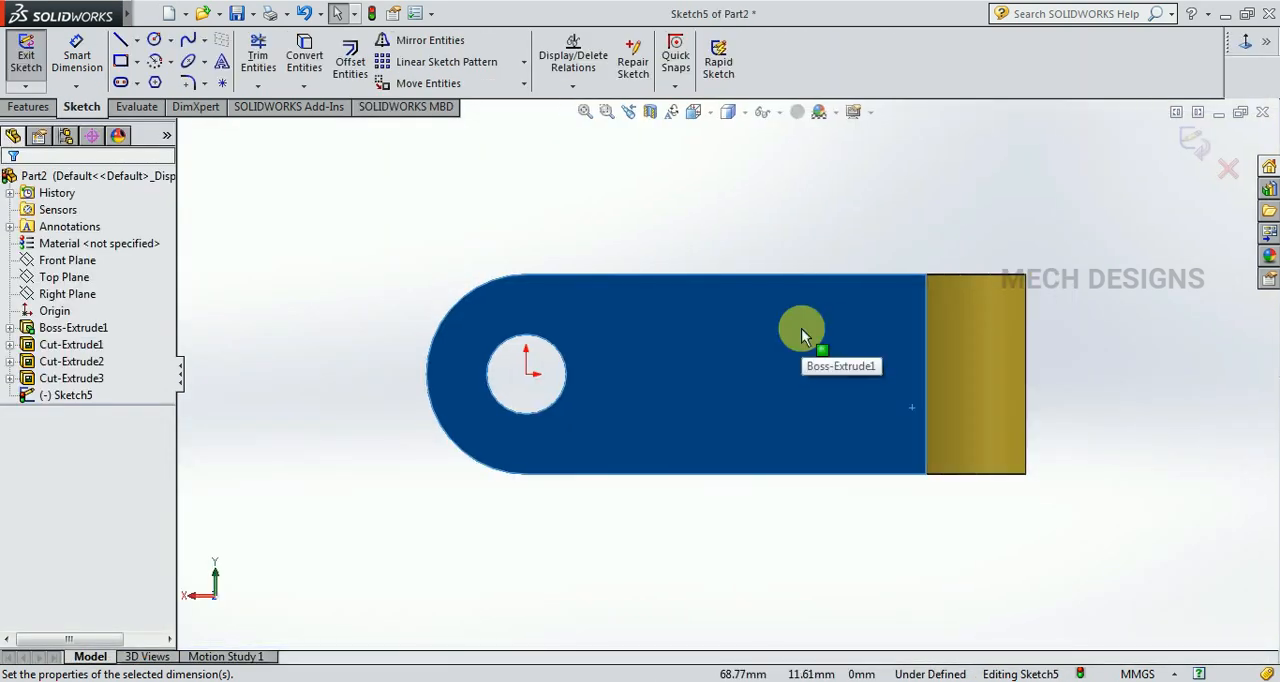
Draw a corner rectangle about 39 mm by 27 mm reaching from the flat face to the outer edge opposite the hole.
{"action": "left_click", "coordinate": [700, 220]}
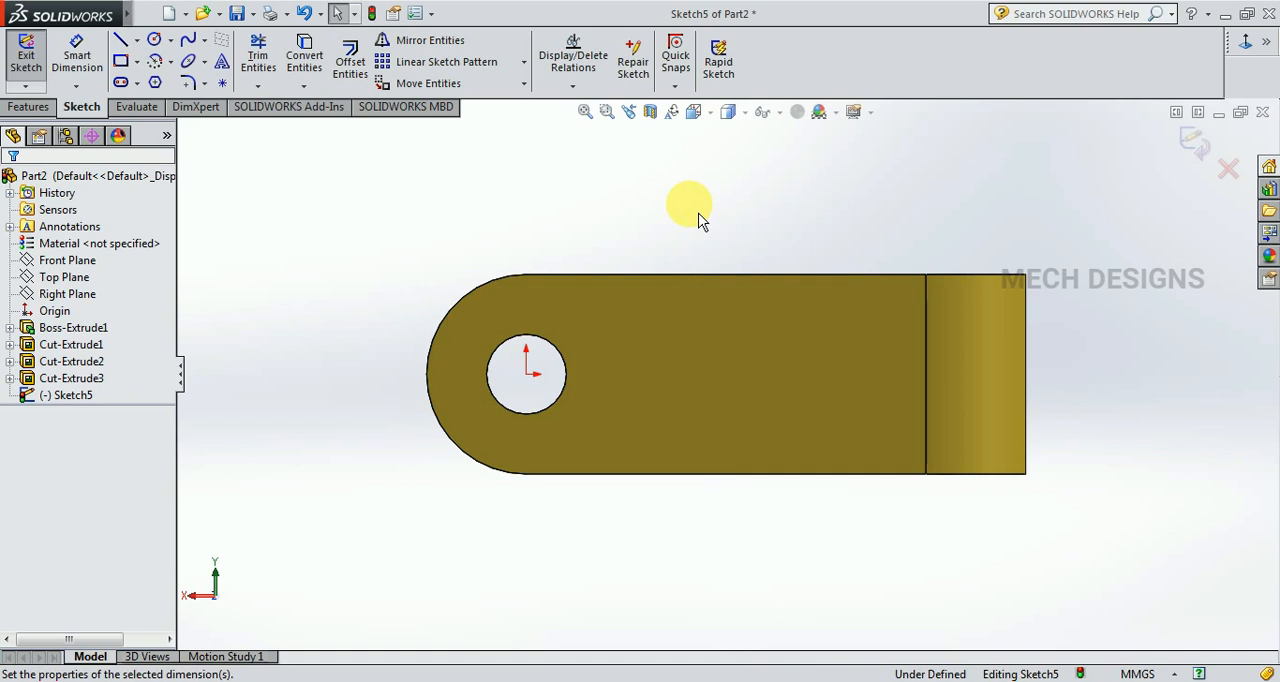
{"action": "left_click", "coordinate": [121, 62]}
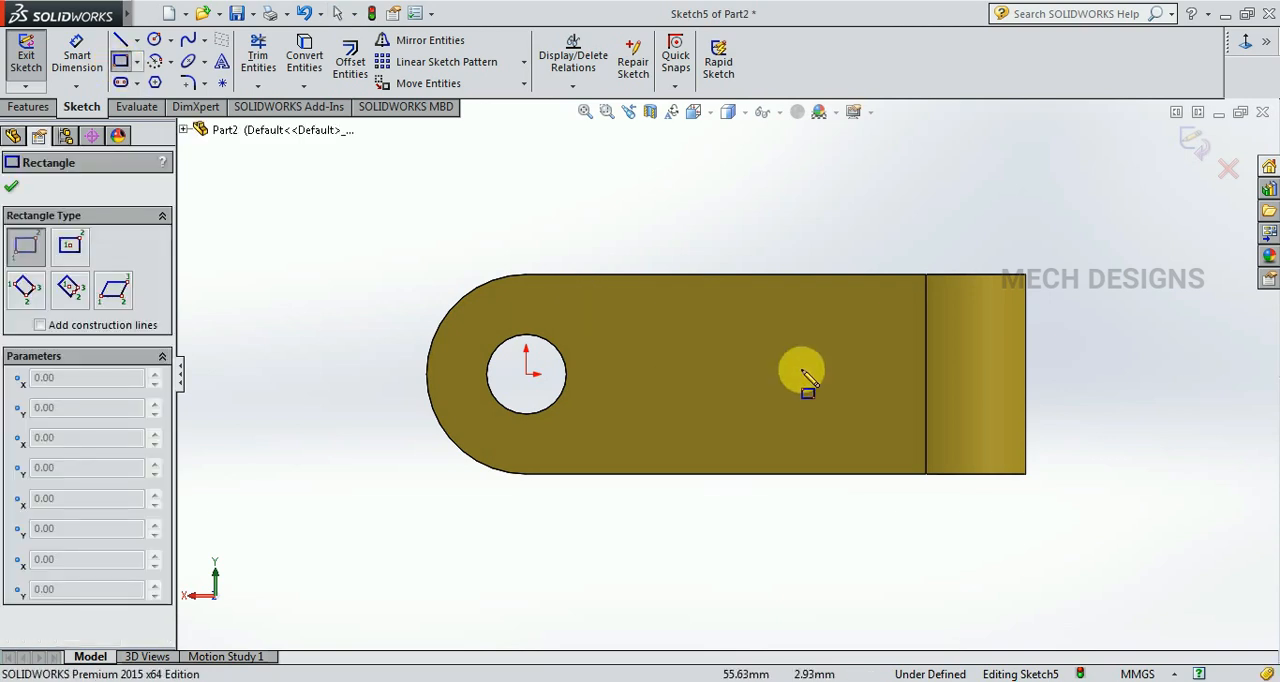
{"action": "left_click", "coordinate": [868, 319]}
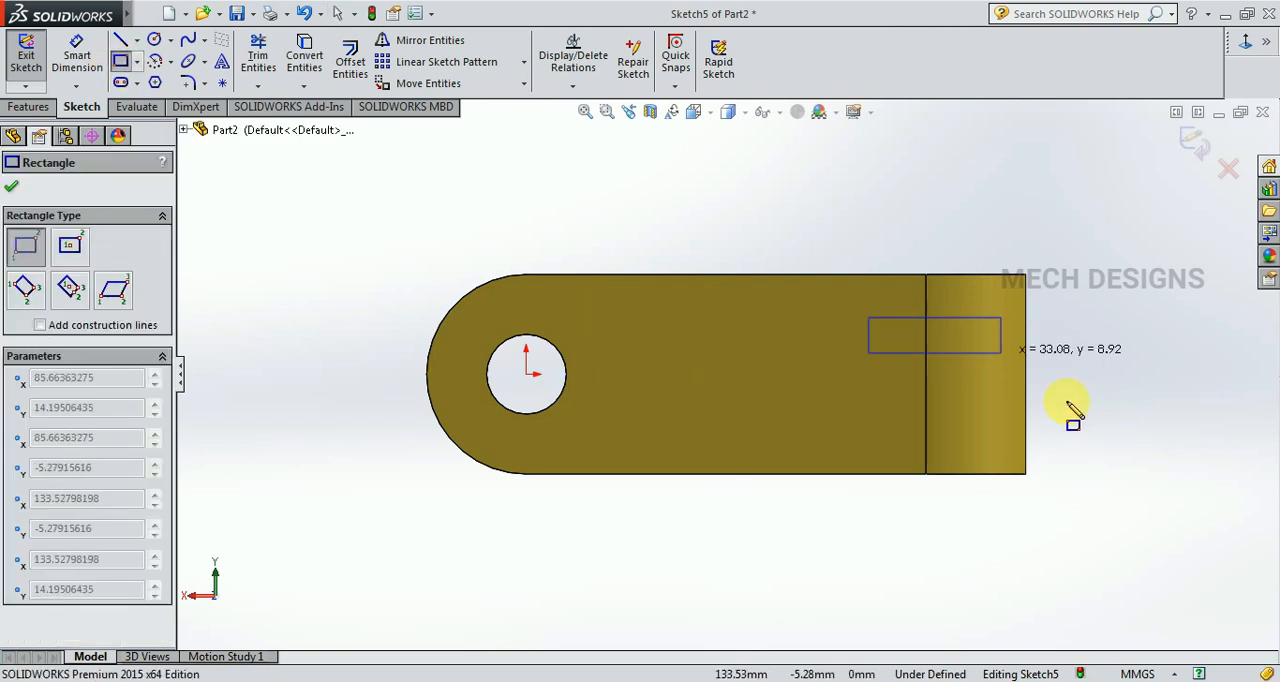
{"action": "left_click", "coordinate": [1022, 428]}
{"action": "key", "text": "Escape"}
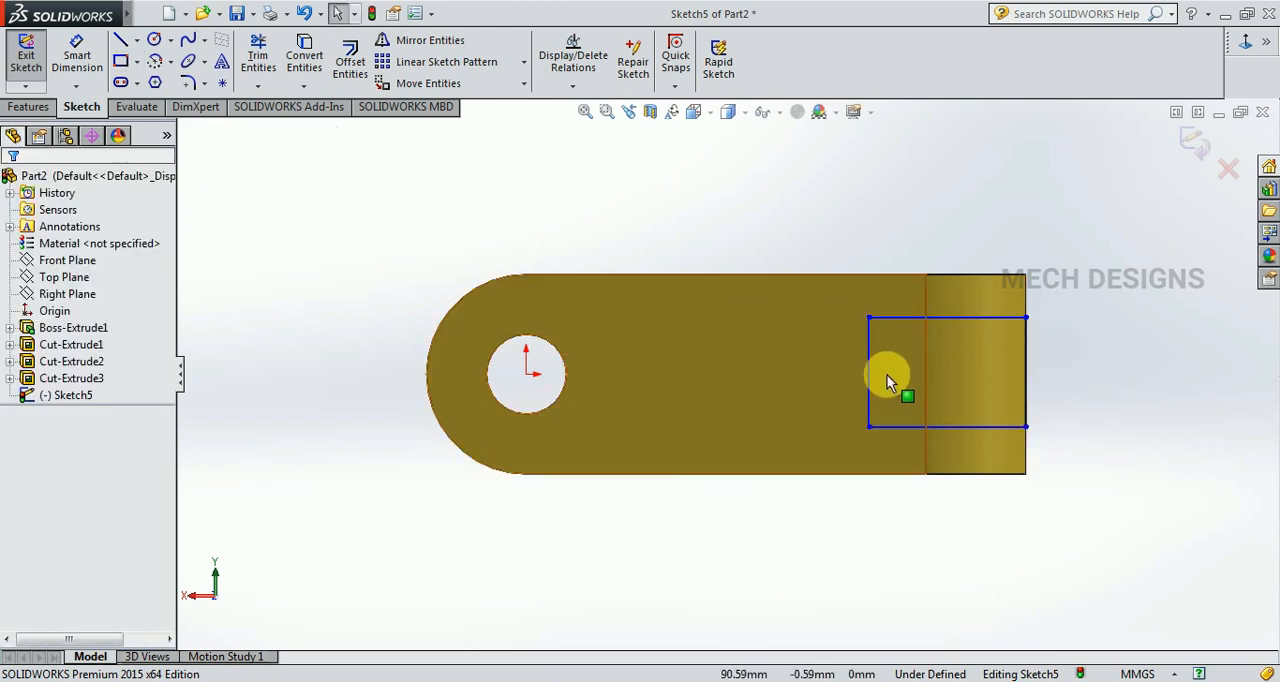
Dimension the rectangle's horizontal length as 50 mm, with the dimension placed above the body.
{"action": "left_click", "coordinate": [77, 55]}
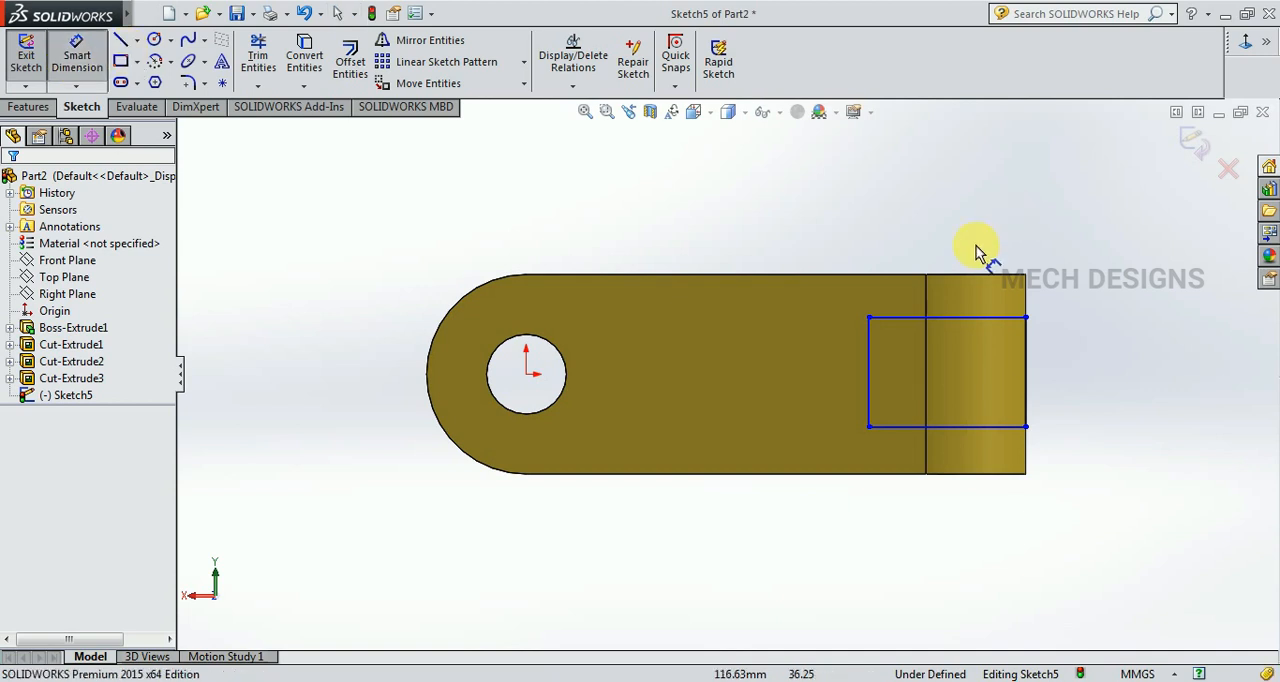
{"action": "left_click", "coordinate": [943, 318]}
{"action": "left_click", "coordinate": [955, 247]}
{"action": "type", "text": "50"}
{"action": "key", "text": "Return"}
{"action": "key", "text": "Escape"}
Dimension the rectangle's vertical inner side as 20 mm.
{"action": "left_click", "coordinate": [95, 70]}
{"action": "left_click", "coordinate": [826, 369]}
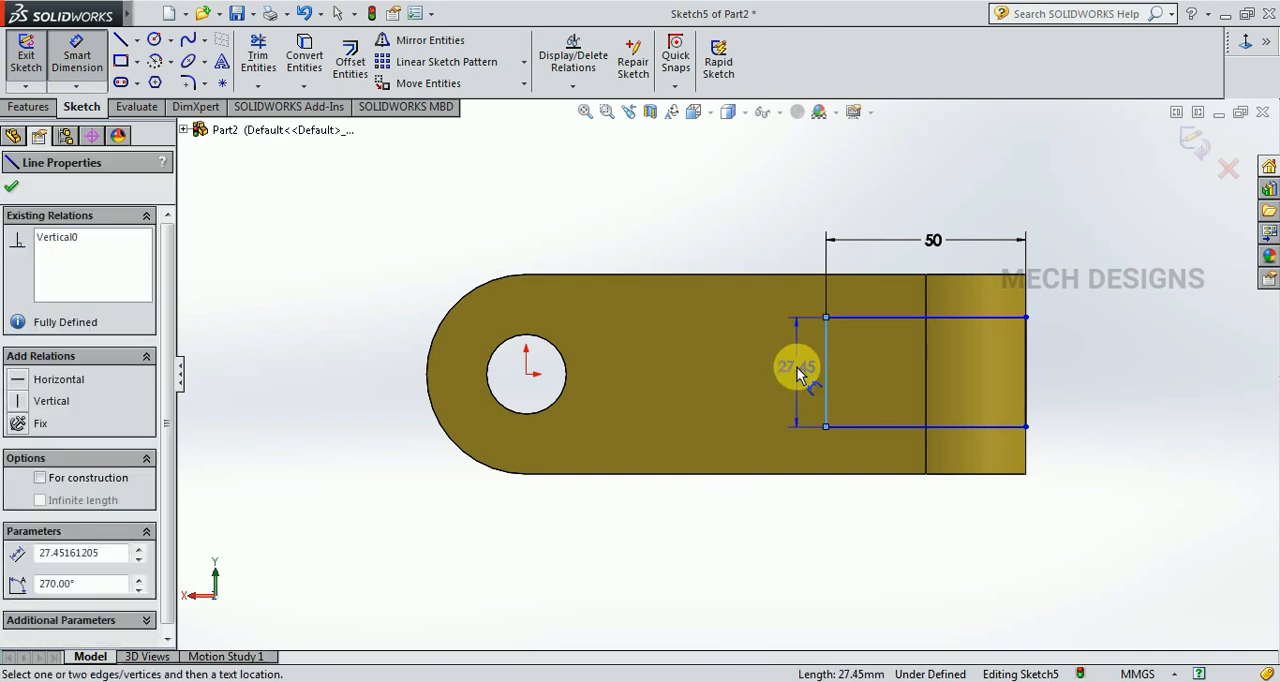
{"action": "left_click", "coordinate": [801, 372]}
{"action": "type", "text": "20"}
{"action": "key", "text": "Return"}
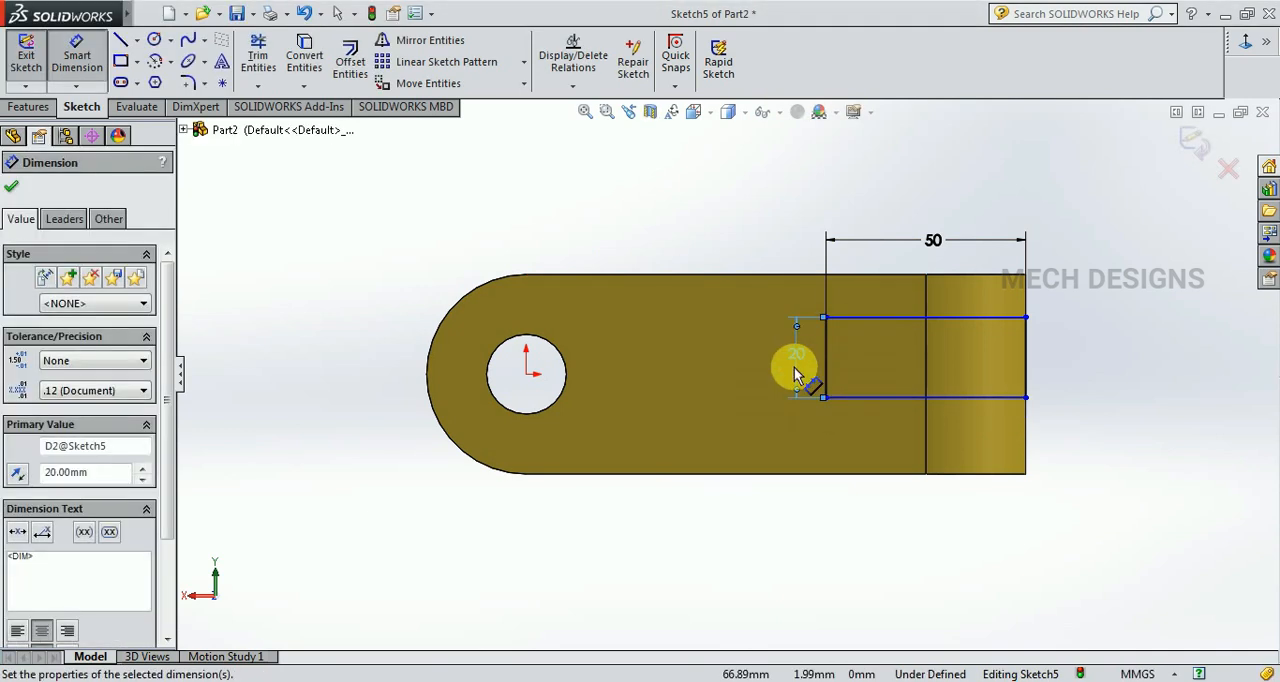
{"action": "key", "text": "Escape"}
Draw a construction centerline from the origin to the midpoint of the rectangle's inner vertical side.
{"action": "left_click", "coordinate": [137, 40]}
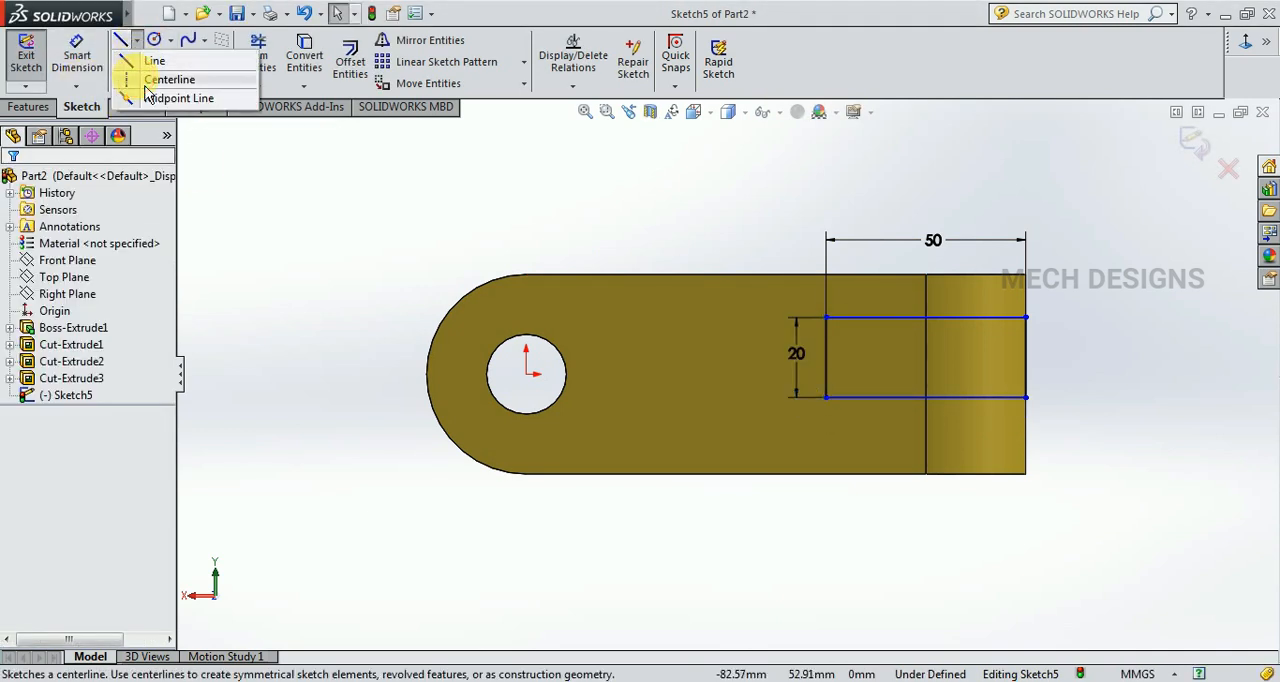
{"action": "left_click", "coordinate": [160, 78]}
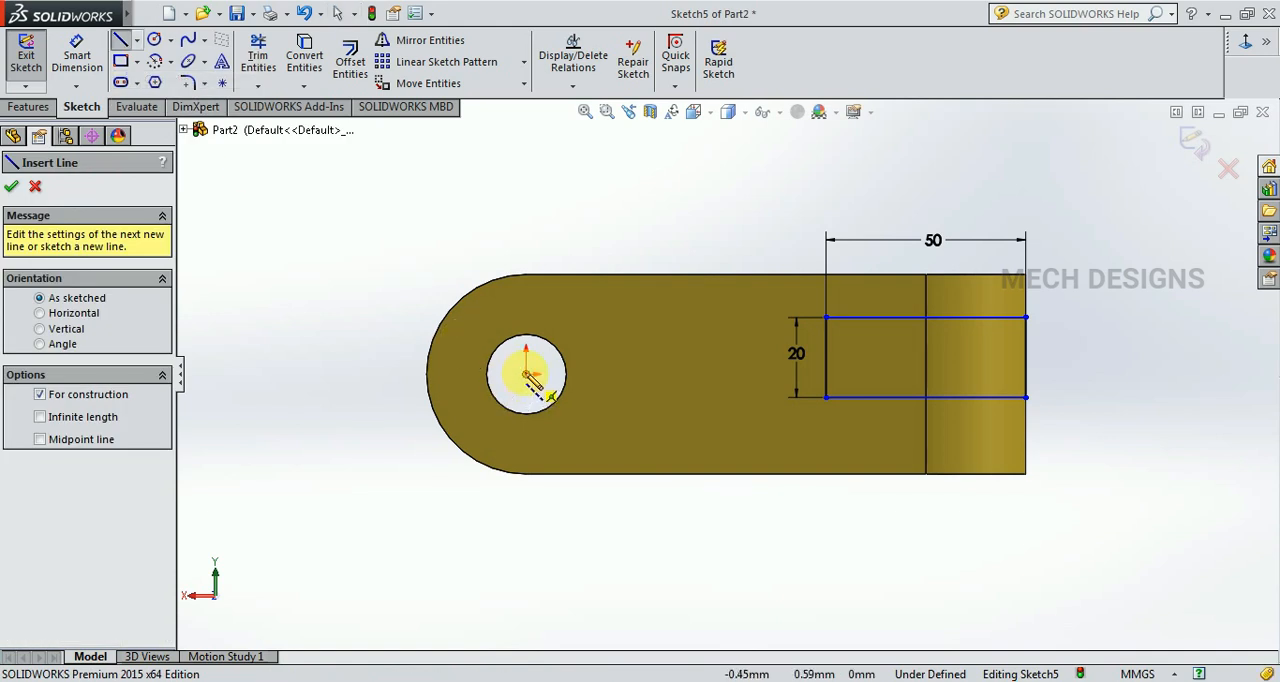
{"action": "left_click", "coordinate": [526, 374]}
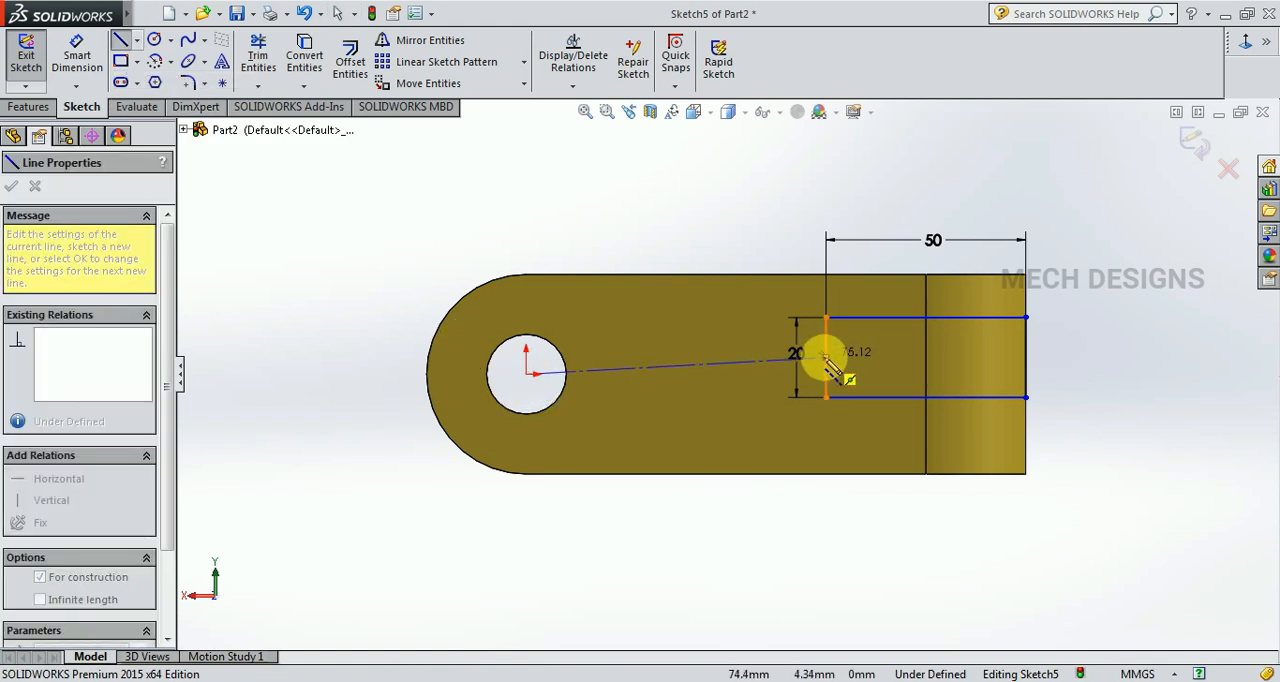
{"action": "left_click", "coordinate": [826, 357]}
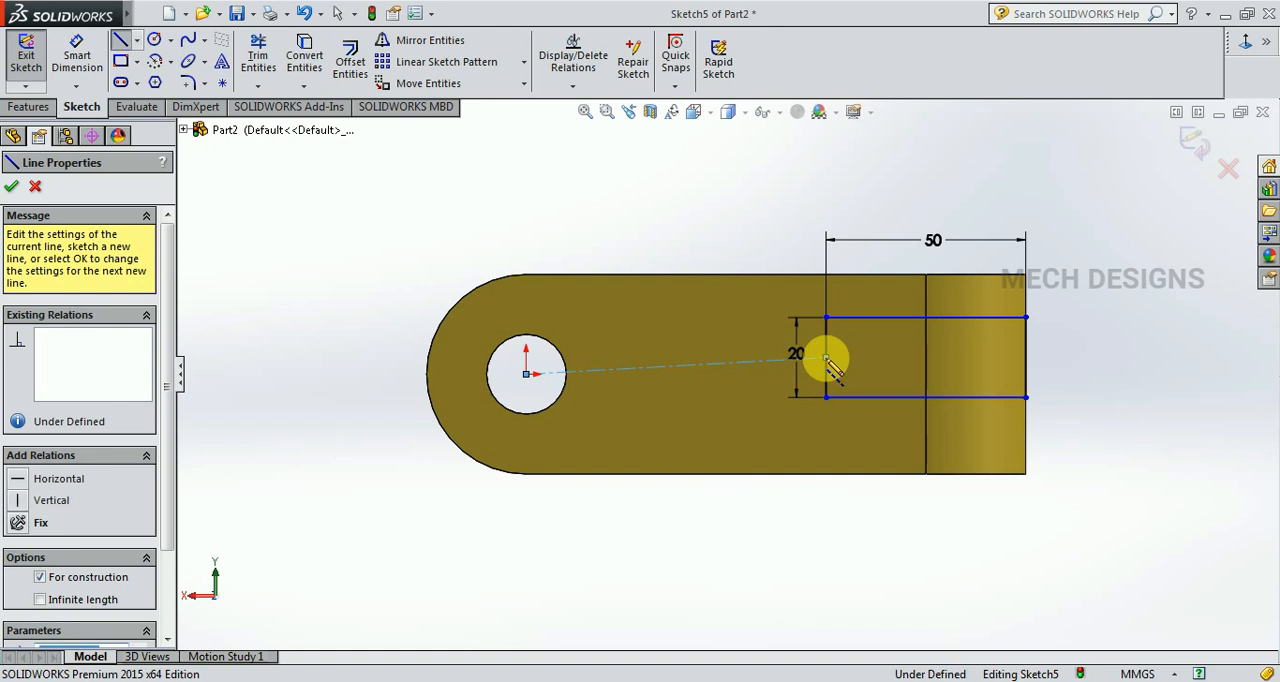
{"action": "key", "text": "Escape"}
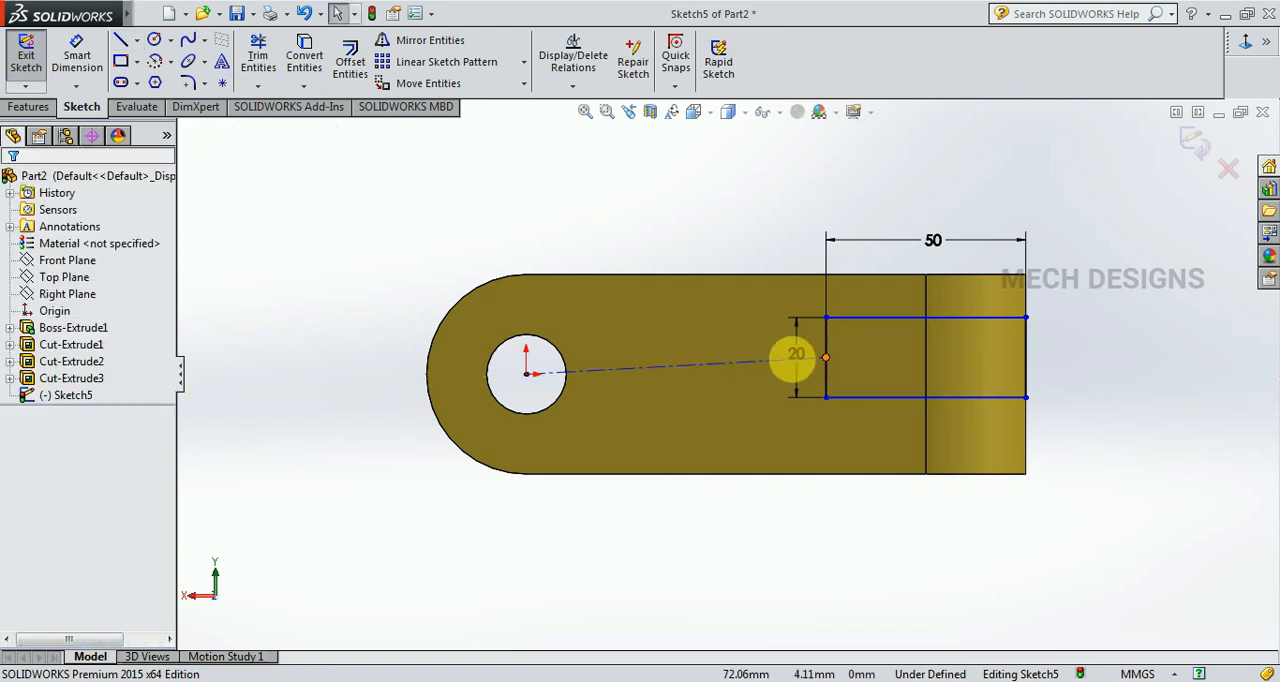
Add a horizontal relation to the centerline so the rectangle is centred vertically on the origin.
{"action": "left_click", "coordinate": [667, 366]}
{"action": "left_click", "coordinate": [721, 288]}
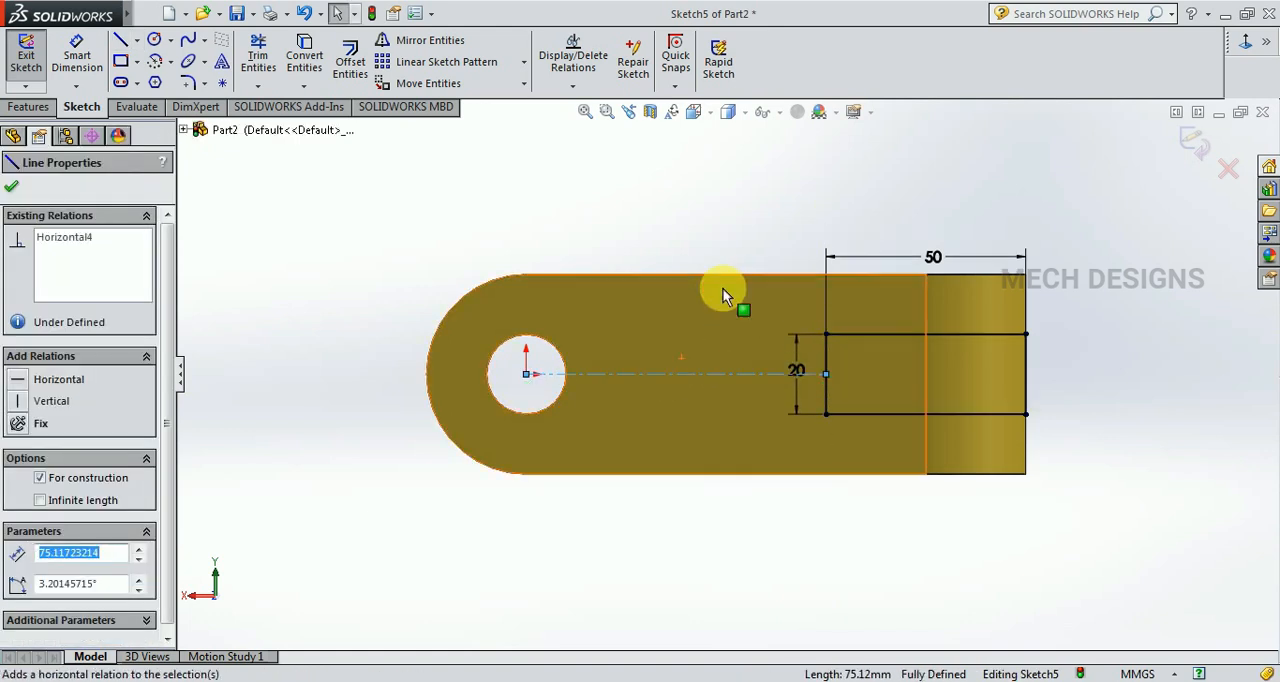
{"action": "left_click", "coordinate": [1133, 354]}
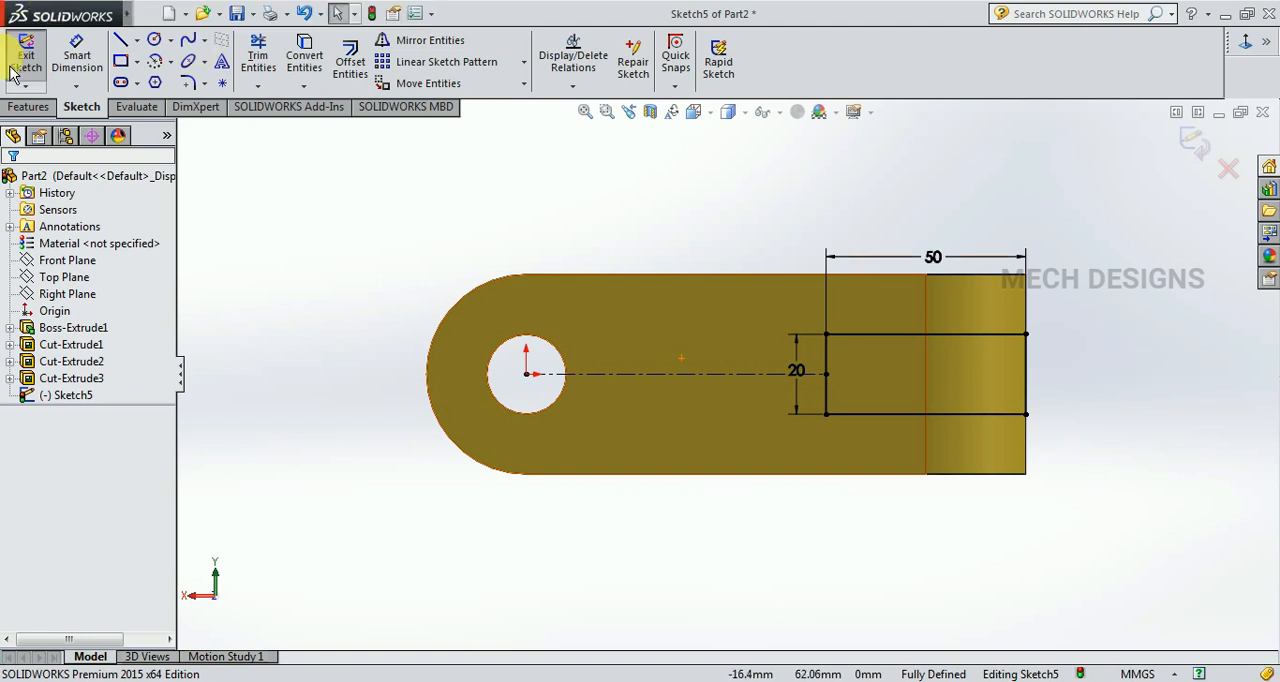
Cut-extrude the 50 by 20 mm rectangle through the body as a Blind cut 50 mm deep.
{"action": "left_click", "coordinate": [32, 107]}
{"action": "left_click", "coordinate": [282, 60]}
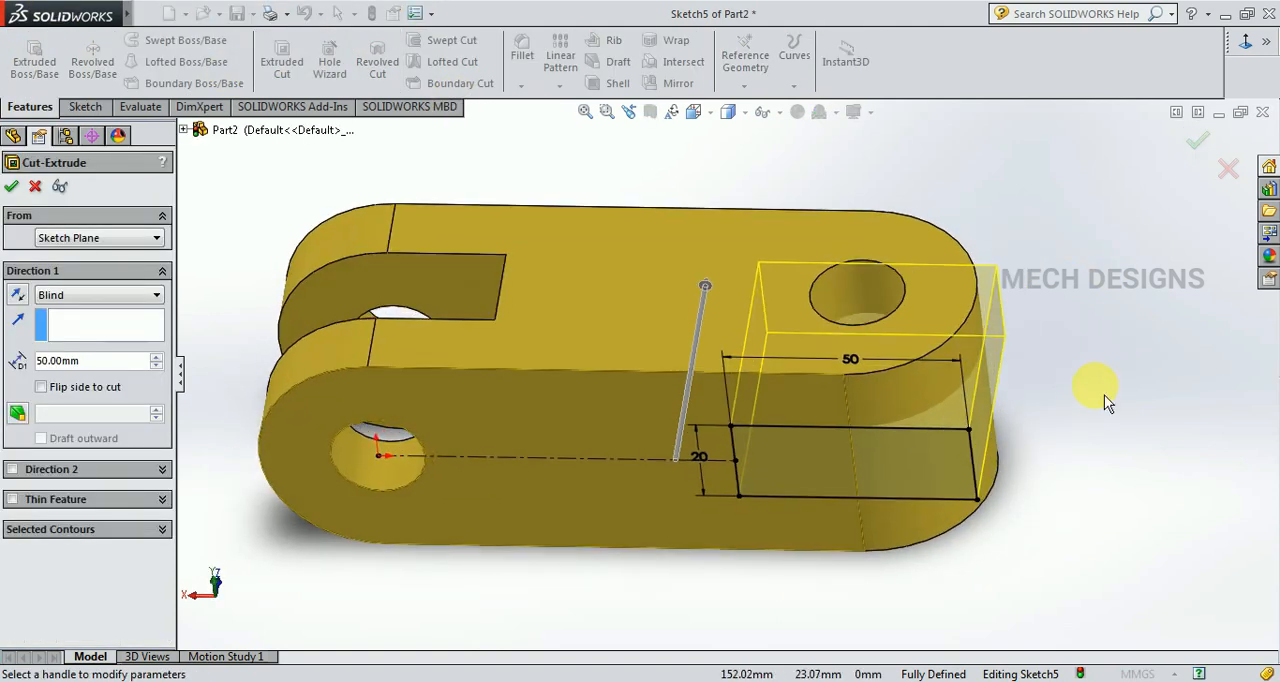
{"action": "left_click", "coordinate": [11, 186]}
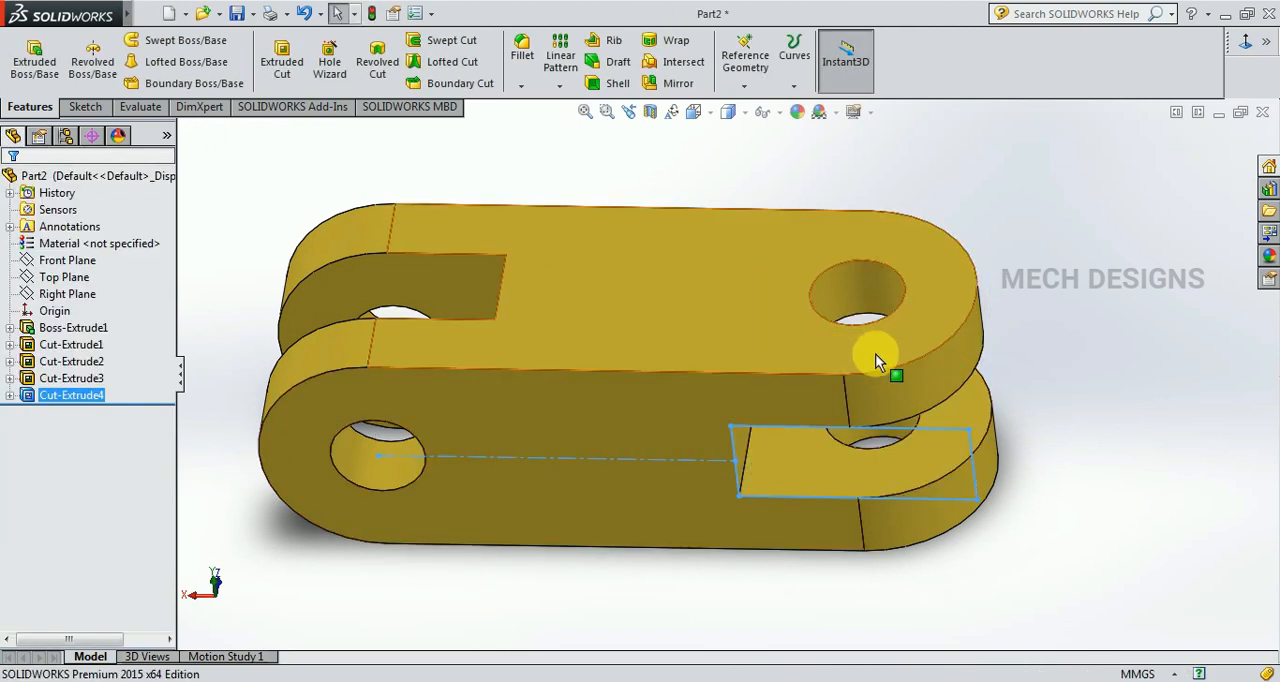
Examine the finished link's slots and holes from the isometric view and from other sides, ending in the isometric view.
{"action": "scroll", "coordinate": [1043, 476], "scroll_direction": "up", "scroll_amount": 3}
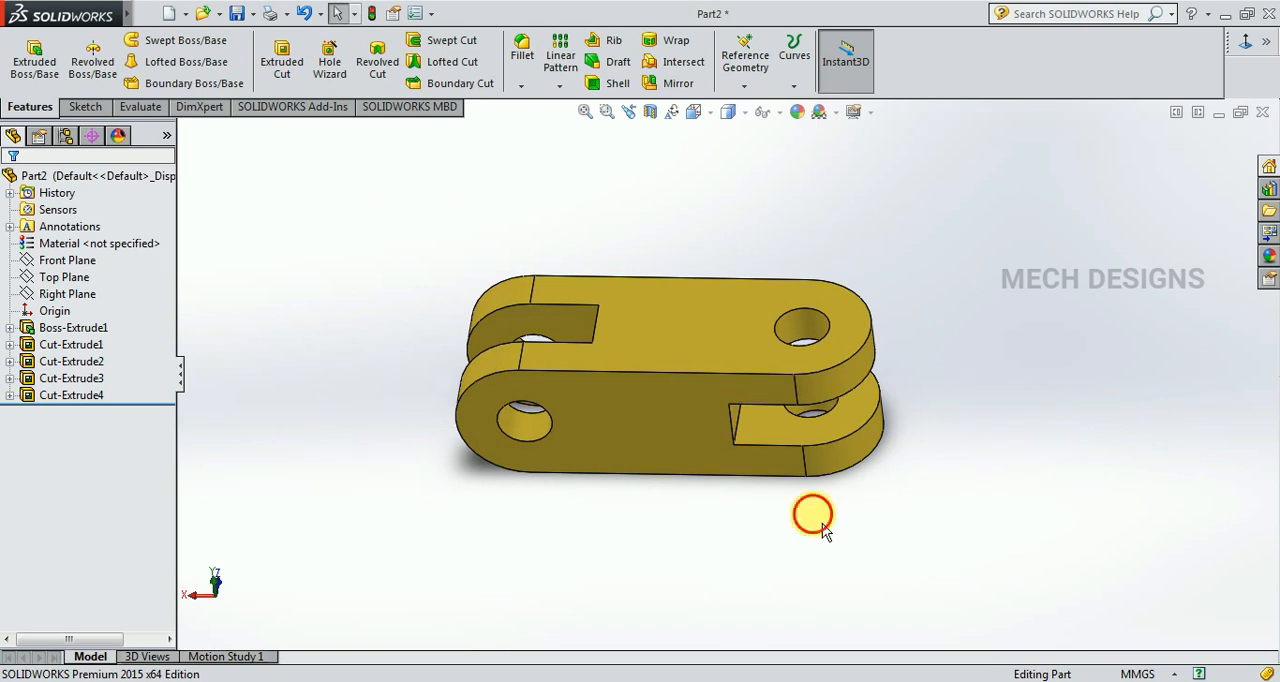
{"action": "scroll", "coordinate": [820, 520], "scroll_direction": "up", "scroll_amount": 2}
{"action": "key", "text": "space"}
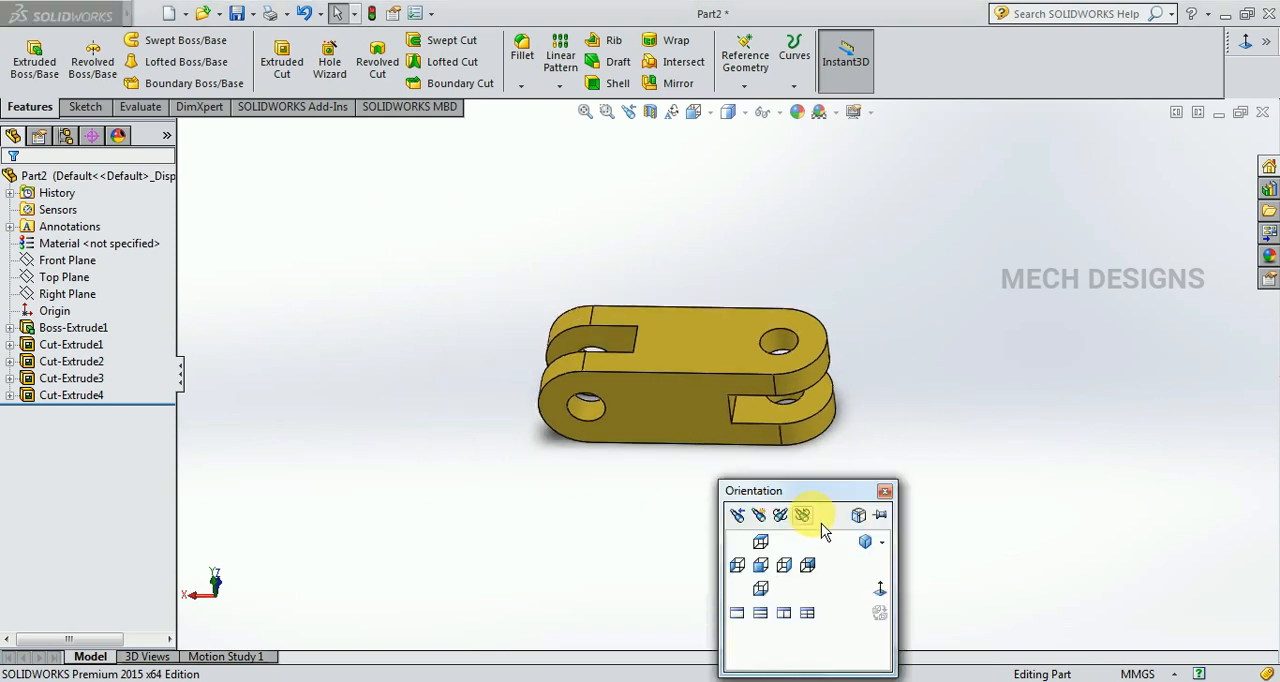
{"action": "left_click", "coordinate": [868, 544]}
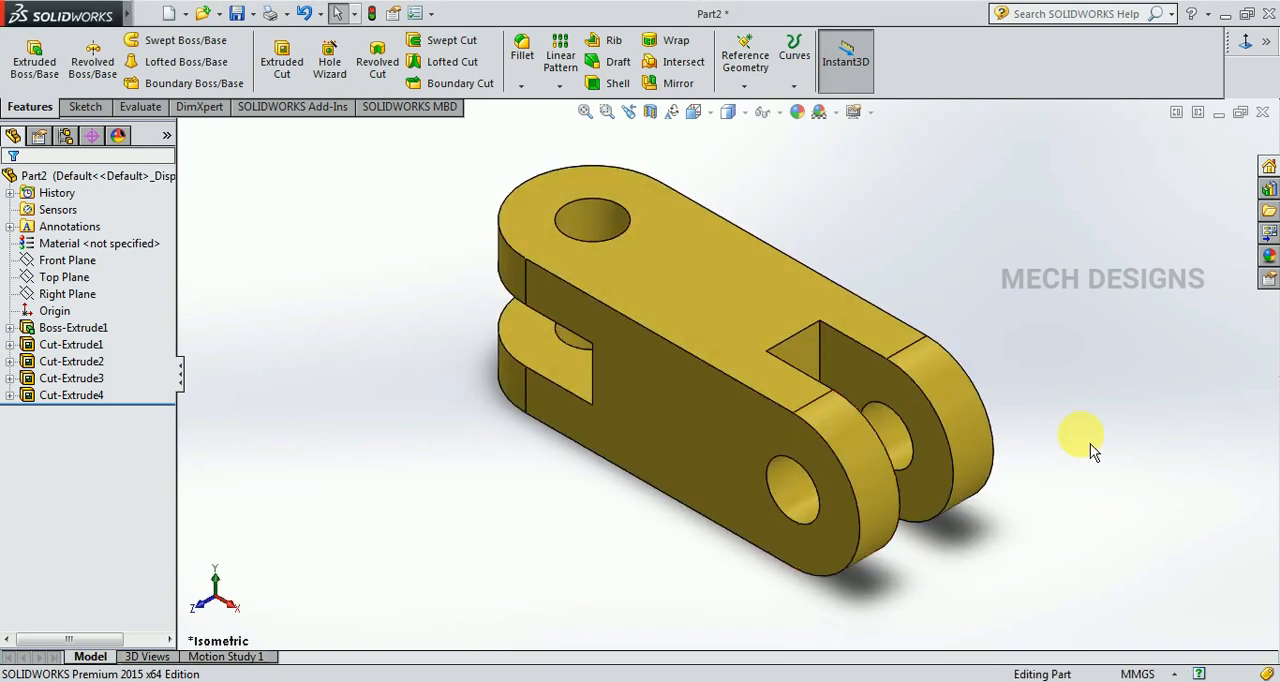
{"action": "middle_click_drag", "start_coordinate": [1090, 443], "coordinate": [1078, 416]}
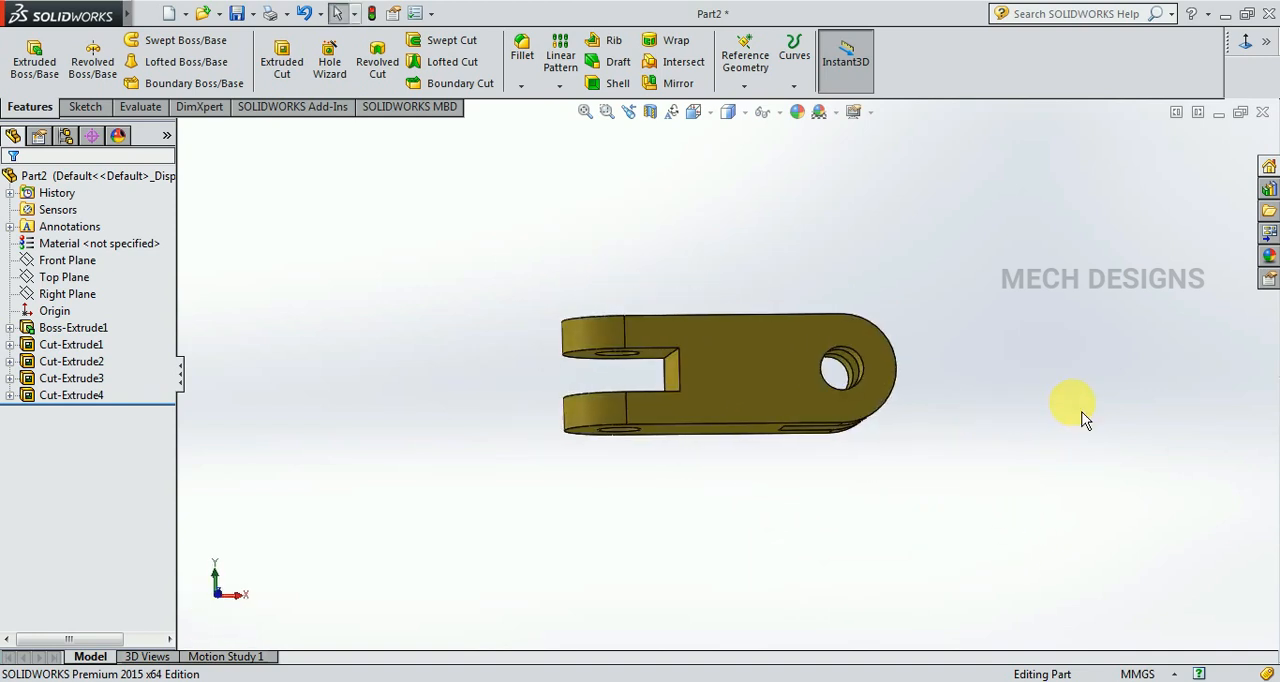
{"action": "key", "text": "space"}
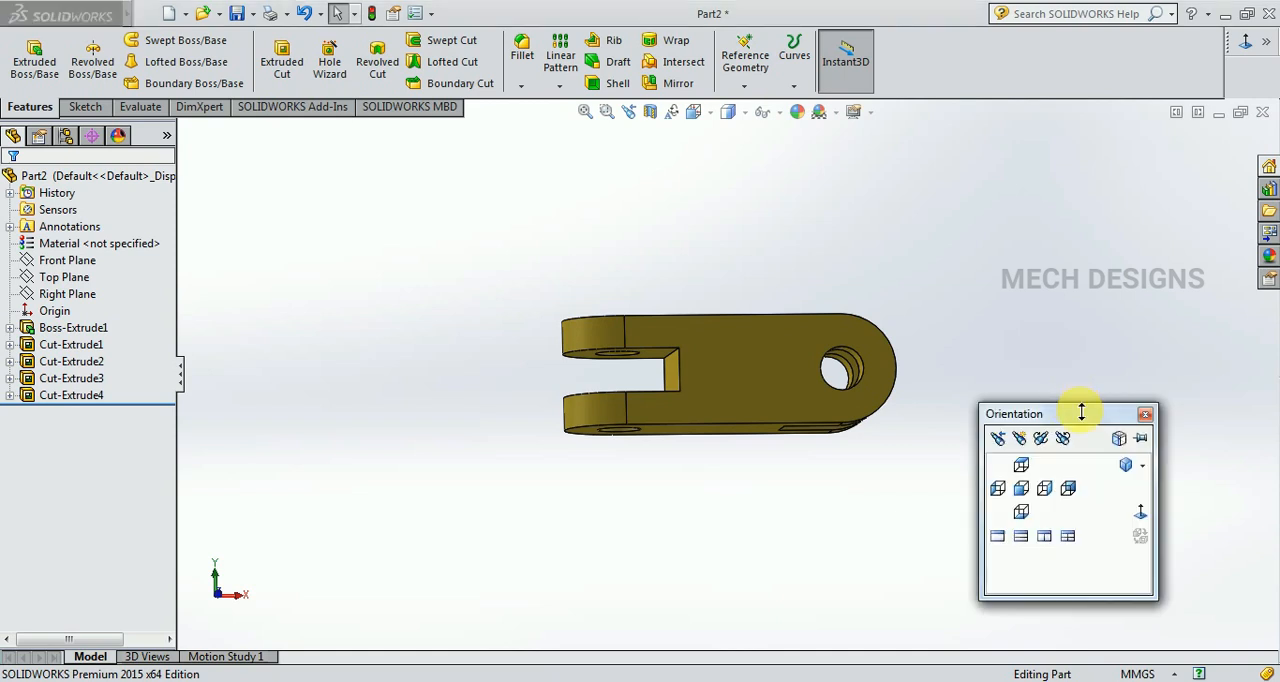
{"action": "left_click", "coordinate": [1134, 466]}
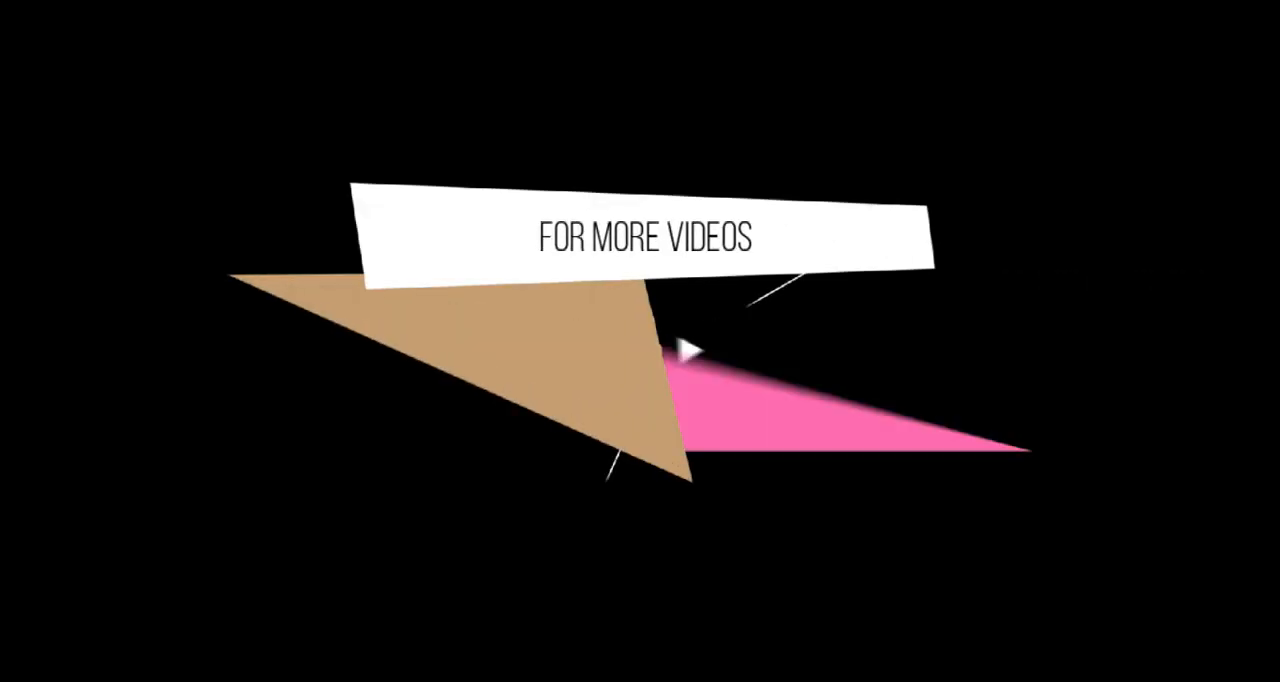